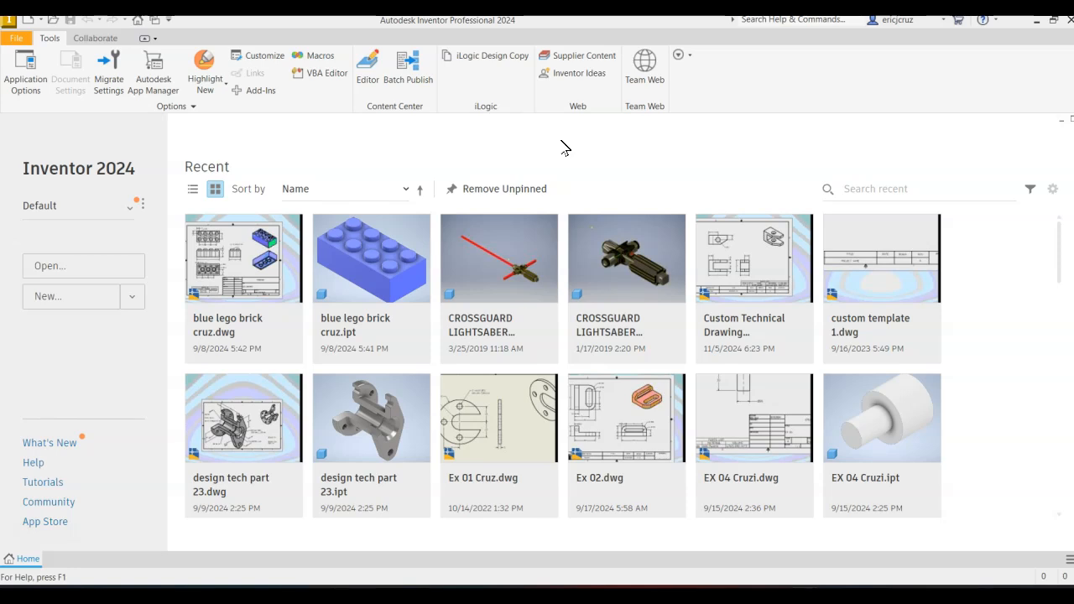
Create a new part and start a 2D sketch on the front XY plane.
{"action": "left_click", "coordinate": [40, 20]}
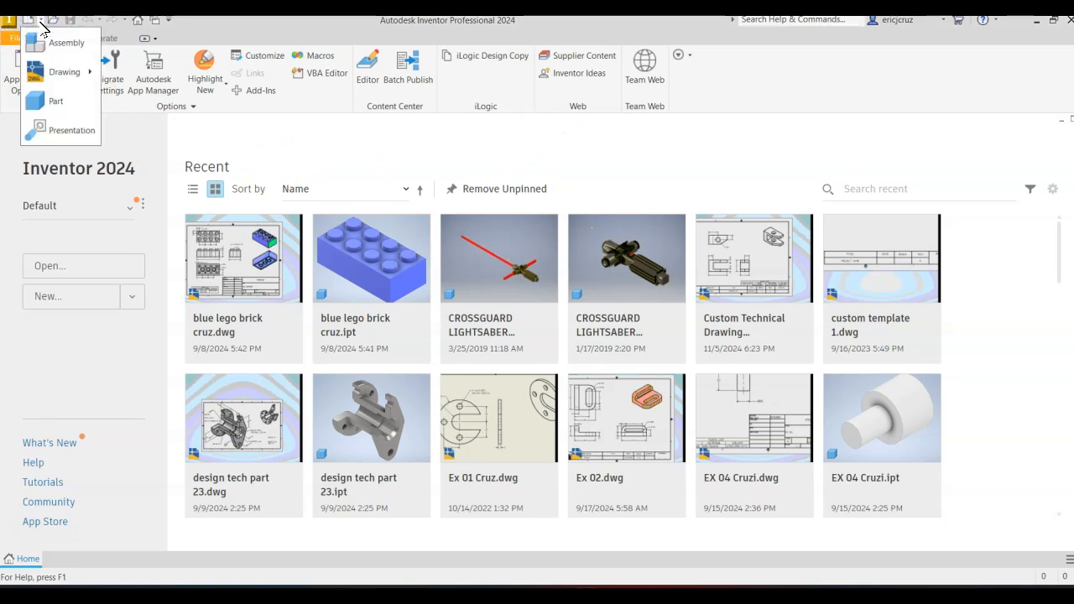
{"action": "left_click", "coordinate": [52, 101]}
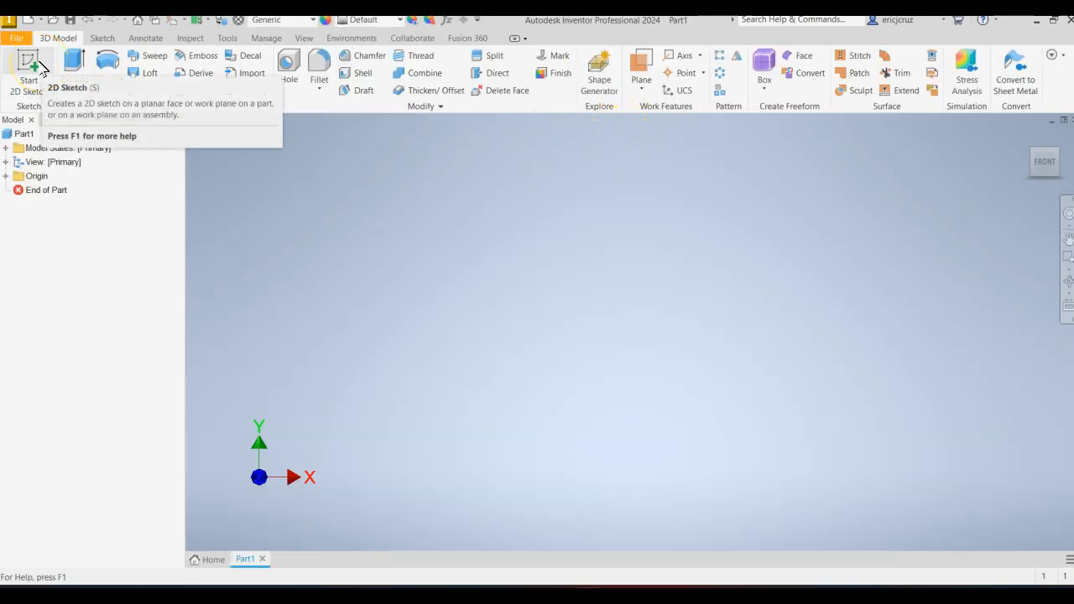
{"action": "left_click", "coordinate": [40, 68]}
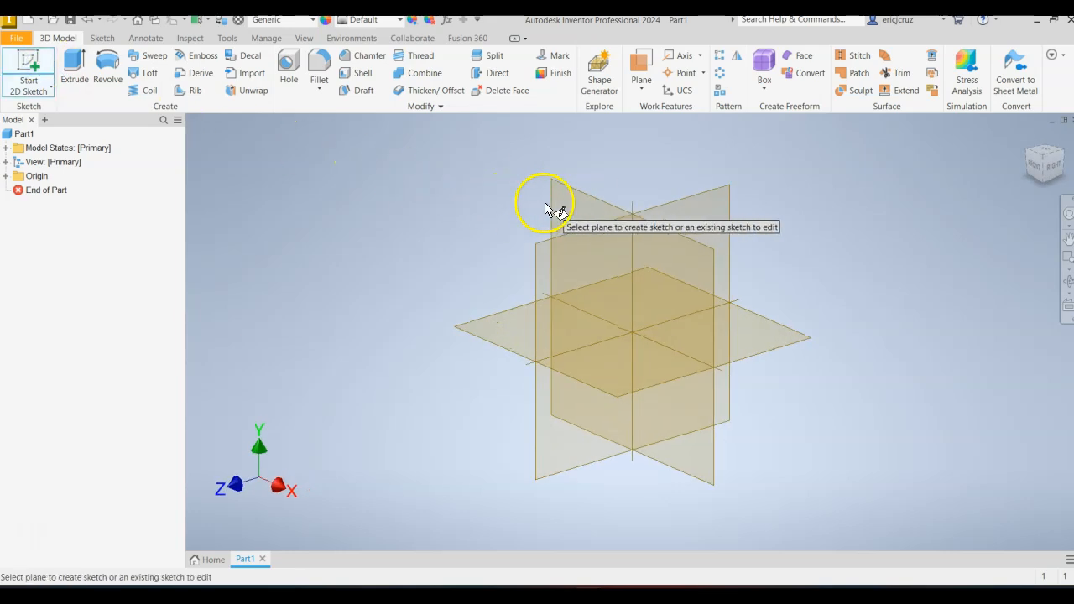
{"action": "left_click", "coordinate": [586, 207]}
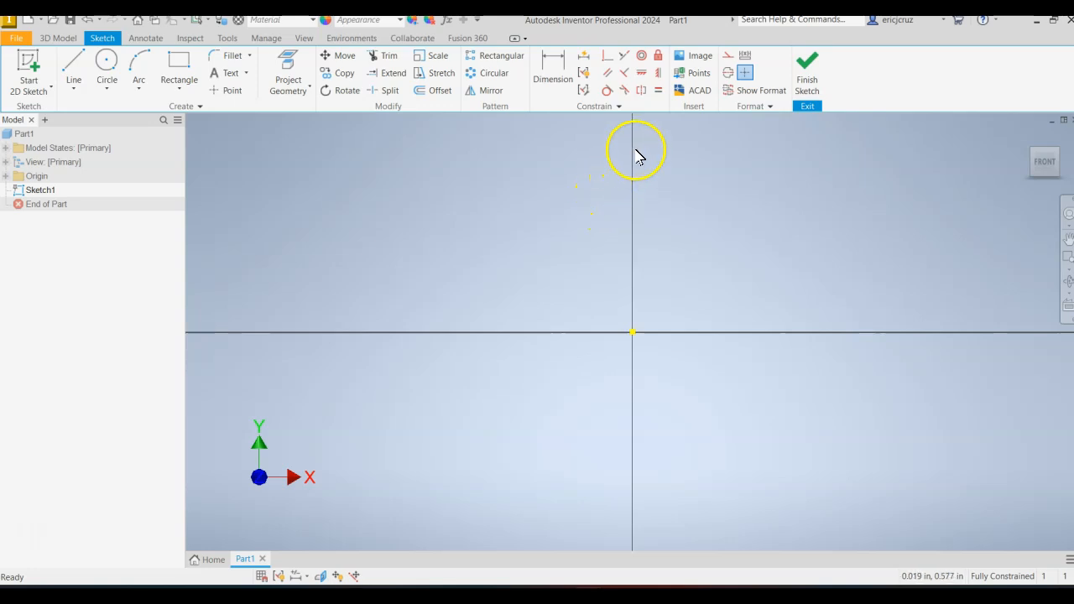
Load the bottle PNG from the Inventor Pictures for Models folder on MICRO SD (D:) as a sketch image.
{"action": "left_click", "coordinate": [697, 57]}
{"action": "left_click", "coordinate": [554, 100]}
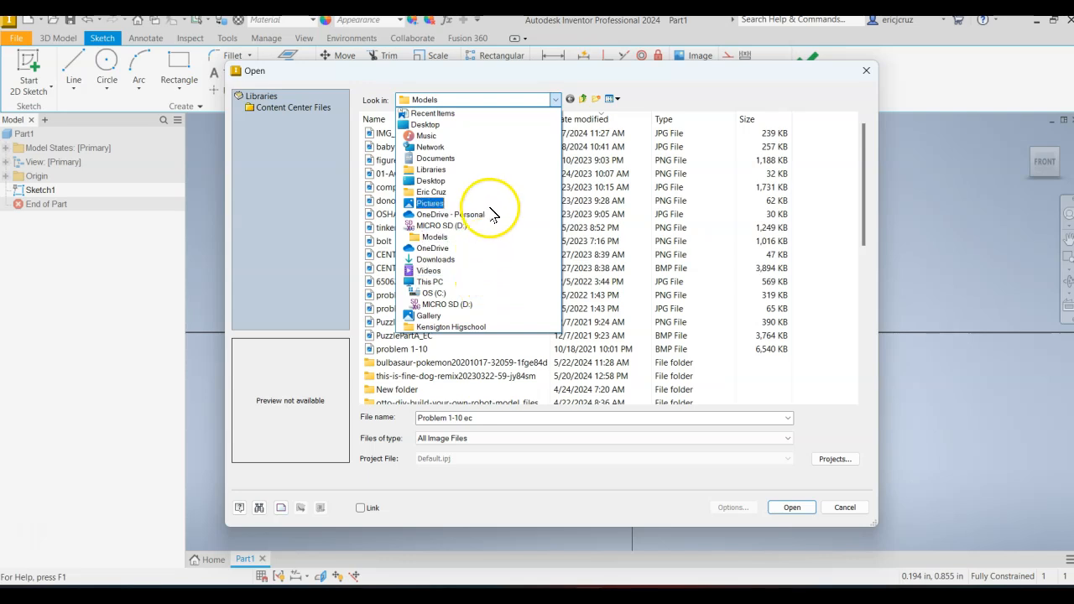
{"action": "left_click", "coordinate": [482, 226]}
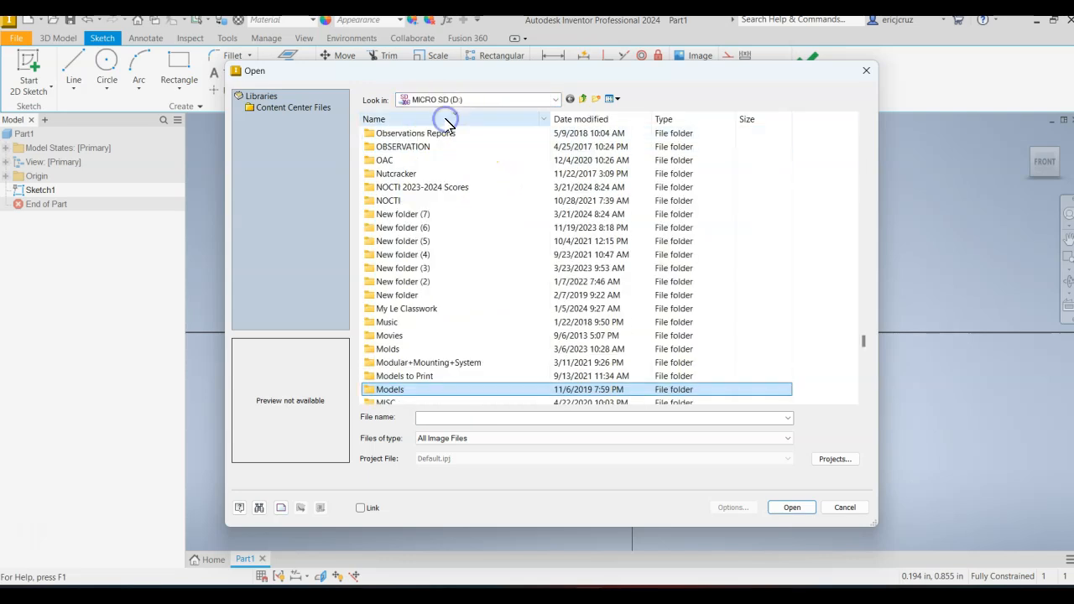
{"action": "scroll", "coordinate": [469, 239], "scroll_direction": "up", "scroll_amount": 10}
{"action": "scroll", "coordinate": [467, 243], "scroll_direction": "up", "scroll_amount": 20}
{"action": "scroll", "coordinate": [468, 243], "scroll_direction": "down", "scroll_amount": 20}
{"action": "scroll", "coordinate": [465, 241], "scroll_direction": "down", "scroll_amount": 8}
{"action": "scroll", "coordinate": [463, 233], "scroll_direction": "up", "scroll_amount": 4}
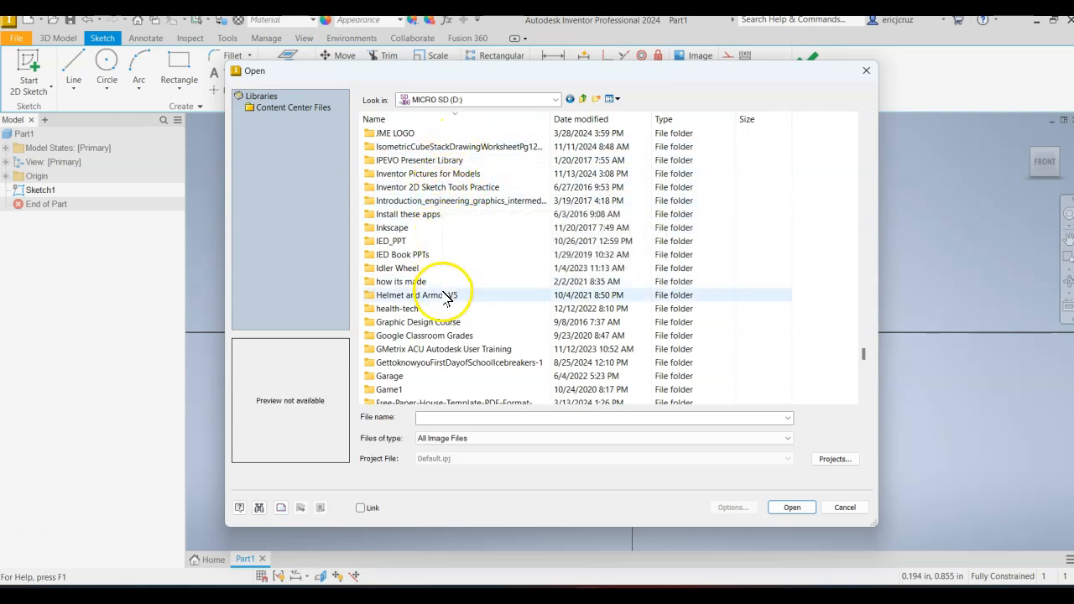
{"action": "scroll", "coordinate": [443, 292], "scroll_direction": "up", "scroll_amount": 1}
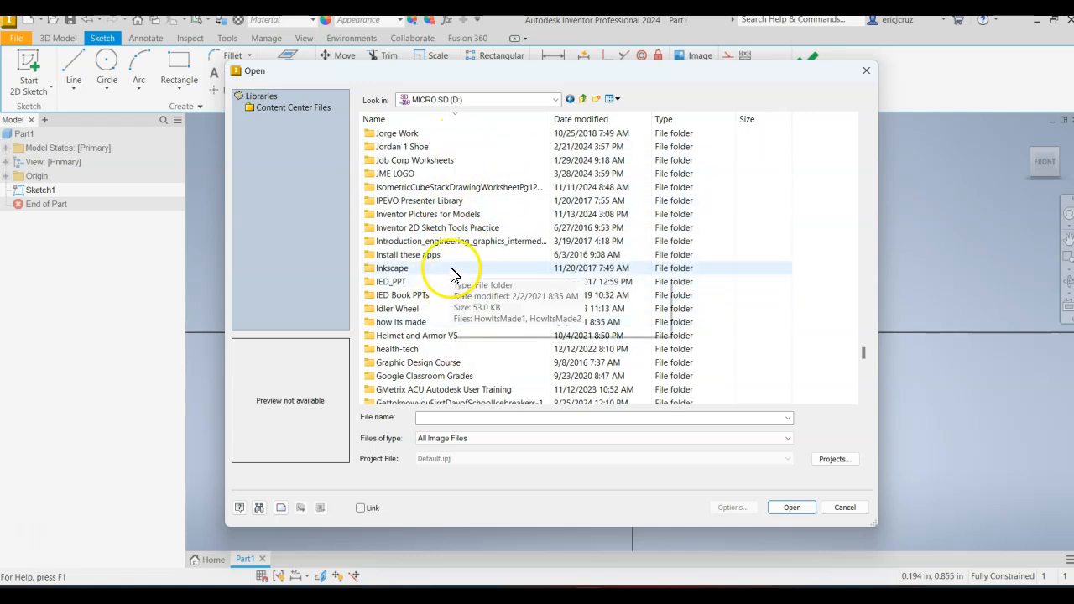
{"action": "double_click", "coordinate": [462, 215]}
{"action": "left_click", "coordinate": [411, 135]}
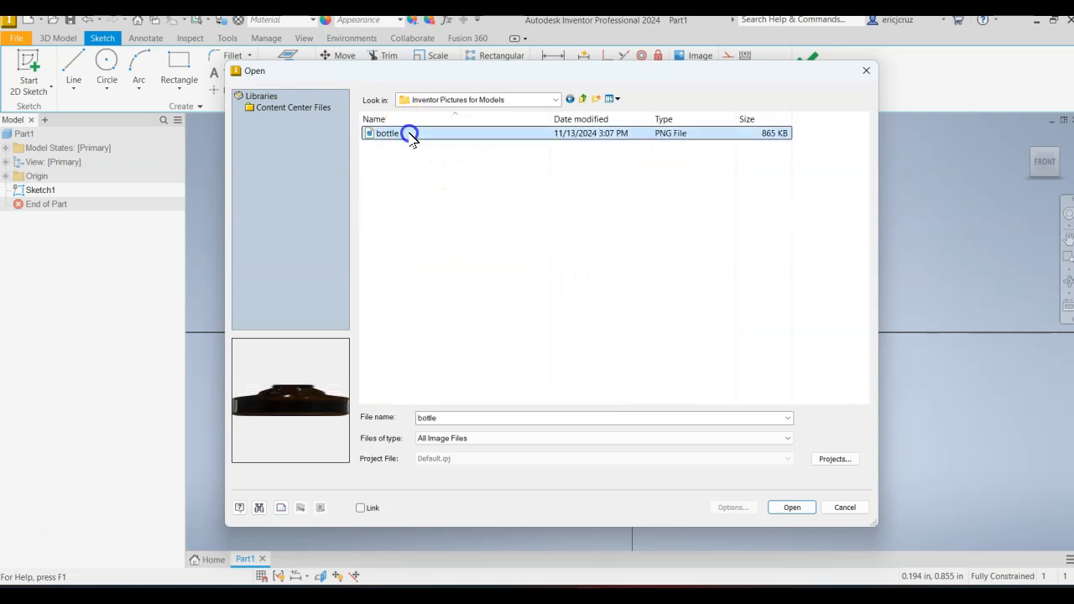
{"action": "left_click", "coordinate": [793, 509]}
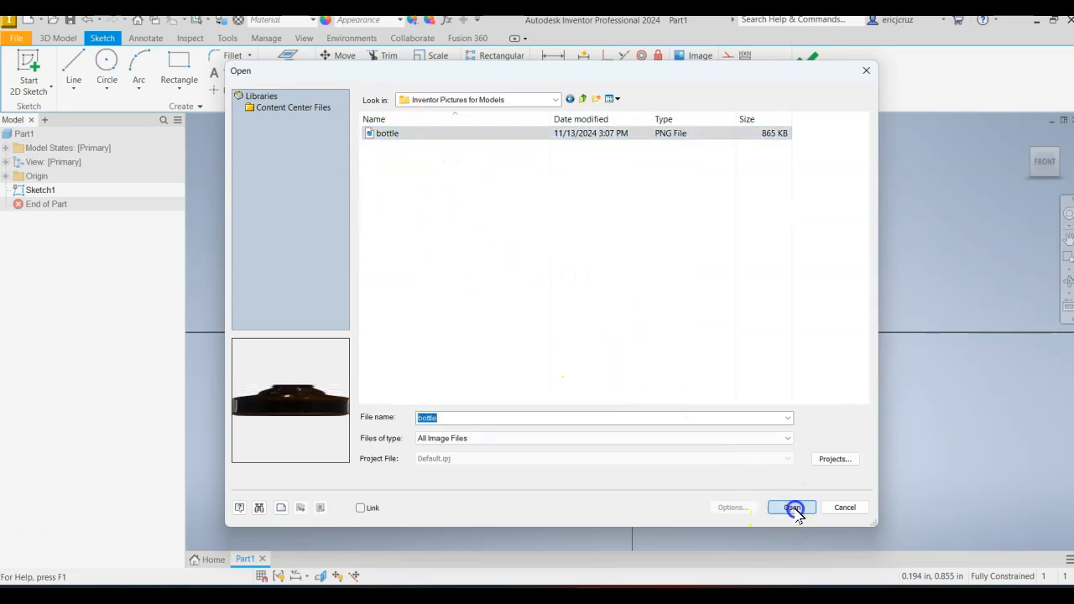
Place one copy of the bottle image upright with its lower-left corner at the sketch origin.
{"action": "scroll", "coordinate": [541, 244], "scroll_direction": "up", "scroll_amount": 5}
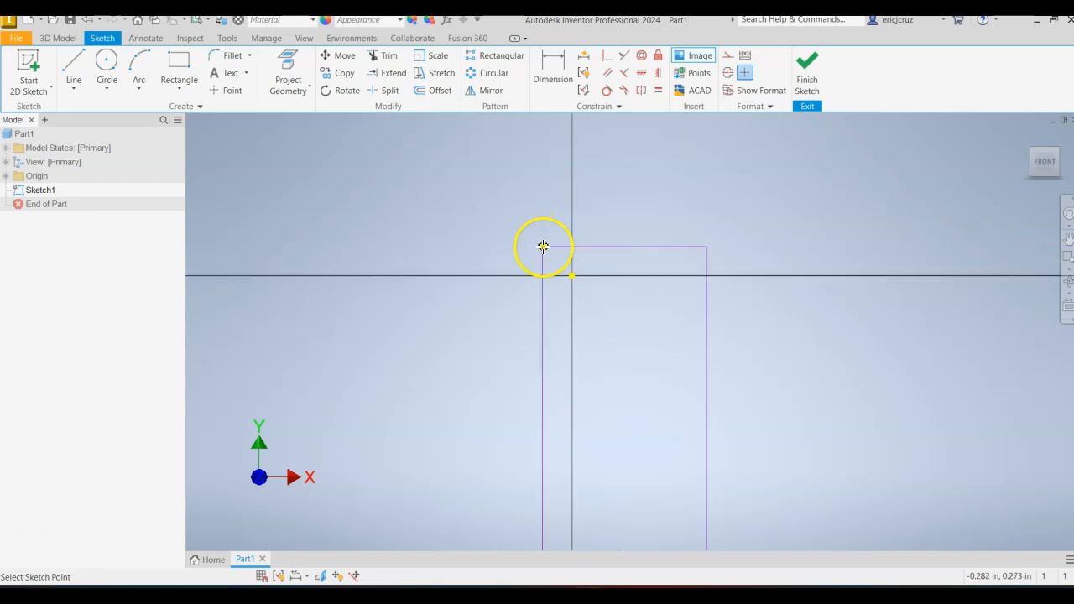
{"action": "left_click", "coordinate": [549, 122]}
{"action": "scroll", "coordinate": [549, 121], "scroll_direction": "down", "scroll_amount": 3}
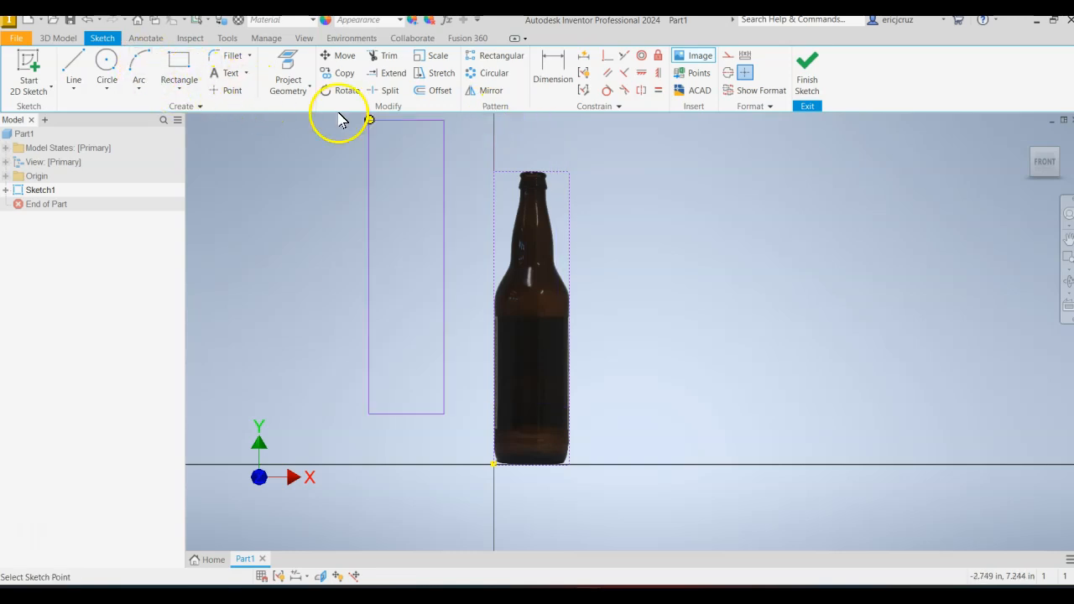
{"action": "left_click", "coordinate": [438, 55]}
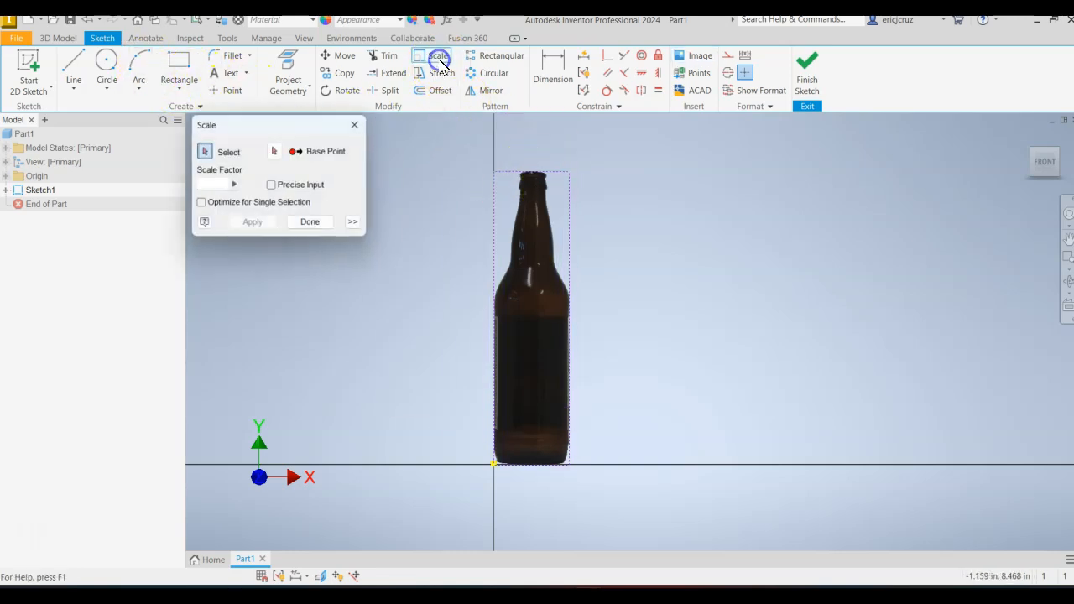
{"action": "left_click", "coordinate": [532, 207]}
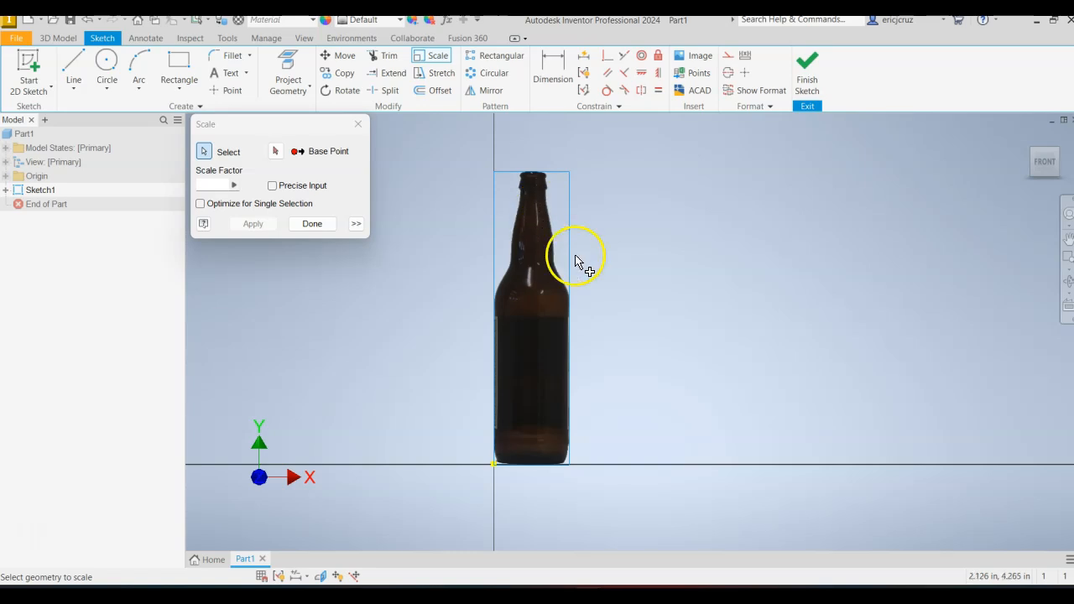
{"action": "left_click", "coordinate": [311, 224]}
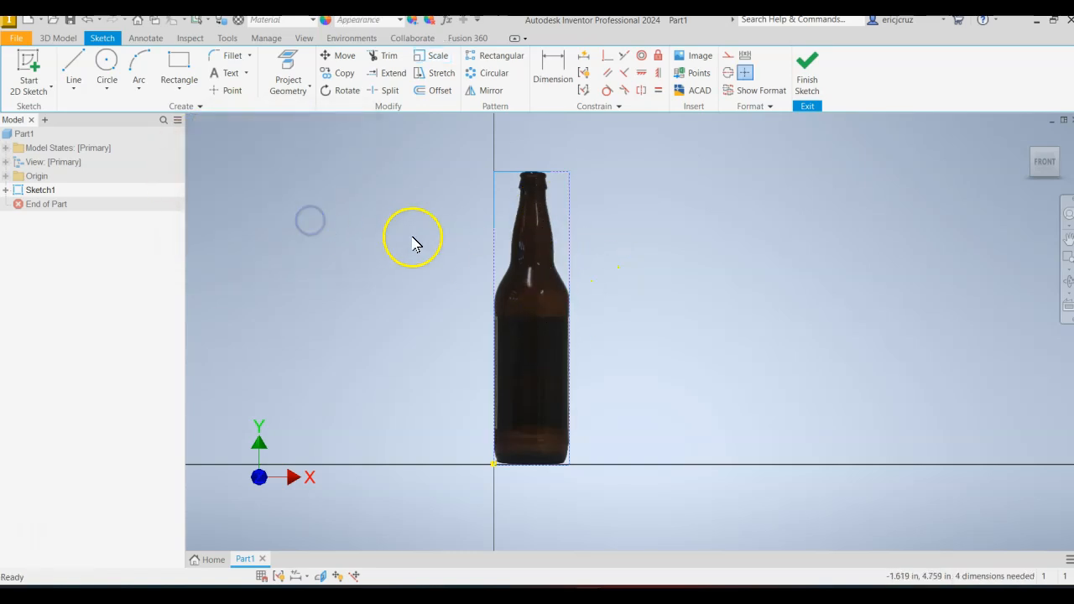
Move the bottle image slightly up and to the right, just off the sketch origin.
{"action": "left_click_drag", "start_coordinate": [553, 306], "coordinate": [530, 309]}
{"action": "left_click_drag", "start_coordinate": [515, 389], "coordinate": [517, 389]}
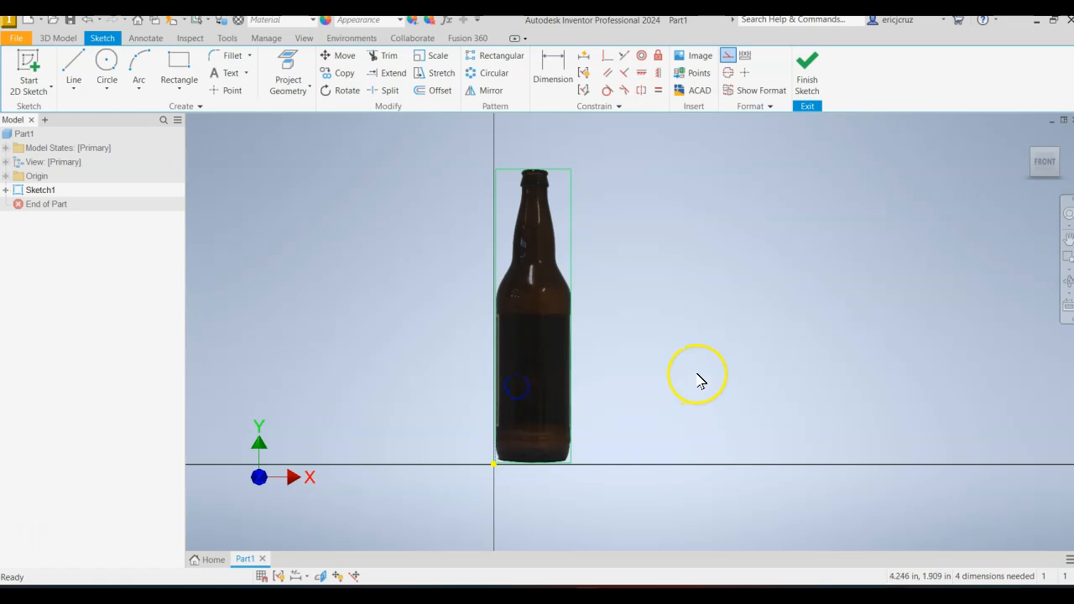
{"action": "left_click", "coordinate": [736, 373]}
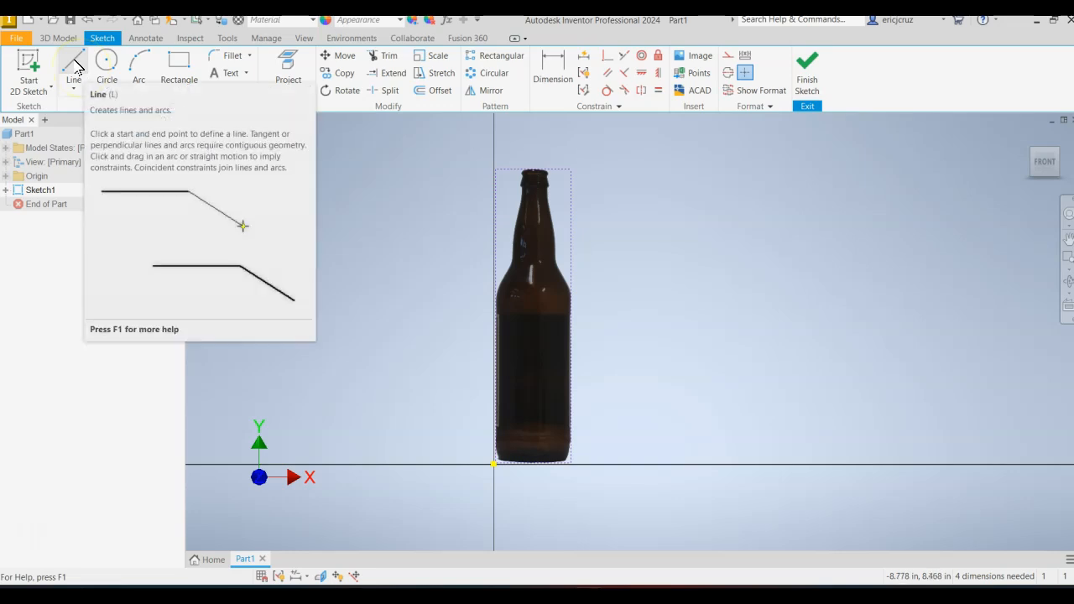
{"action": "left_click", "coordinate": [74, 65]}
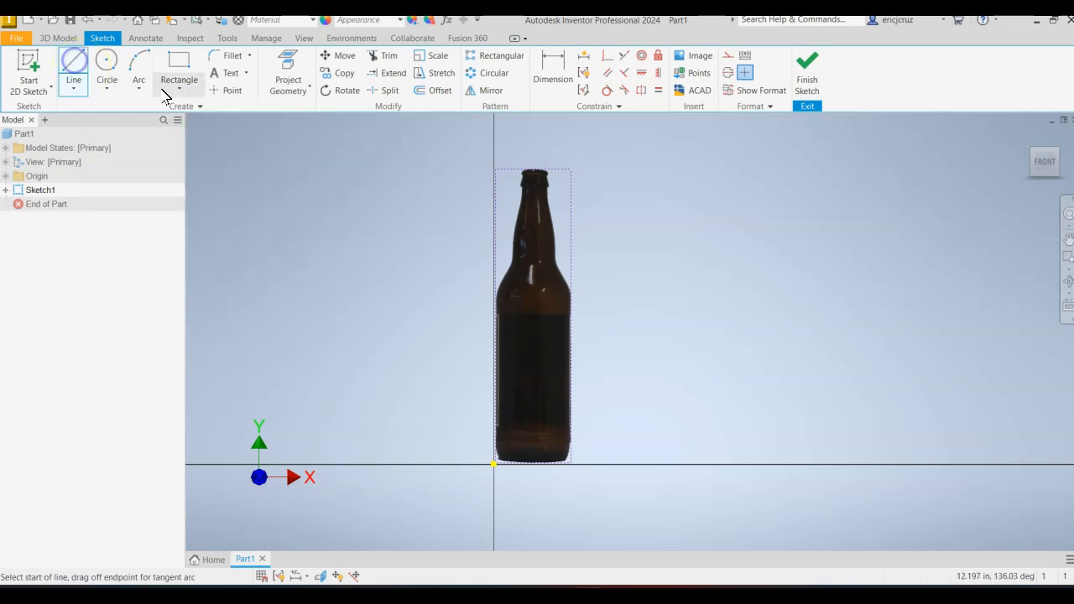
{"action": "left_click", "coordinate": [496, 168]}
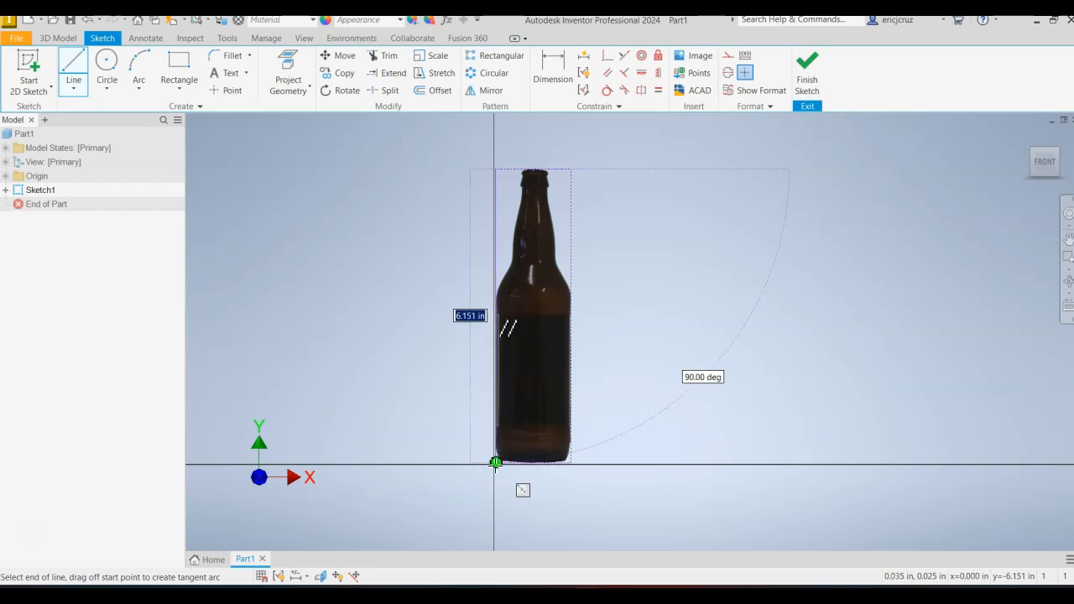
{"action": "key", "text": "Escape"}
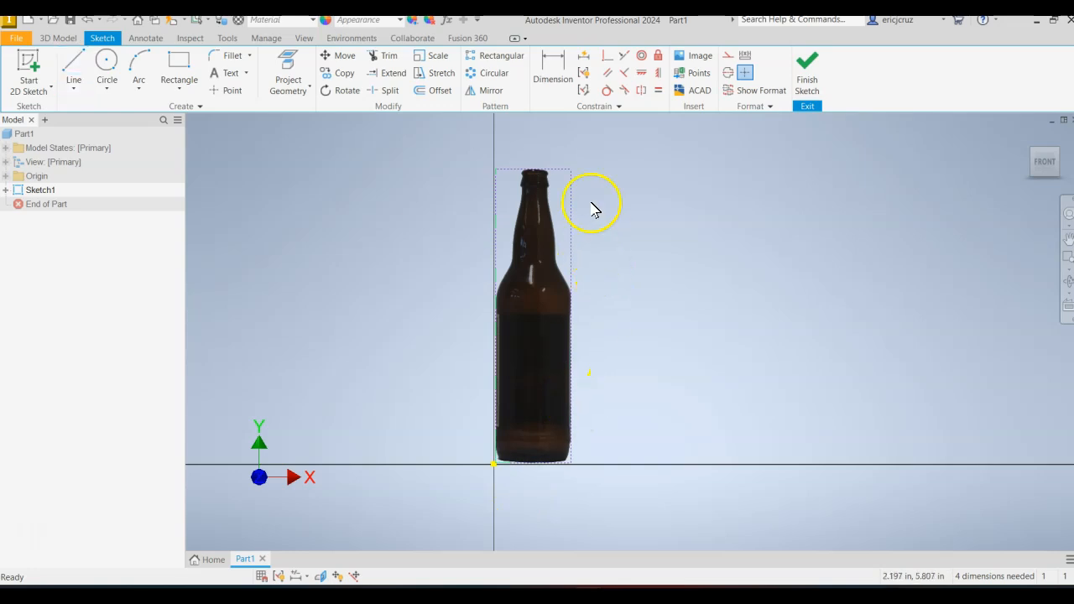
Draw a vertical line about 6.9 in long through the bottle's centre, from above the mouth to below the base.
{"action": "scroll", "coordinate": [596, 178], "scroll_direction": "down", "scroll_amount": 2}
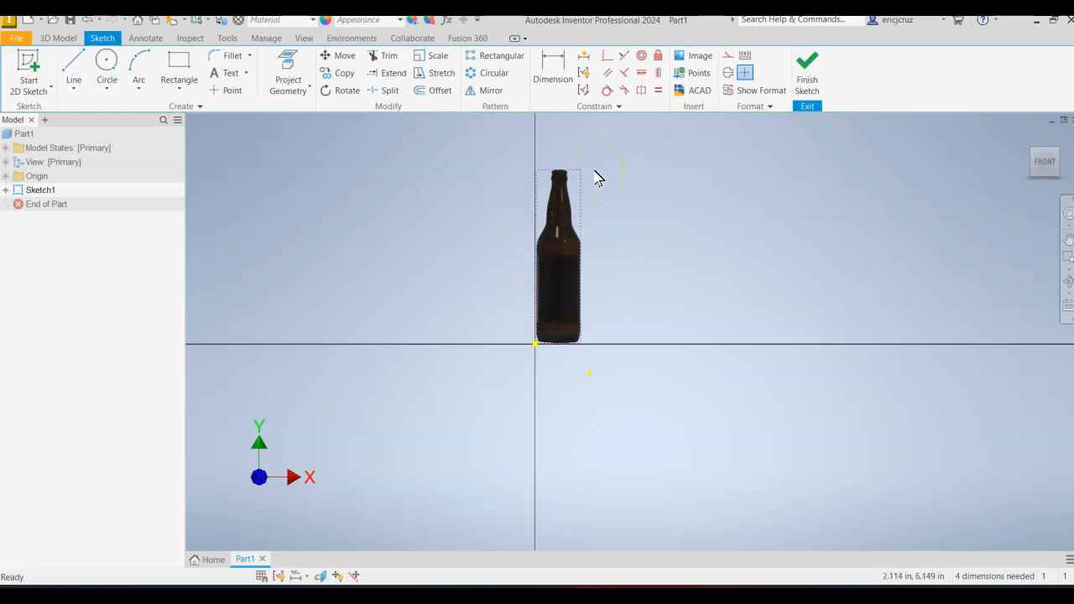
{"action": "scroll", "coordinate": [593, 182], "scroll_direction": "up", "scroll_amount": 3}
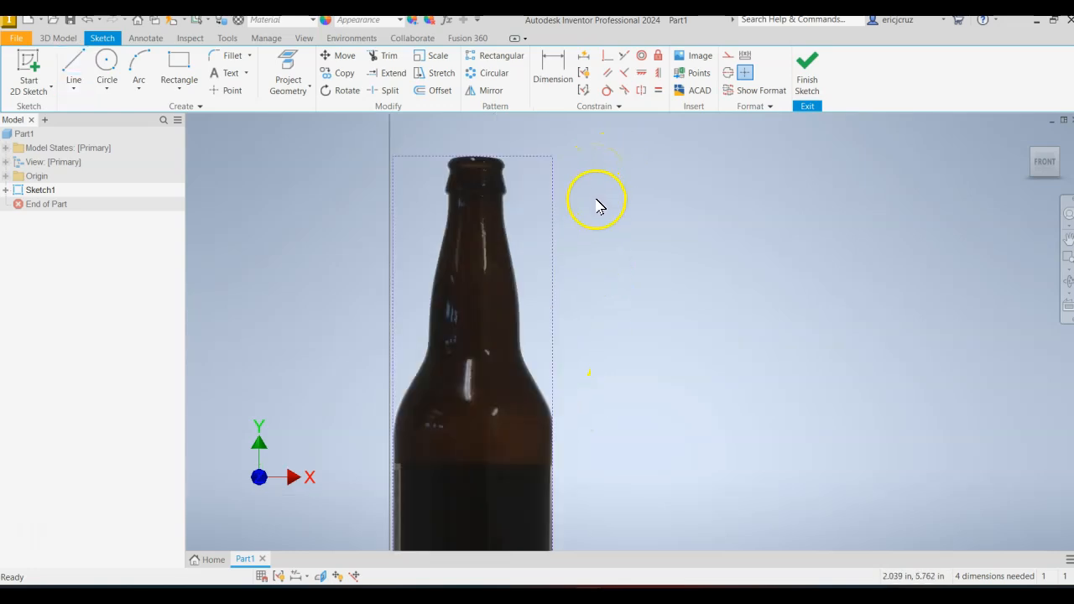
{"action": "scroll", "coordinate": [597, 200], "scroll_direction": "down", "scroll_amount": 2}
{"action": "middle_click_drag", "start_coordinate": [614, 255], "coordinate": [570, 228]}
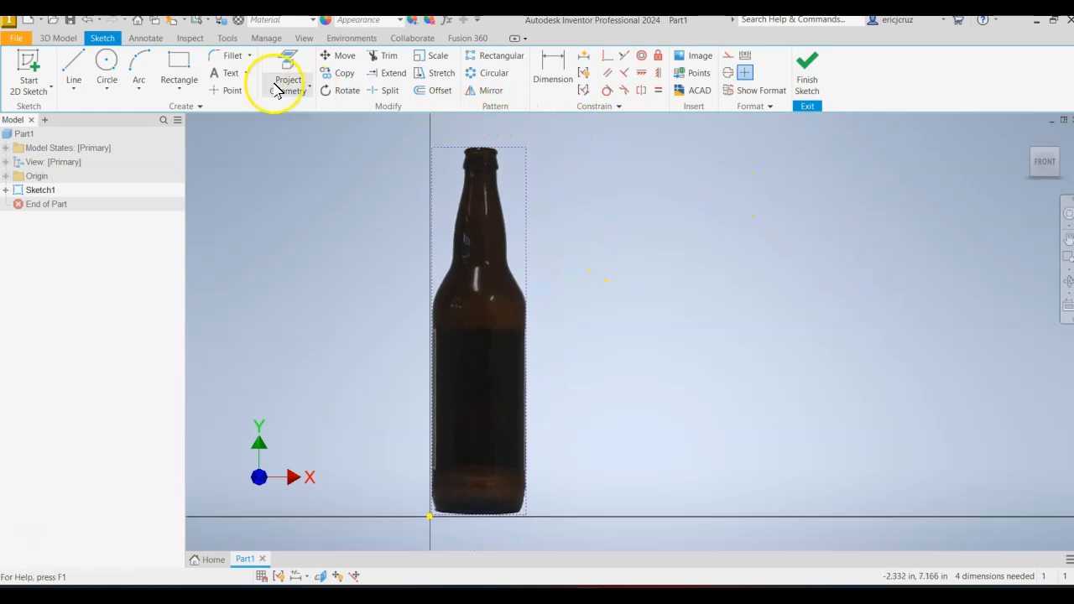
{"action": "left_click", "coordinate": [76, 67]}
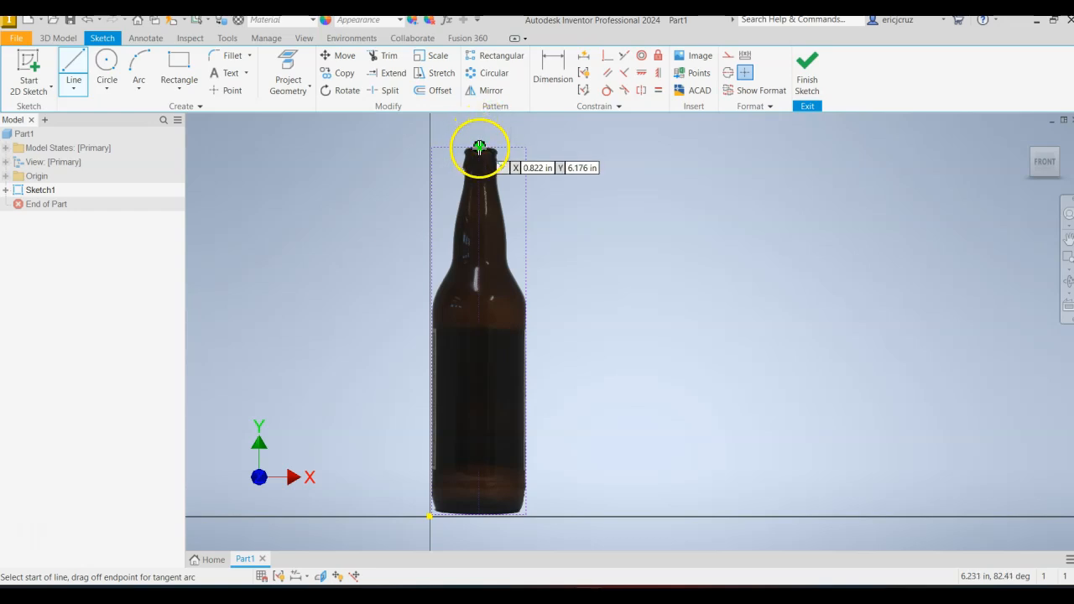
{"action": "left_click", "coordinate": [480, 129]}
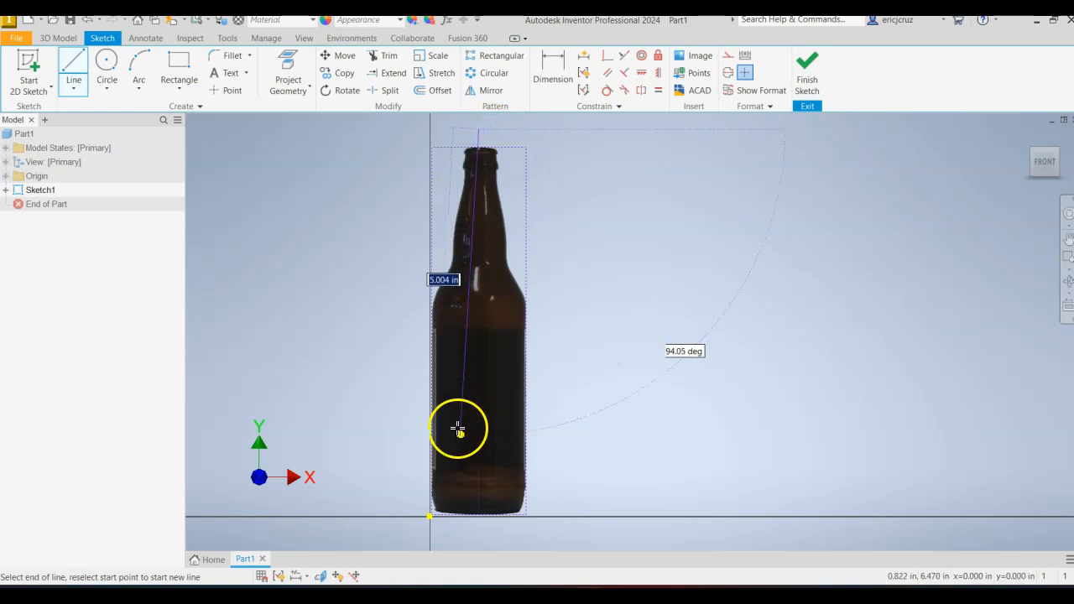
{"action": "left_click", "coordinate": [480, 539]}
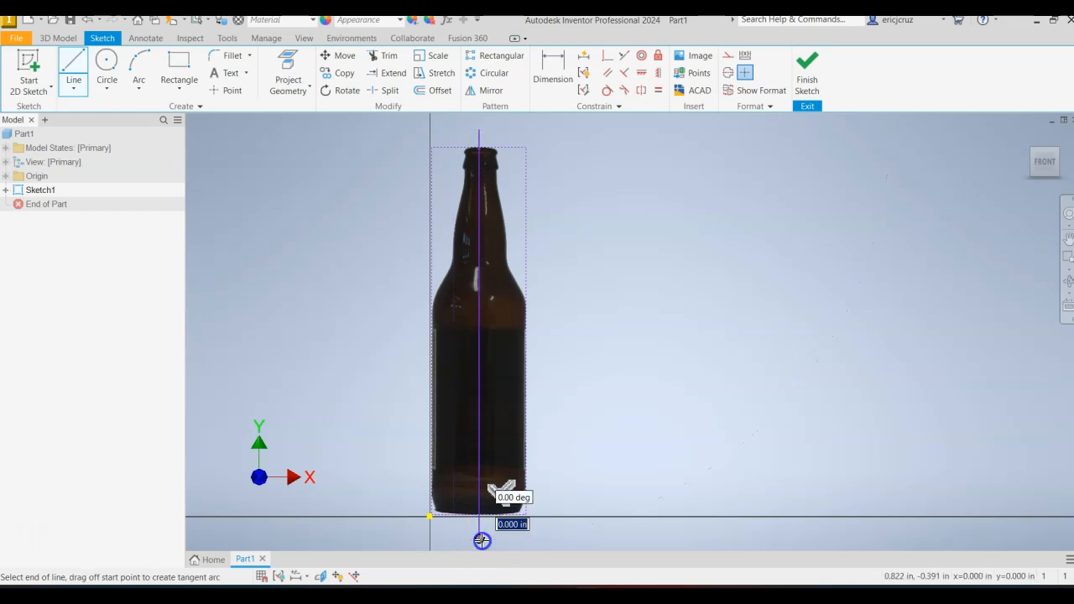
{"action": "key", "text": "Escape"}
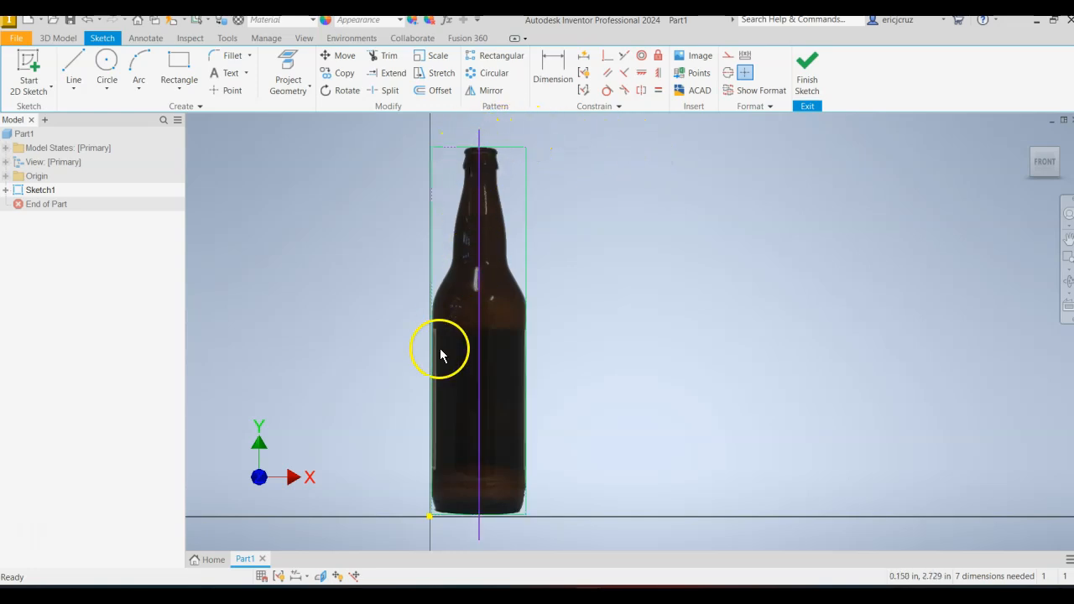
Start an interpolation spline where the centre line meets the bottle's top edge and trace the right half of the lip's upper curve.
{"action": "scroll", "coordinate": [482, 130], "scroll_direction": "up", "scroll_amount": 5}
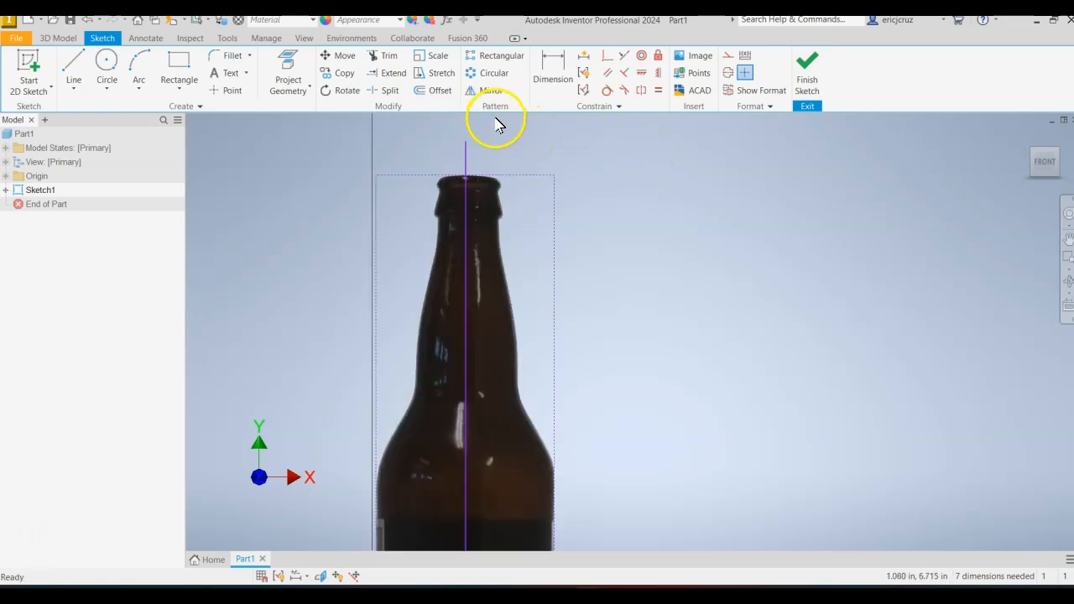
{"action": "scroll", "coordinate": [493, 147], "scroll_direction": "up", "scroll_amount": 3}
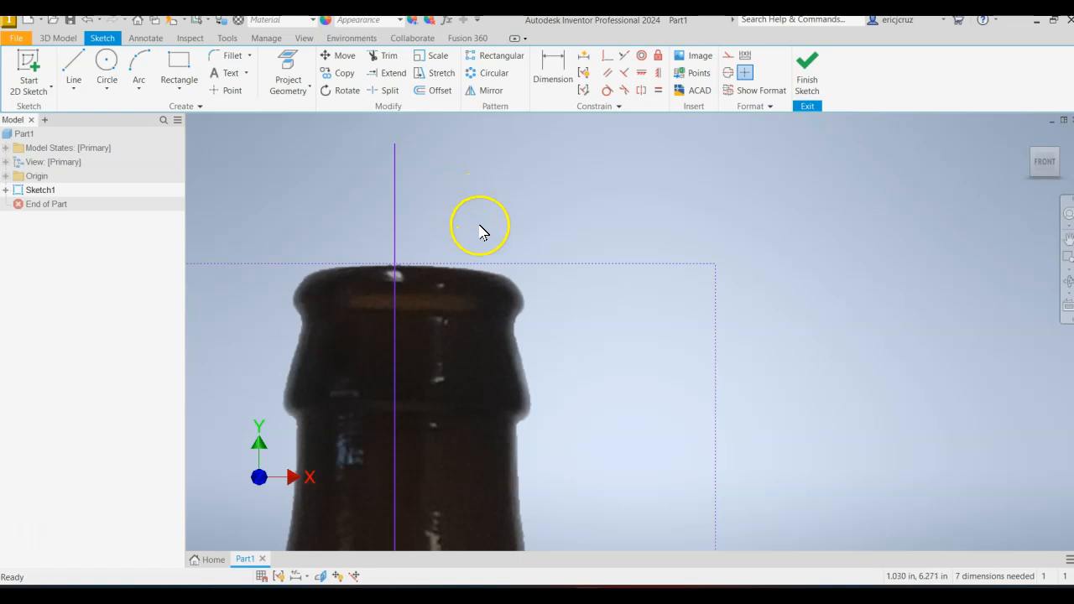
{"action": "left_click", "coordinate": [394, 270]}
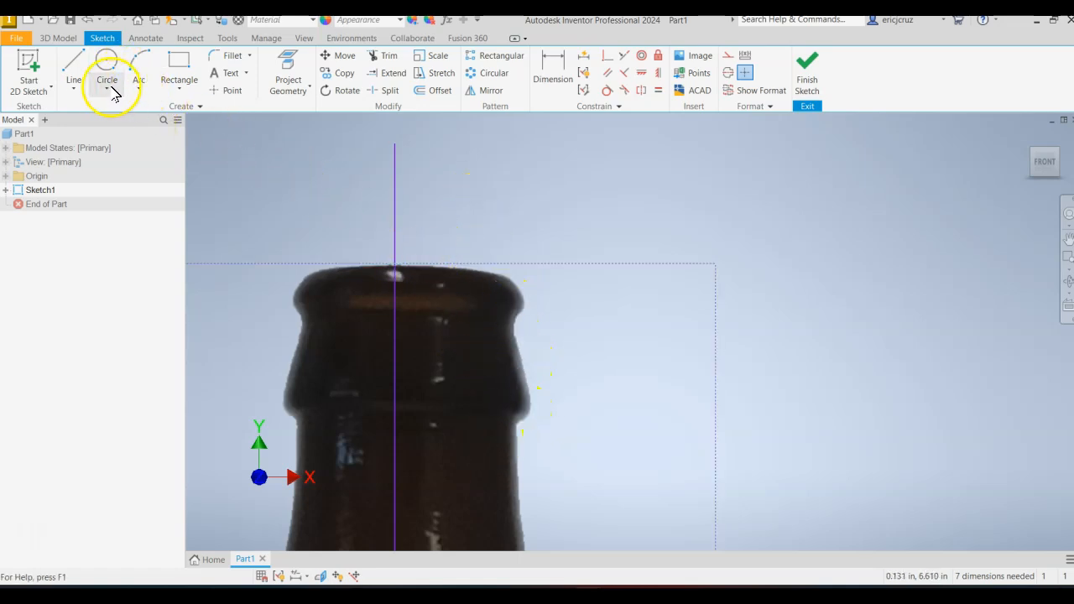
{"action": "left_click", "coordinate": [75, 89]}
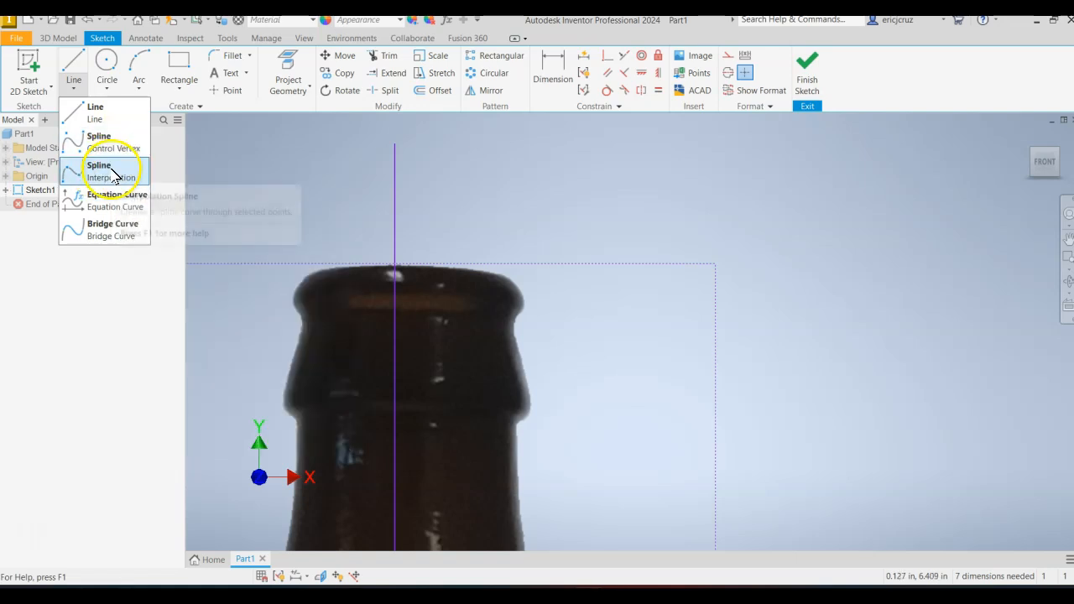
{"action": "left_click", "coordinate": [121, 173]}
{"action": "left_click", "coordinate": [78, 87]}
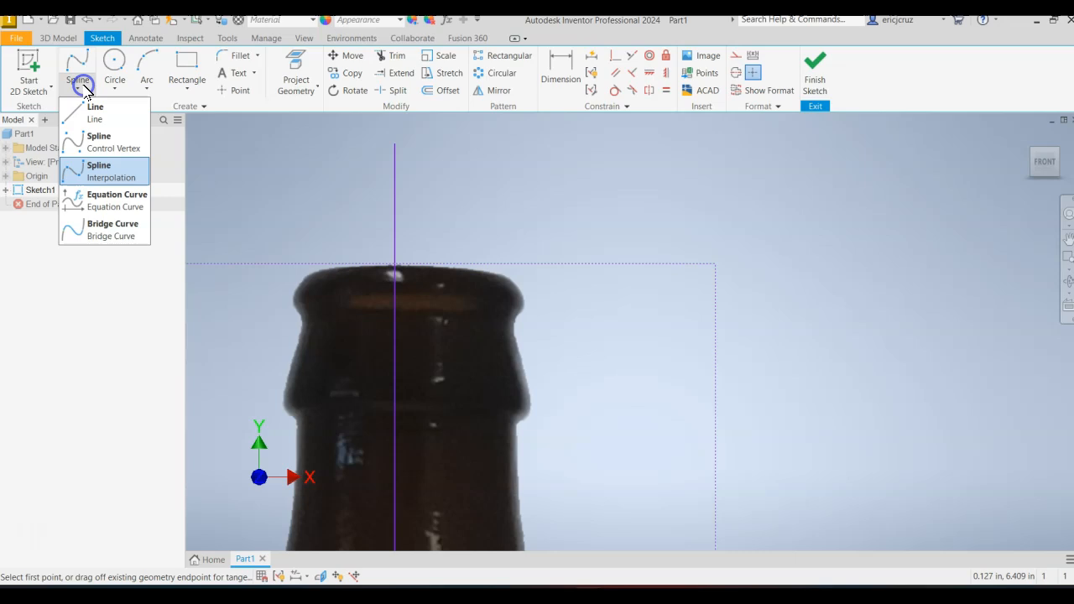
{"action": "left_click", "coordinate": [110, 173]}
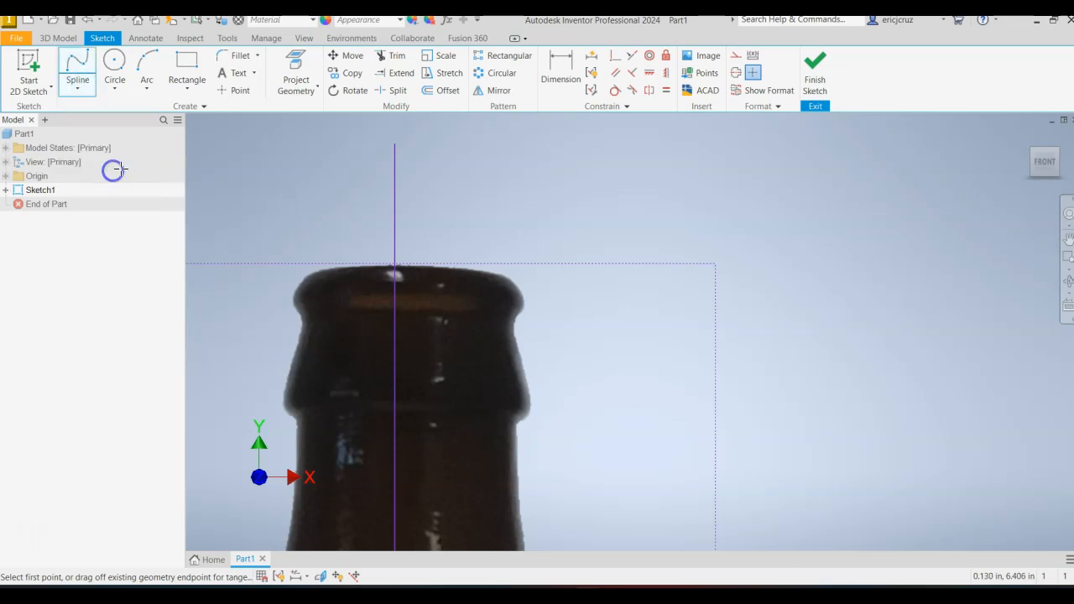
{"action": "left_click", "coordinate": [394, 265]}
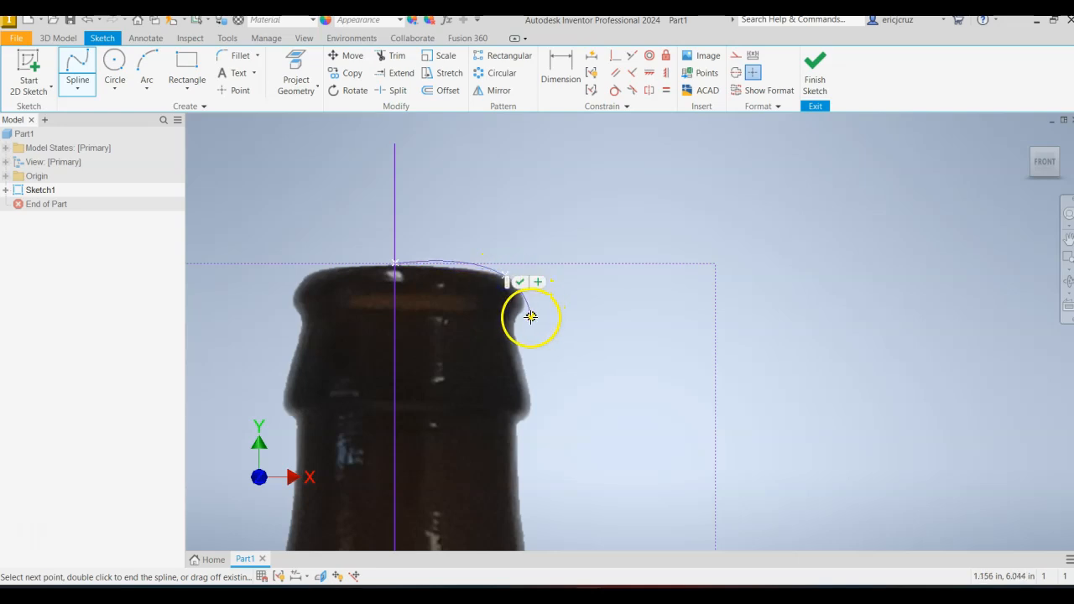
{"action": "scroll", "coordinate": [529, 292], "scroll_direction": "up", "scroll_amount": 2}
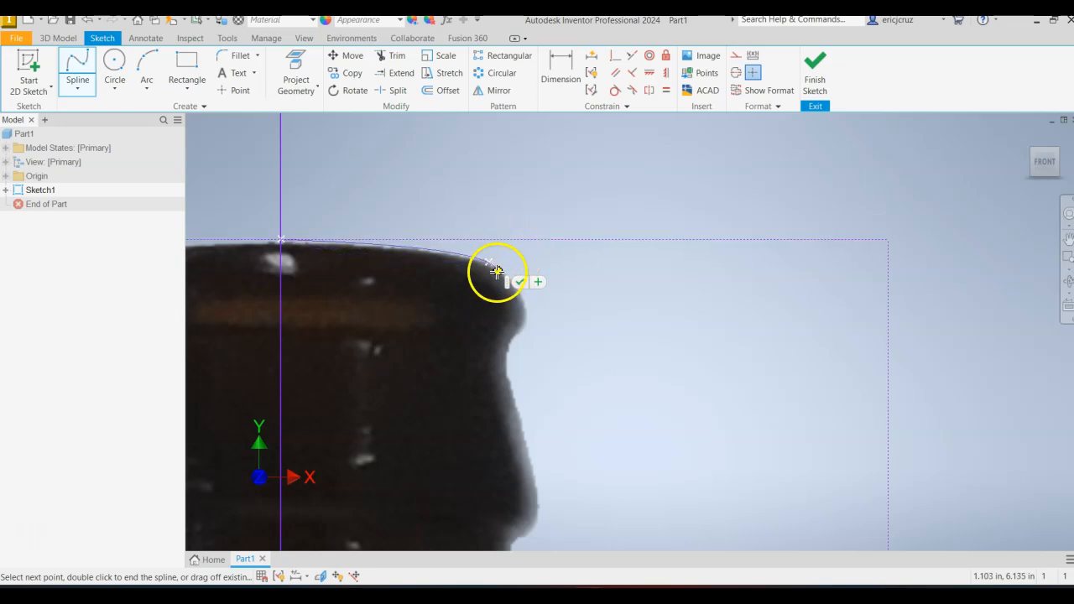
{"action": "left_click", "coordinate": [501, 272]}
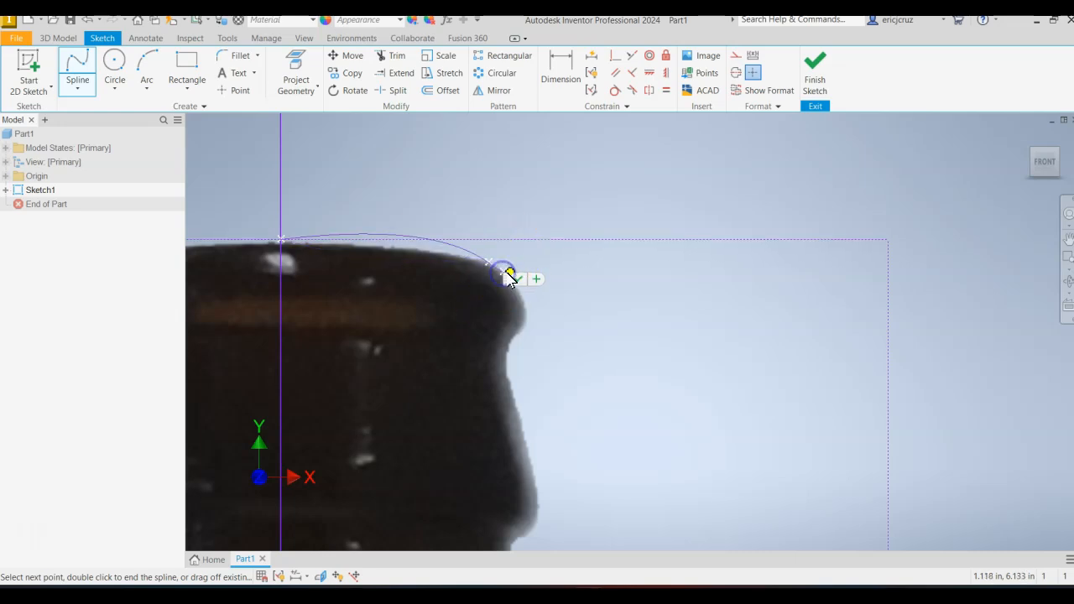
{"action": "left_click", "coordinate": [524, 296]}
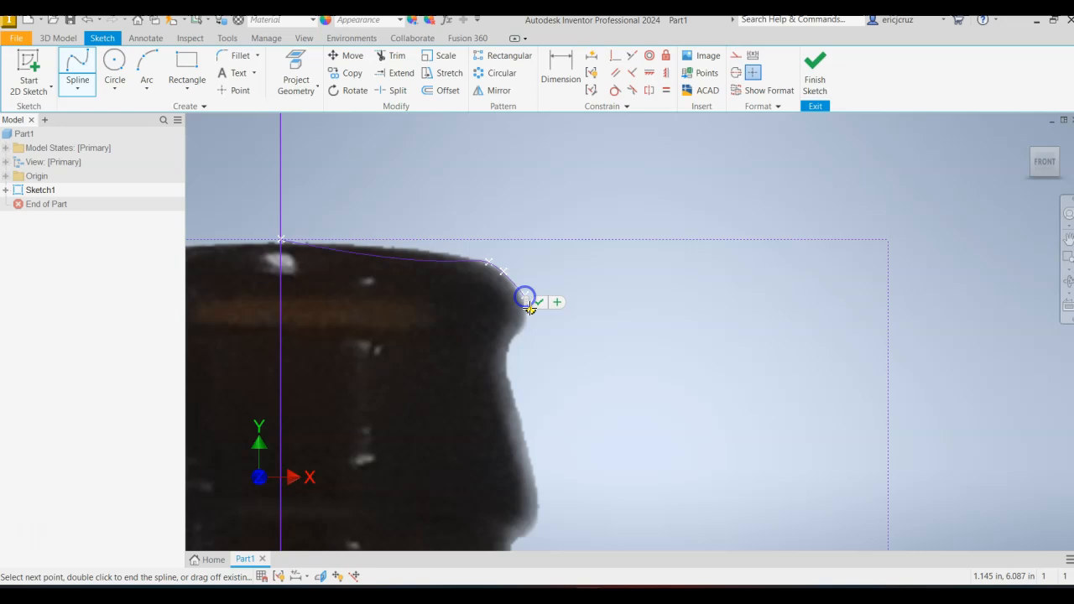
Continue the spline down the right edge through the groove below the lip and around the collar, and finish it just below the collar.
{"action": "left_click", "coordinate": [507, 352]}
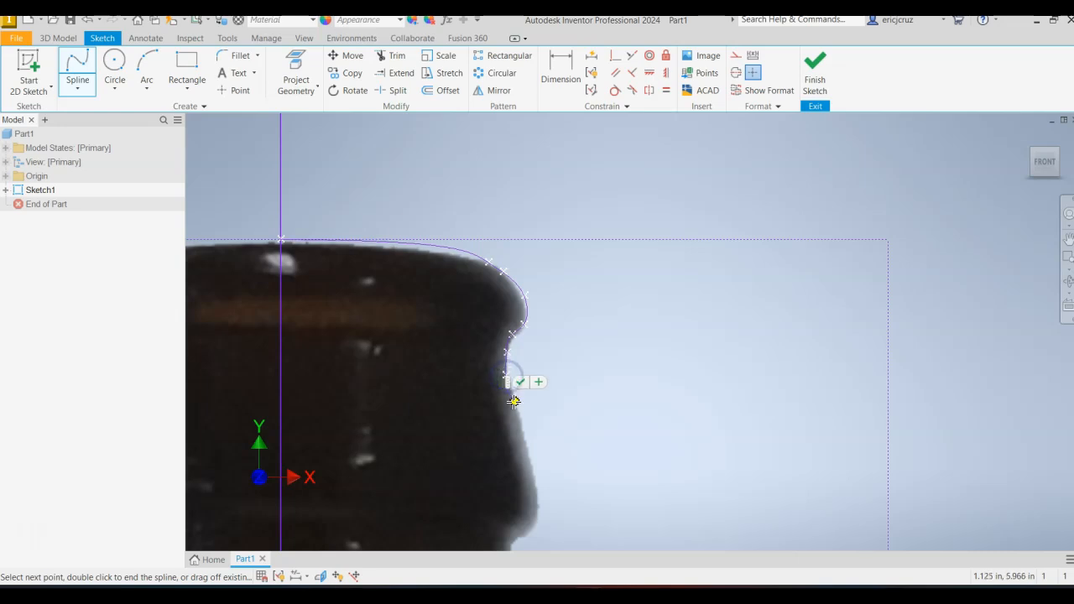
{"action": "left_click", "coordinate": [517, 407]}
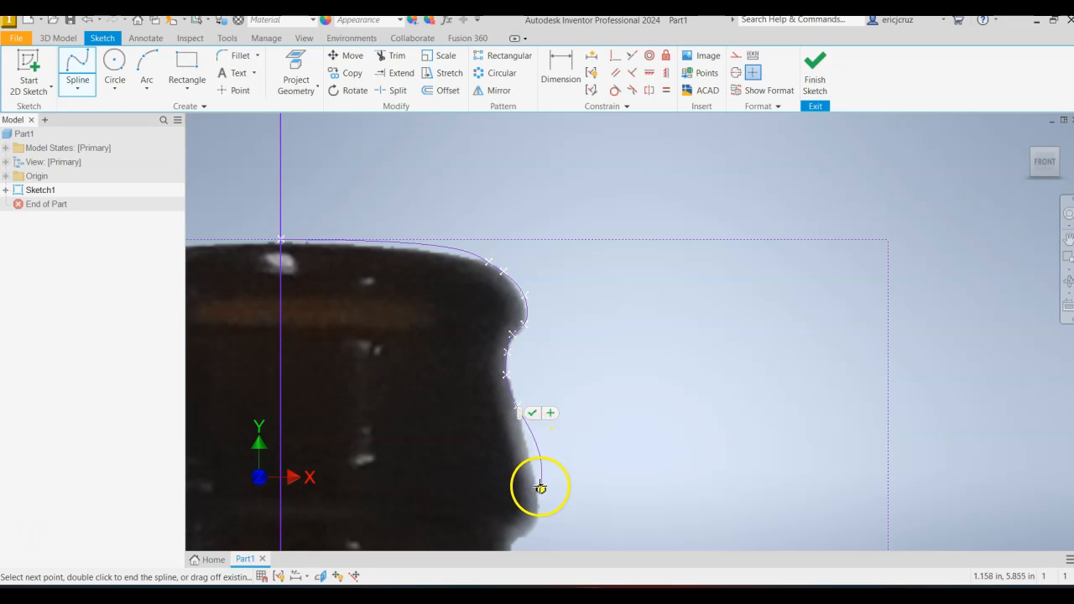
{"action": "mouse_move", "coordinate": [529, 533]}
{"action": "middle_mouse_down"}
{"action": "mouse_move", "coordinate": [599, 324]}
{"action": "mouse_move", "coordinate": [569, 288]}
{"action": "middle_mouse_up"}
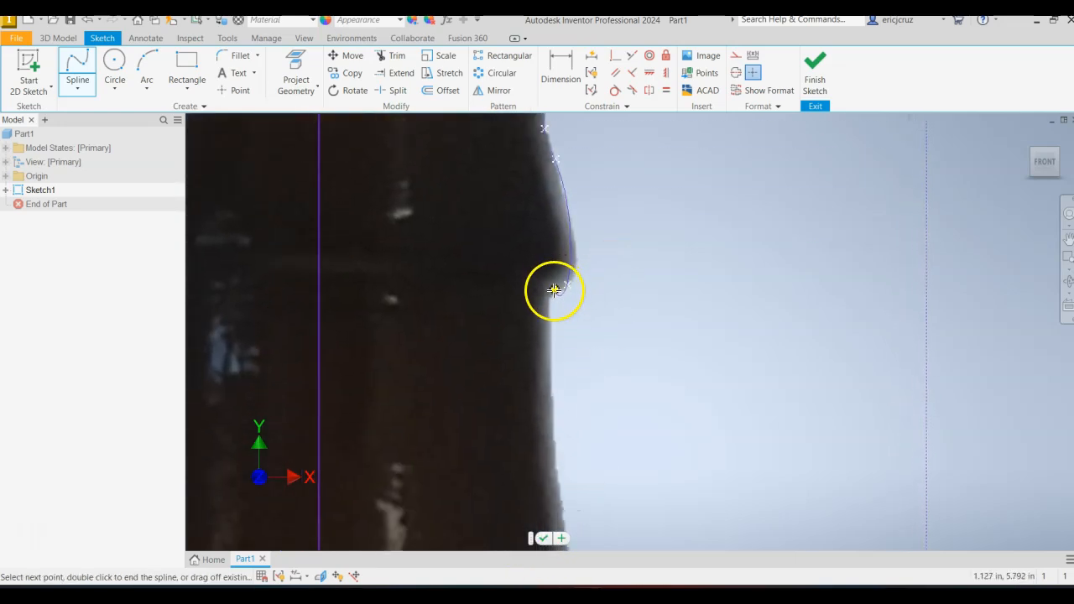
{"action": "left_click", "coordinate": [554, 291]}
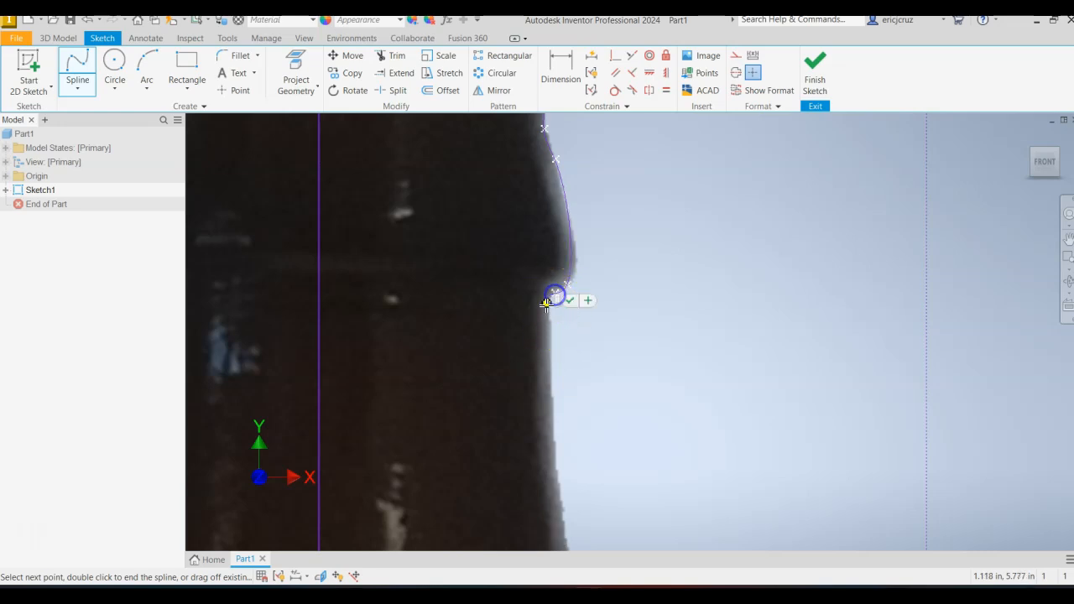
{"action": "left_click", "coordinate": [548, 326]}
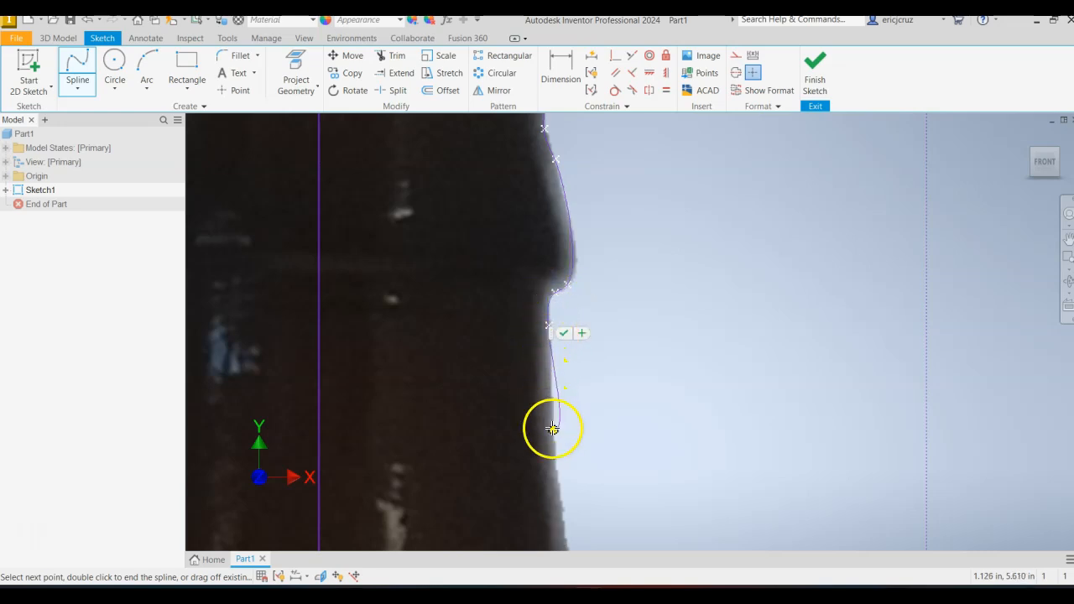
{"action": "left_click", "coordinate": [563, 334]}
Adjust the spline's fit points along the groove and collar so the curve follows the bottle's right edge.
{"action": "scroll", "coordinate": [629, 284], "scroll_direction": "up", "scroll_amount": 3}
{"action": "middle_click_drag", "start_coordinate": [631, 236], "coordinate": [587, 300]}
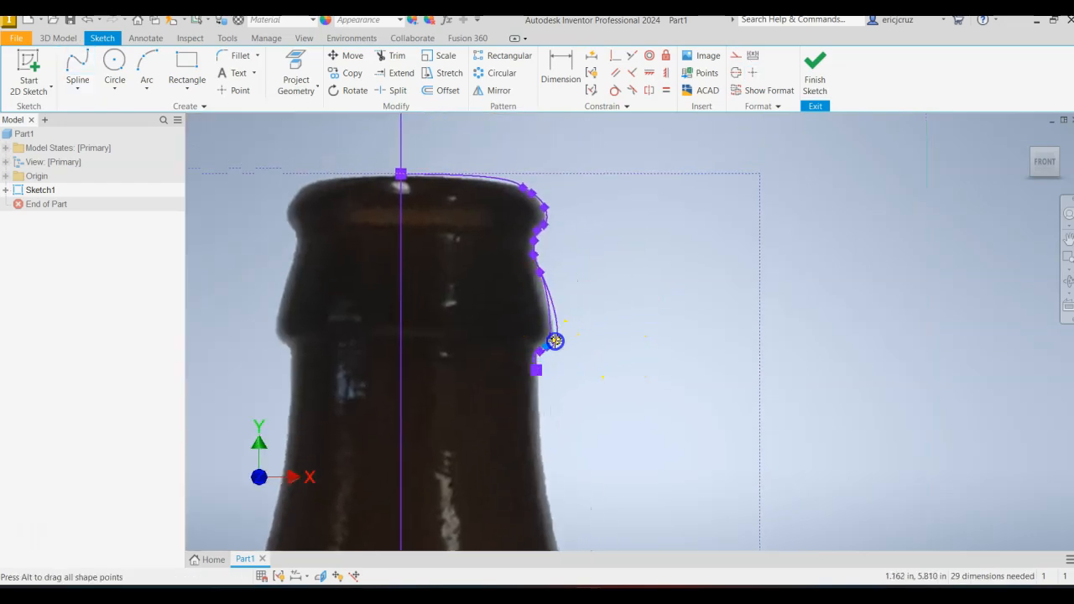
{"action": "scroll", "coordinate": [554, 328], "scroll_direction": "down", "scroll_amount": 5}
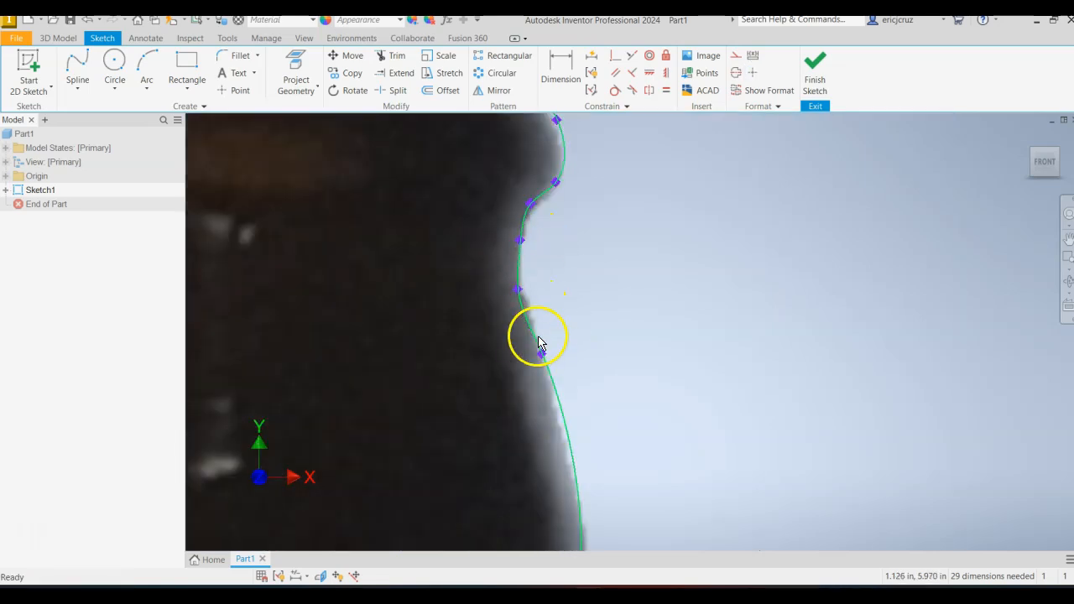
{"action": "left_click_drag", "start_coordinate": [542, 352], "coordinate": [539, 360]}
{"action": "left_click_drag", "start_coordinate": [518, 243], "coordinate": [516, 244]}
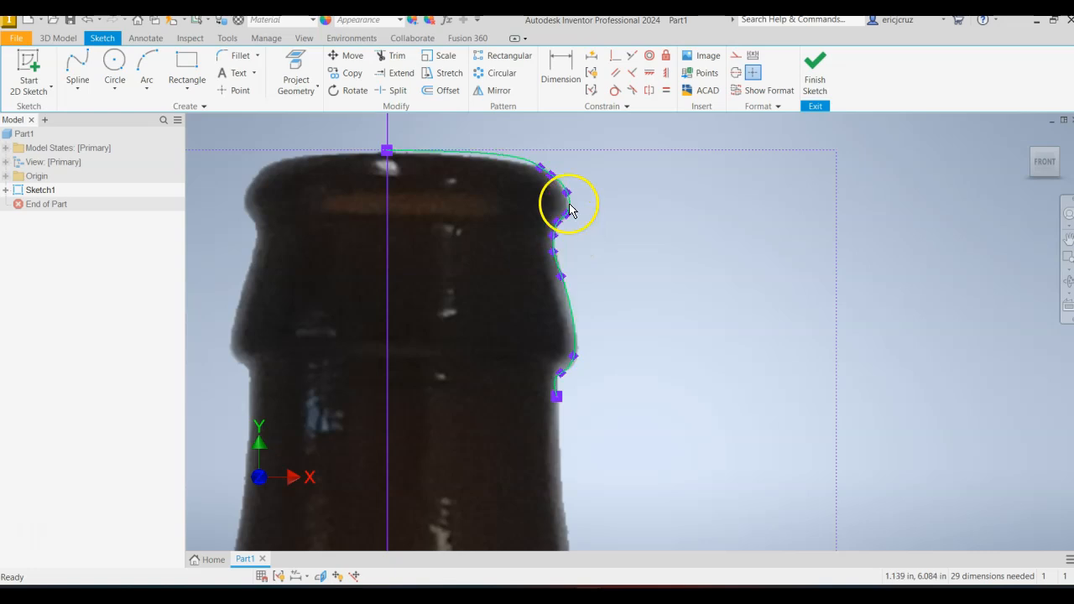
Move the spline's first fit point on the lip inward along the rim so the curve hugs the top edge of the mouth.
{"action": "scroll", "coordinate": [523, 154], "scroll_direction": "up", "scroll_amount": 4}
{"action": "left_click", "coordinate": [586, 216]}
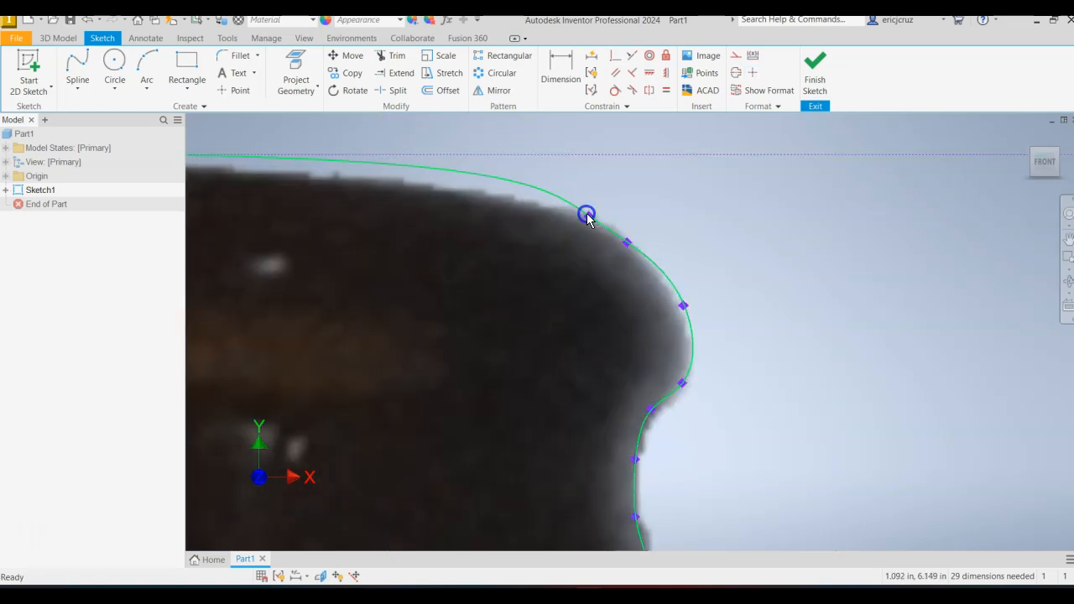
{"action": "left_click_drag", "start_coordinate": [580, 231], "coordinate": [541, 213]}
{"action": "left_click", "coordinate": [546, 256]}
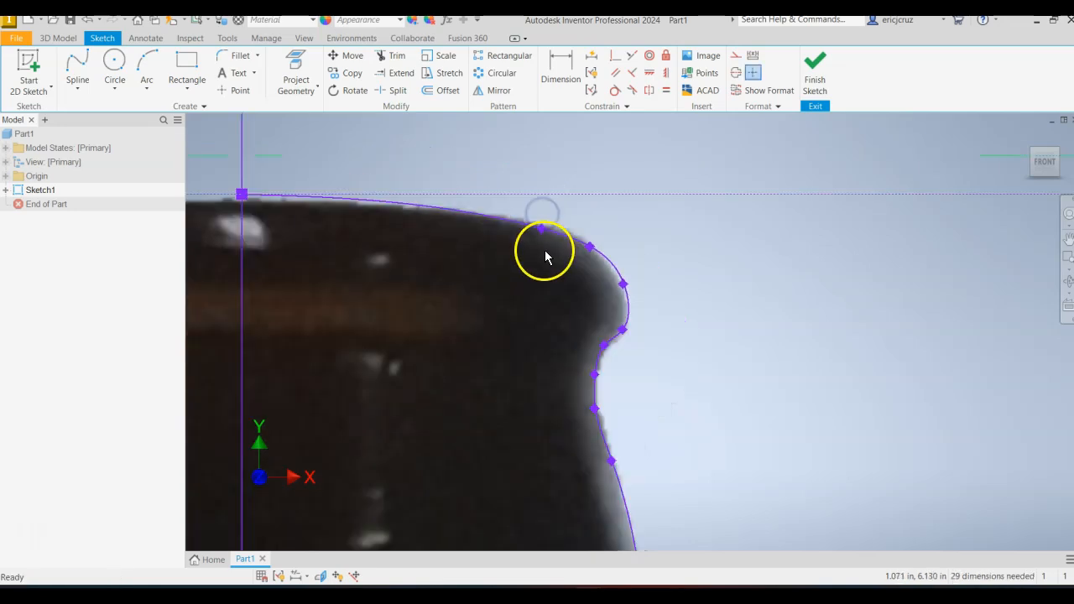
{"action": "scroll", "coordinate": [691, 308], "scroll_direction": "up", "scroll_amount": 3}
Move the spline's lower endpoint onto the neck edge and shift the fit point above it to follow the underside of the collar.
{"action": "scroll", "coordinate": [686, 316], "scroll_direction": "down", "scroll_amount": 5}
{"action": "middle_click_drag", "start_coordinate": [675, 398], "coordinate": [573, 263]}
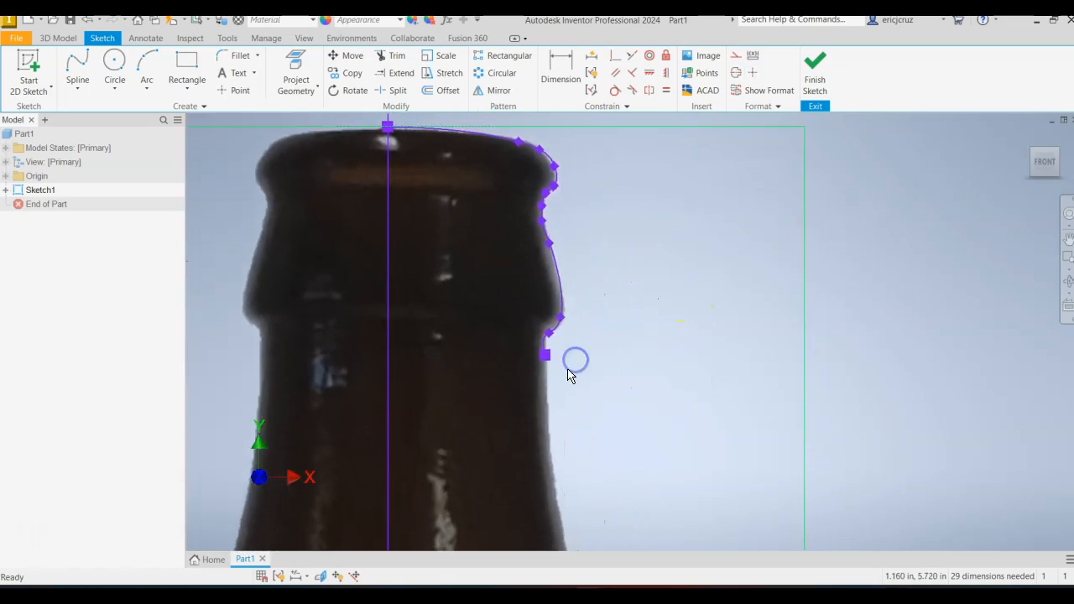
{"action": "scroll", "coordinate": [567, 372], "scroll_direction": "up", "scroll_amount": 5}
{"action": "left_click_drag", "start_coordinate": [443, 241], "coordinate": [438, 192]}
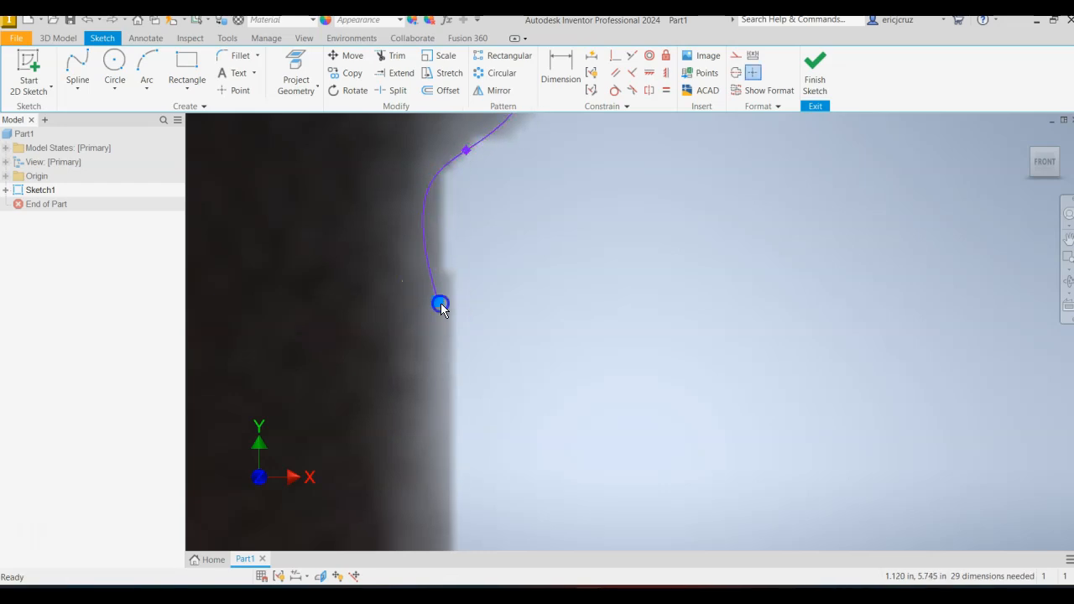
{"action": "left_click_drag", "start_coordinate": [453, 303], "coordinate": [454, 303]}
{"action": "left_click_drag", "start_coordinate": [468, 163], "coordinate": [487, 146]}
Start a second interpolation spline at the first spline's lower endpoint and trace the right edge of the neck down to its base.
{"action": "scroll", "coordinate": [504, 200], "scroll_direction": "down", "scroll_amount": 5}
{"action": "middle_click_drag", "start_coordinate": [507, 210], "coordinate": [477, 359]}
{"action": "left_click", "coordinate": [77, 72]}
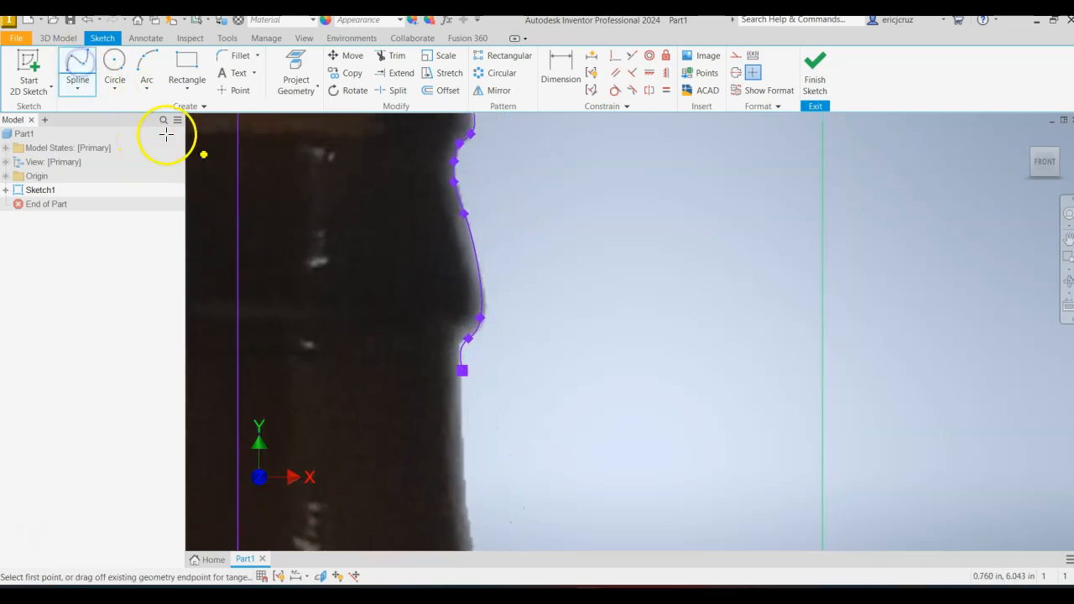
{"action": "scroll", "coordinate": [453, 380], "scroll_direction": "up", "scroll_amount": 3}
{"action": "left_click", "coordinate": [455, 348]}
{"action": "scroll", "coordinate": [473, 463], "scroll_direction": "up", "scroll_amount": 1}
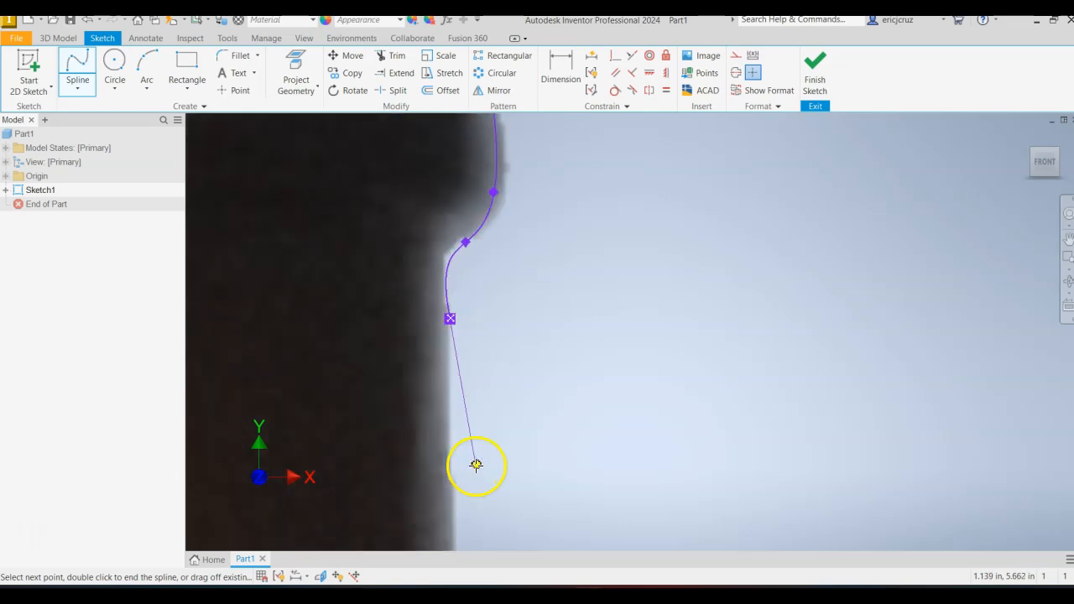
{"action": "scroll", "coordinate": [476, 465], "scroll_direction": "down", "scroll_amount": 3}
{"action": "middle_click_drag", "start_coordinate": [479, 472], "coordinate": [468, 285]}
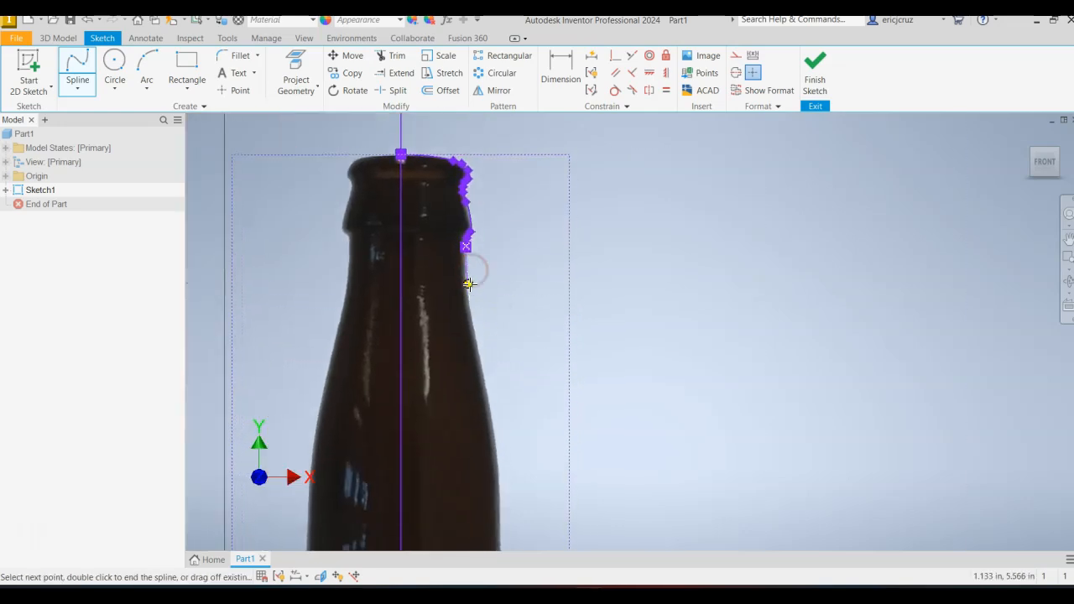
{"action": "middle_click_drag", "start_coordinate": [508, 422], "coordinate": [473, 300]}
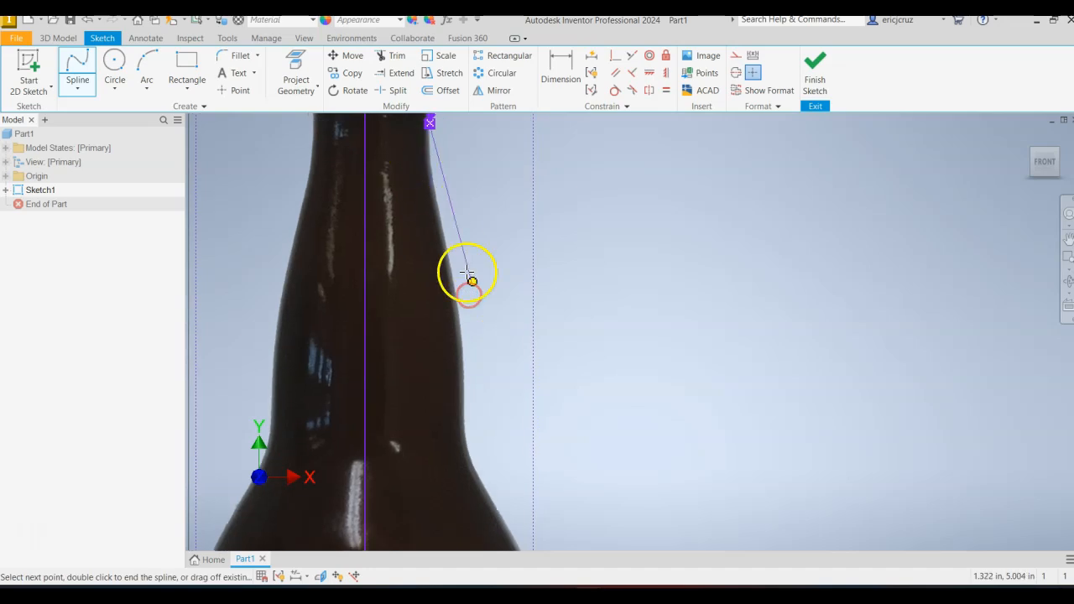
{"action": "middle_click_drag", "start_coordinate": [456, 233], "coordinate": [498, 235]}
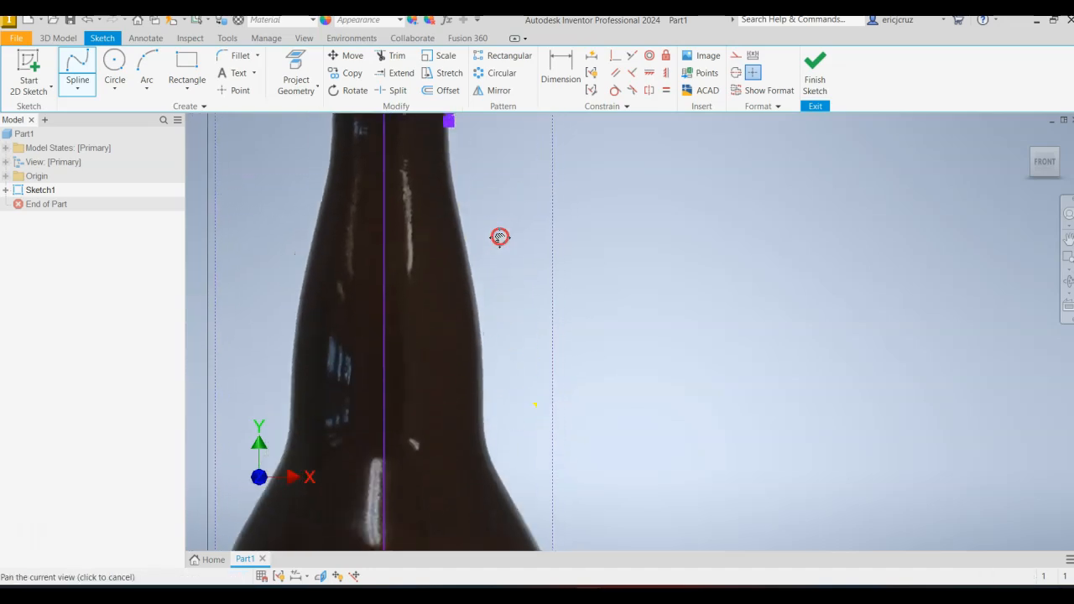
{"action": "left_click", "coordinate": [448, 177]}
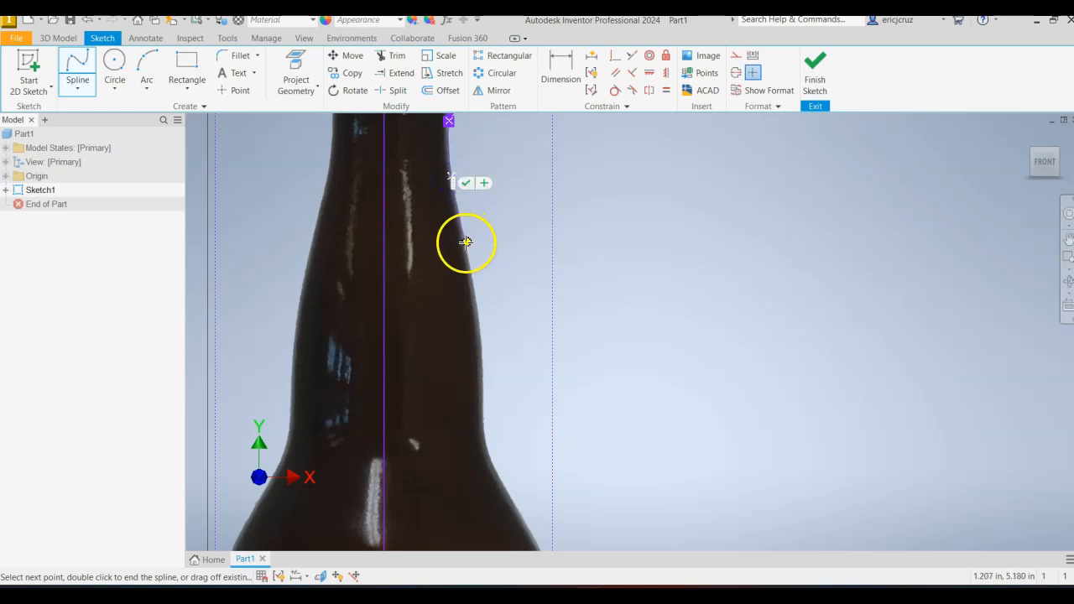
{"action": "left_click", "coordinate": [466, 246]}
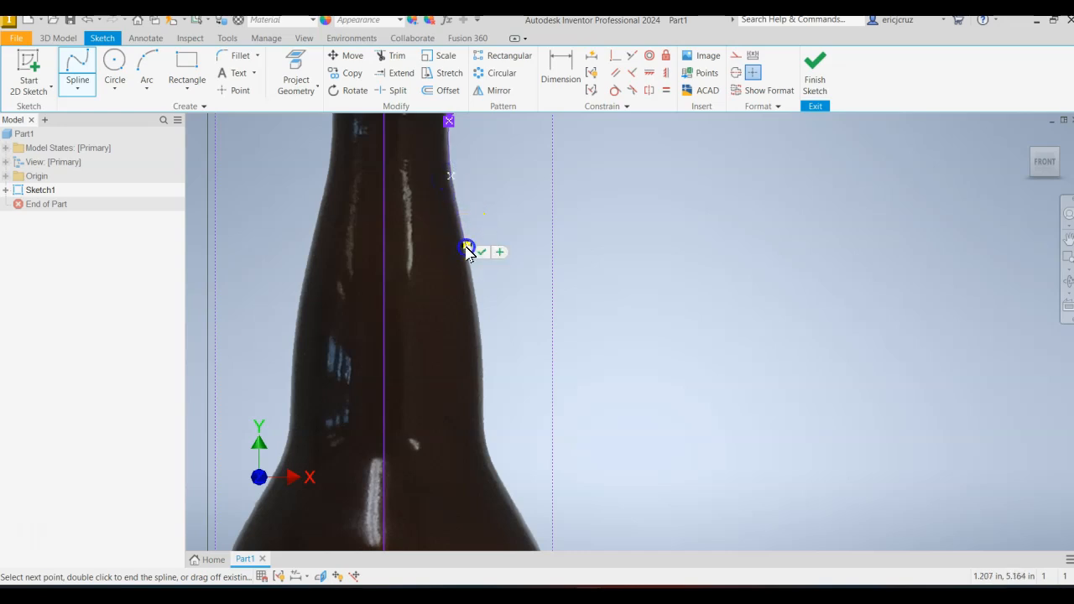
{"action": "left_click", "coordinate": [483, 373]}
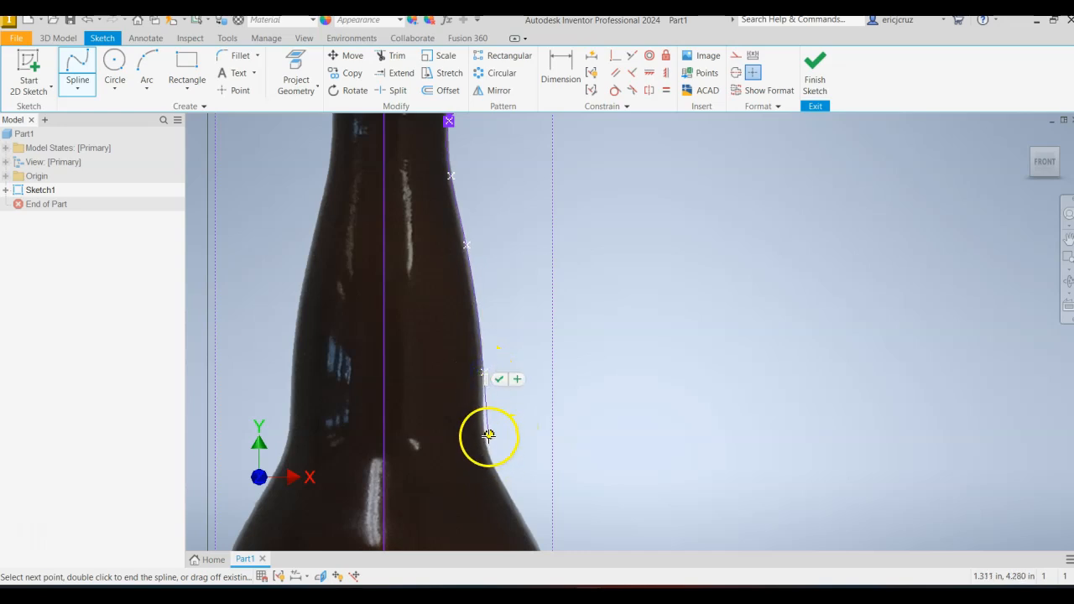
{"action": "left_click", "coordinate": [483, 412]}
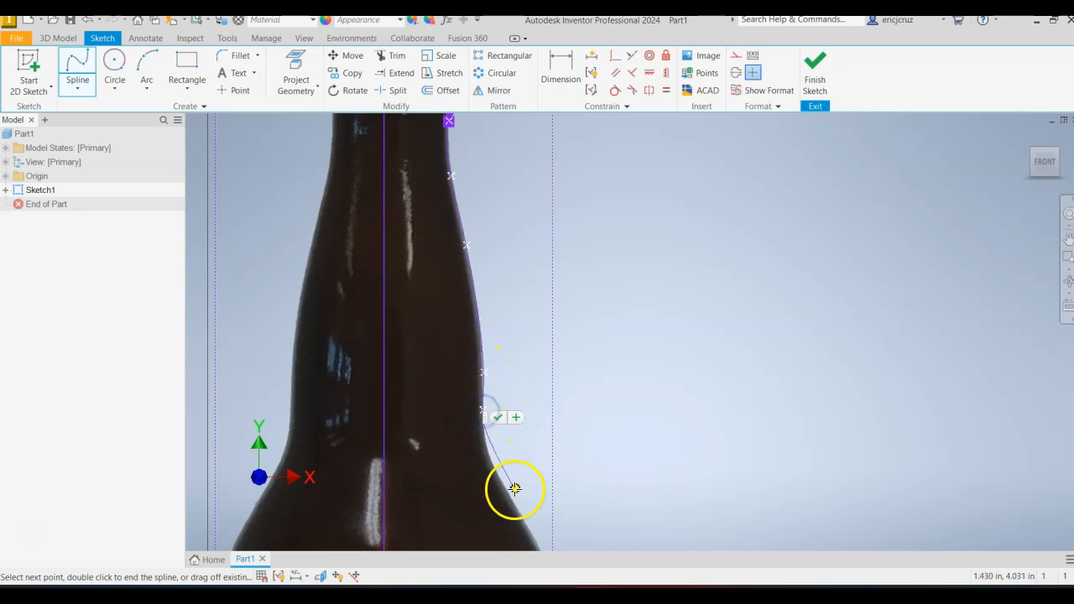
Continue the second spline down the bottle's shoulder and end it where the shoulder meets the straight body edge.
{"action": "left_click", "coordinate": [492, 454]}
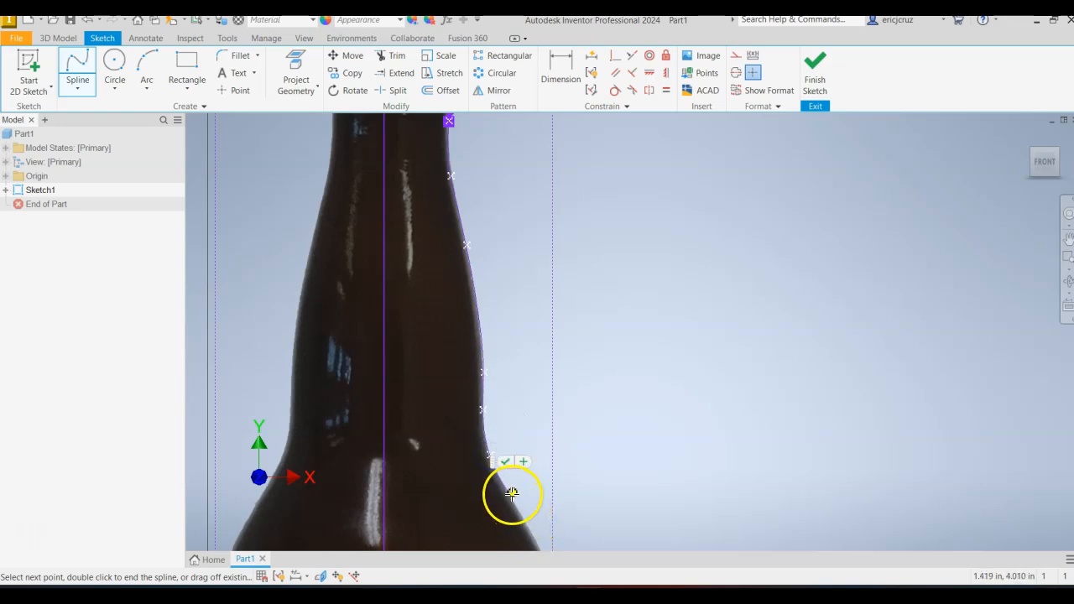
{"action": "middle_click_drag", "start_coordinate": [530, 513], "coordinate": [494, 342]}
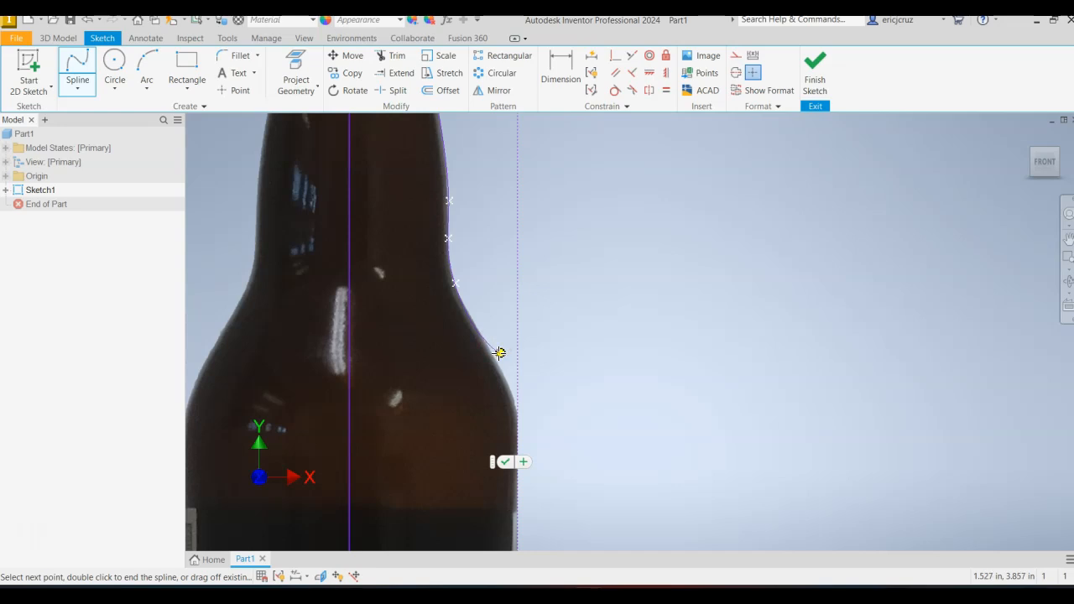
{"action": "left_click", "coordinate": [474, 317]}
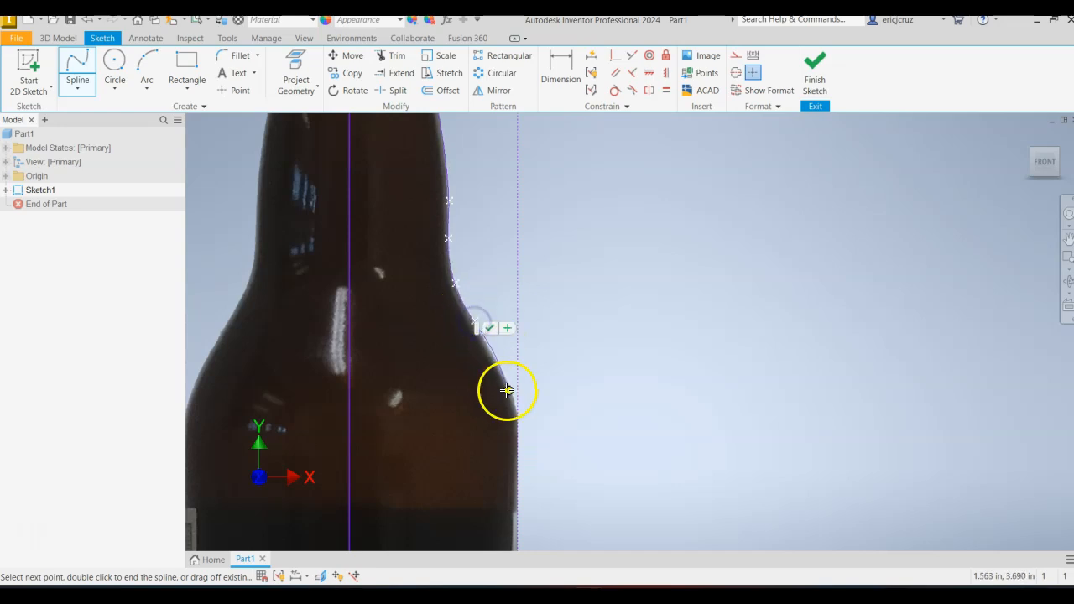
{"action": "left_click", "coordinate": [518, 426]}
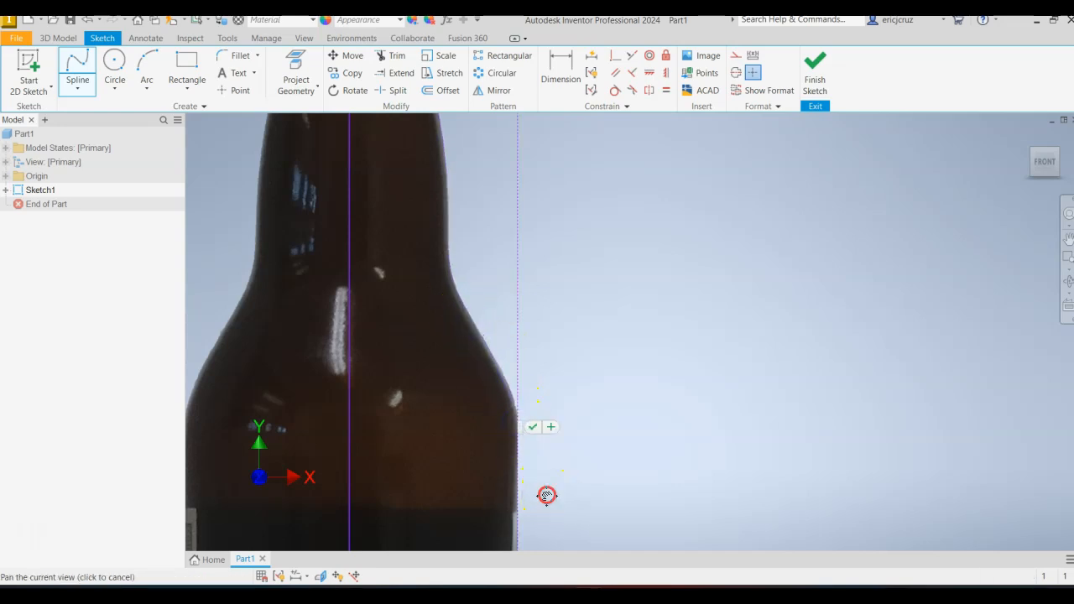
{"action": "middle_click_drag", "start_coordinate": [546, 494], "coordinate": [532, 240]}
{"action": "scroll", "coordinate": [506, 296], "scroll_direction": "up", "scroll_amount": 3}
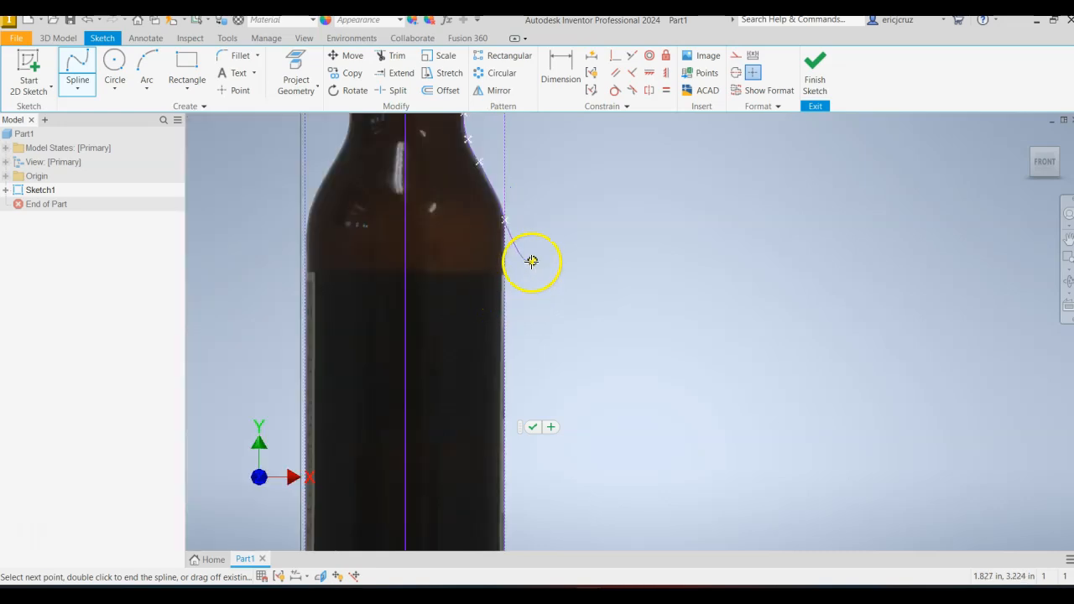
{"action": "left_click", "coordinate": [540, 429]}
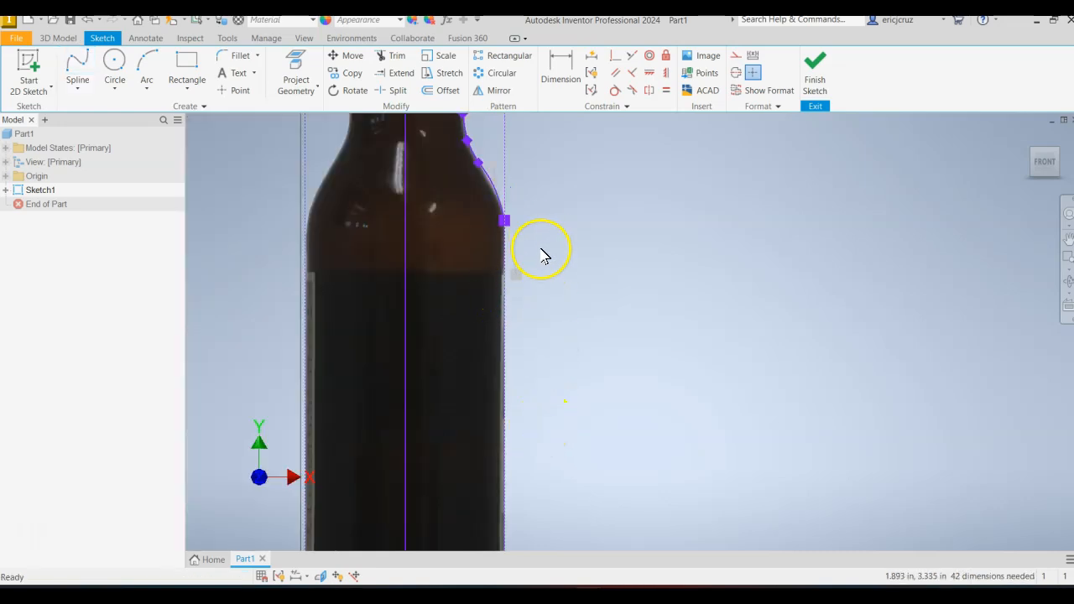
Draw a vertical line about 3.1 in long from the shoulder spline's endpoint down the body edge to just above the rounded base corner.
{"action": "scroll", "coordinate": [540, 241], "scroll_direction": "up", "scroll_amount": 2}
{"action": "scroll", "coordinate": [539, 240], "scroll_direction": "down", "scroll_amount": 3}
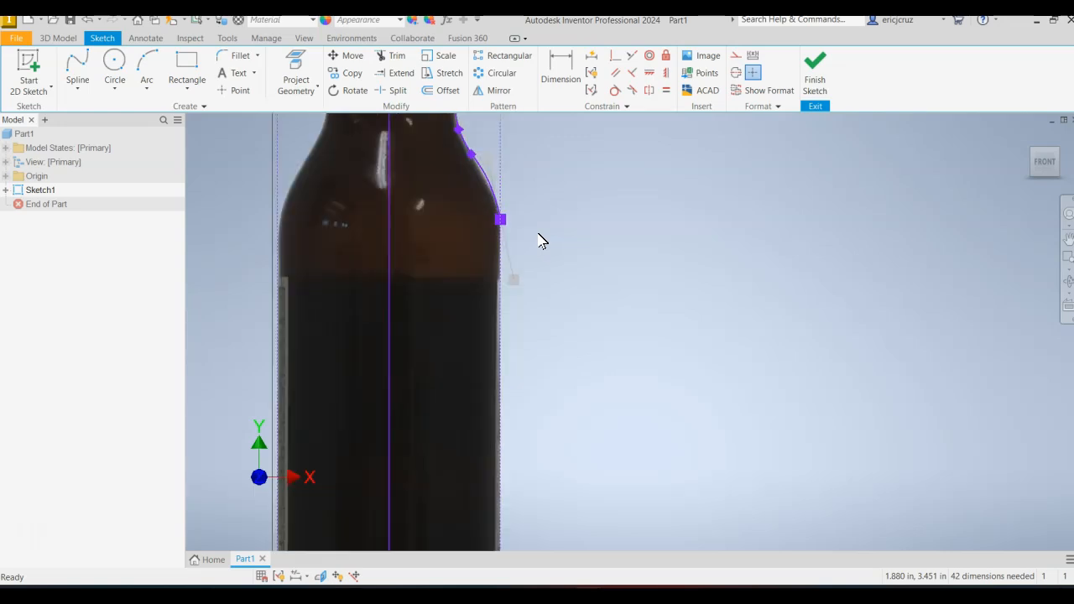
{"action": "scroll", "coordinate": [539, 241], "scroll_direction": "up", "scroll_amount": 2}
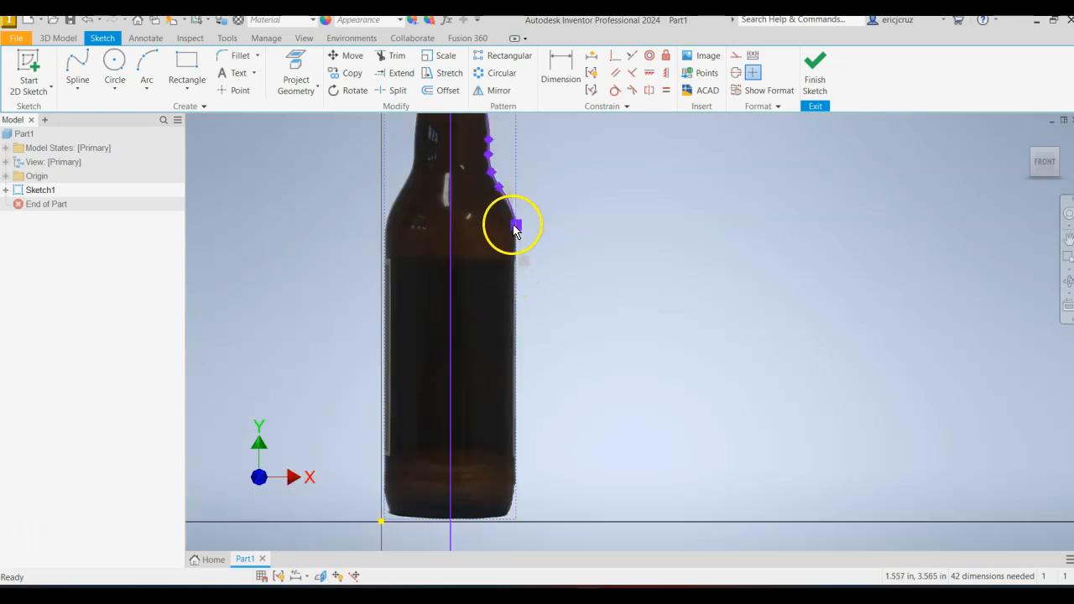
{"action": "left_click", "coordinate": [75, 89]}
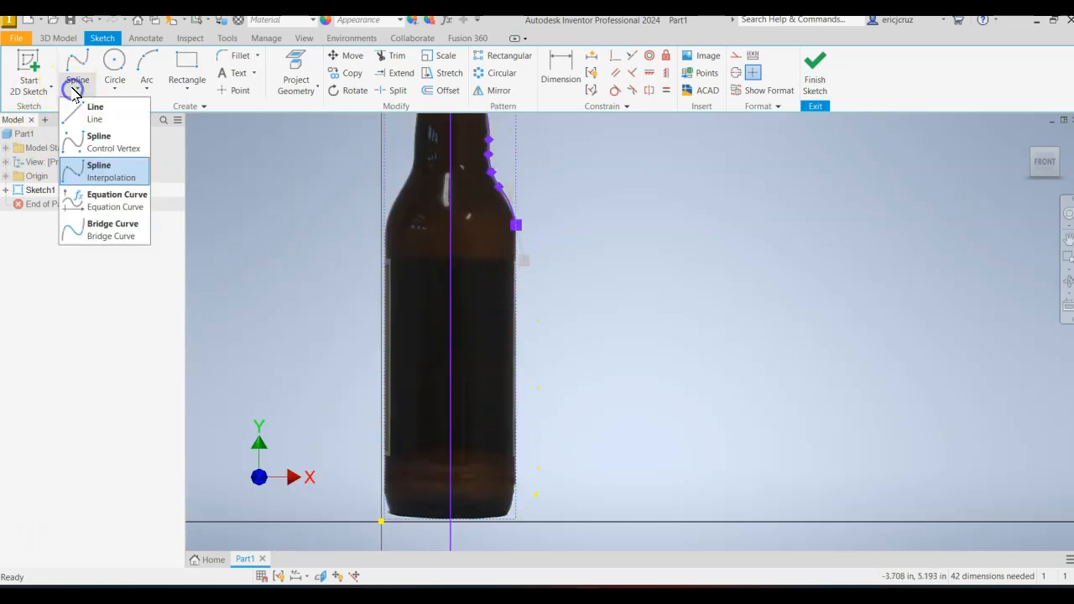
{"action": "left_click", "coordinate": [80, 106]}
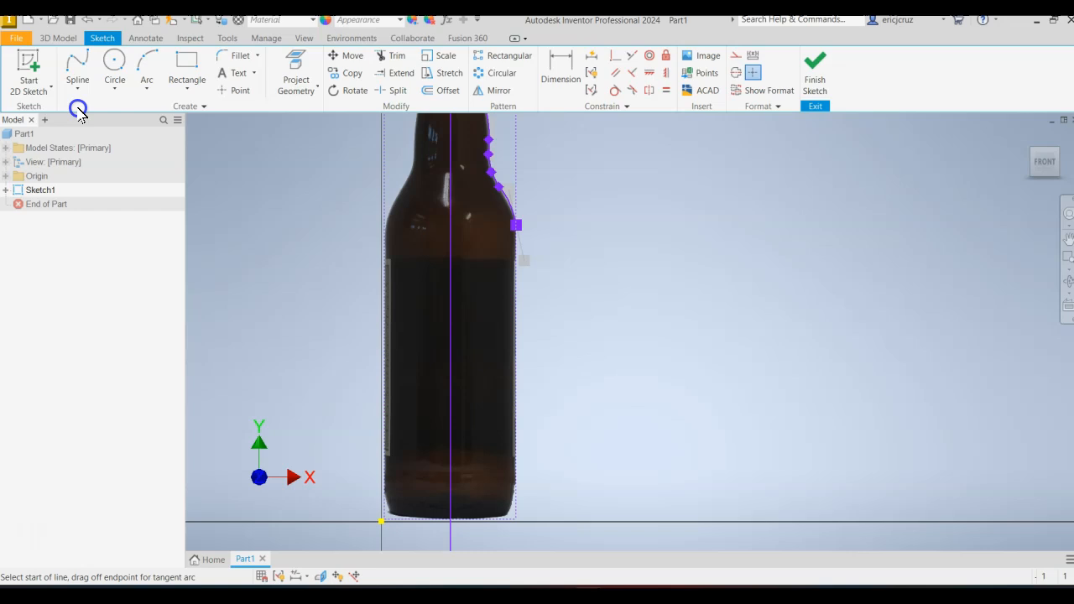
{"action": "left_click", "coordinate": [516, 225]}
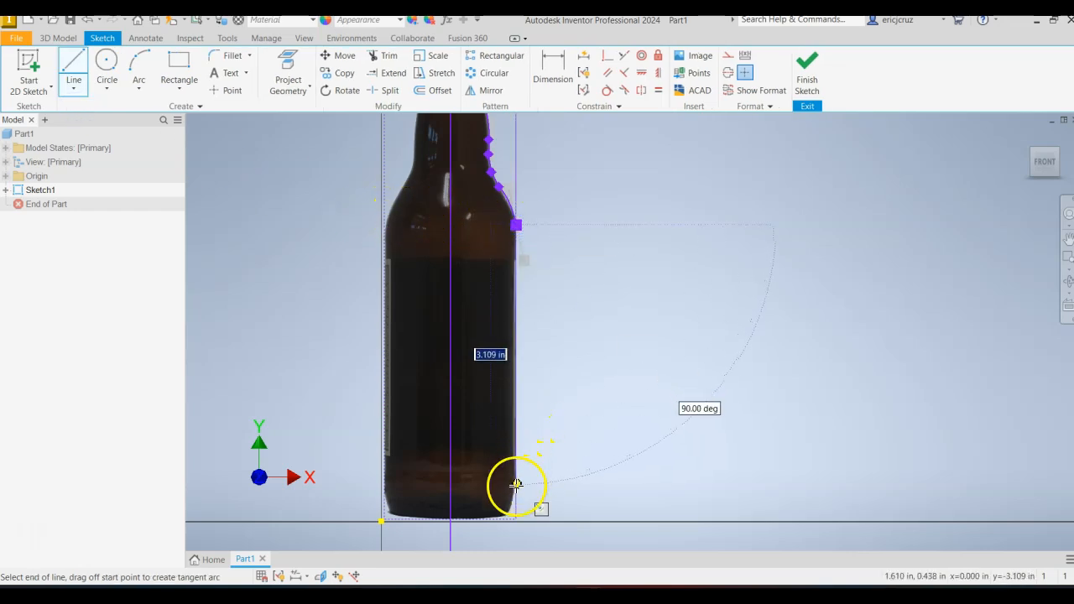
{"action": "scroll", "coordinate": [516, 485], "scroll_direction": "up", "scroll_amount": 5}
{"action": "double_click", "coordinate": [507, 445]}
{"action": "scroll", "coordinate": [602, 445], "scroll_direction": "down", "scroll_amount": 3}
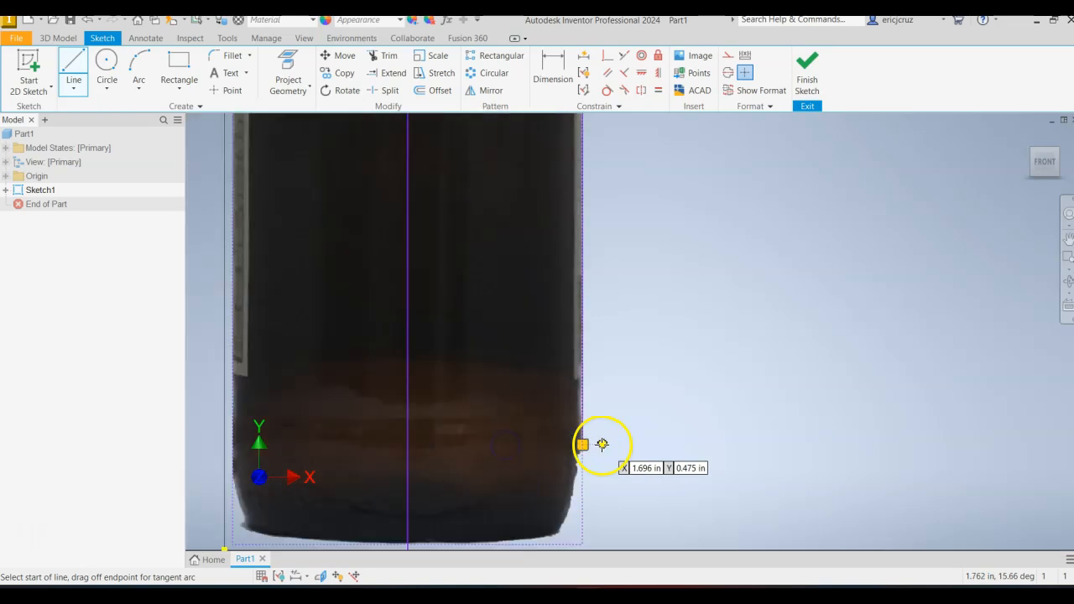
Trace the rounded base corner with an interpolation spline from the vertical line's lower end to the bottom edge of the bottle.
{"action": "scroll", "coordinate": [602, 445], "scroll_direction": "down", "scroll_amount": 3}
{"action": "left_click", "coordinate": [82, 89]}
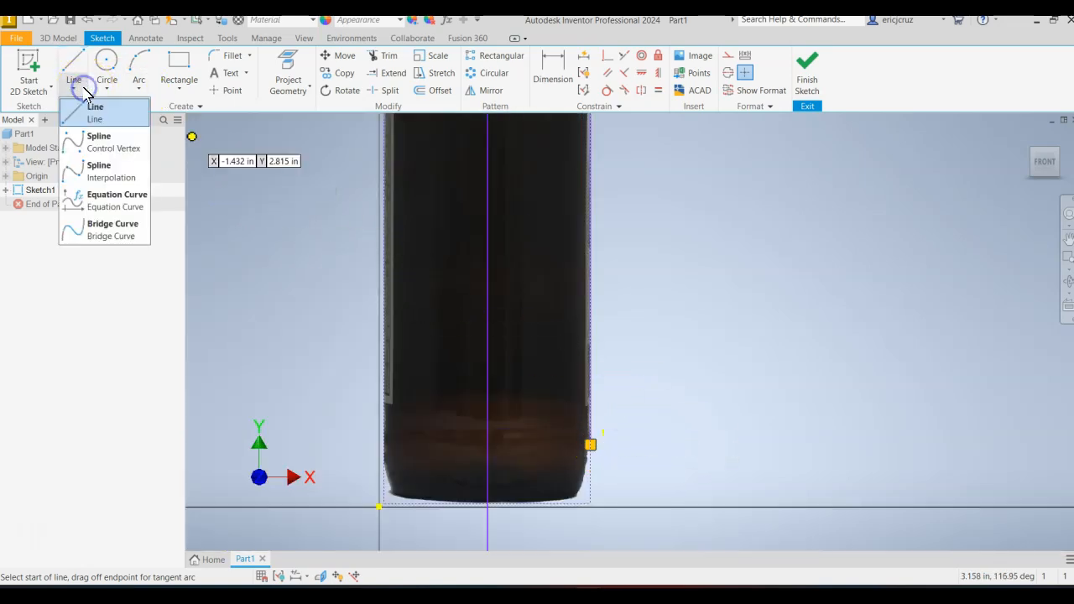
{"action": "left_click", "coordinate": [93, 165]}
{"action": "scroll", "coordinate": [590, 459], "scroll_direction": "up", "scroll_amount": 3}
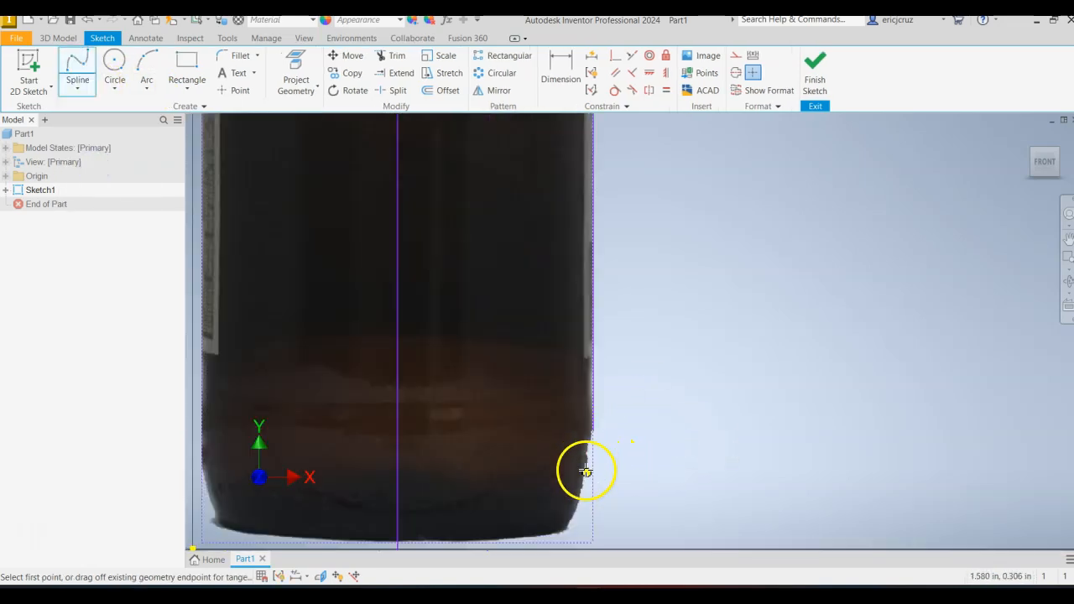
{"action": "left_click", "coordinate": [596, 432]}
{"action": "left_click", "coordinate": [570, 513]}
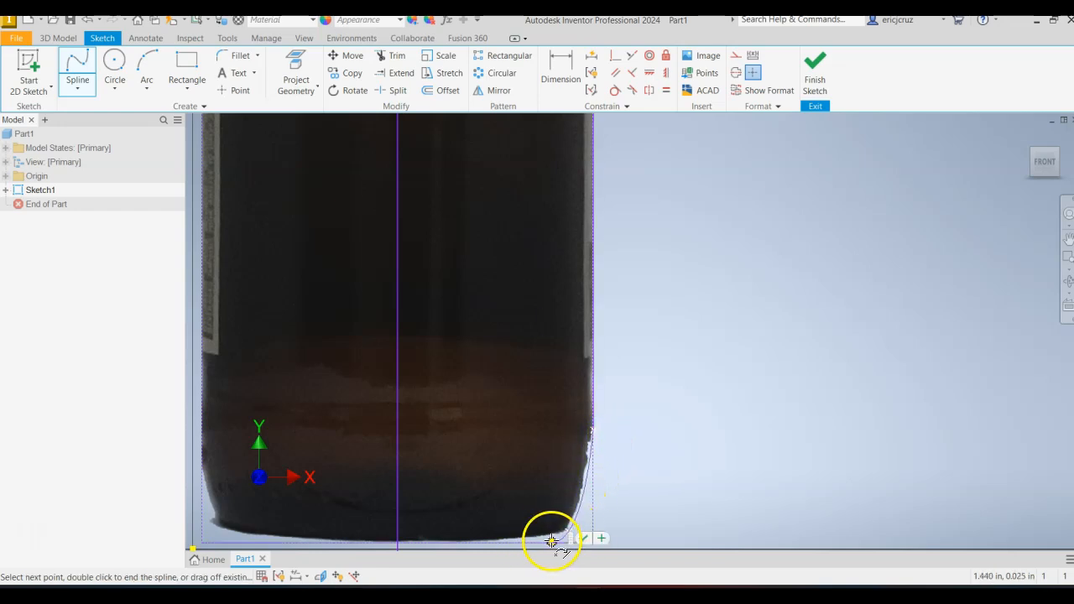
{"action": "left_click", "coordinate": [553, 539]}
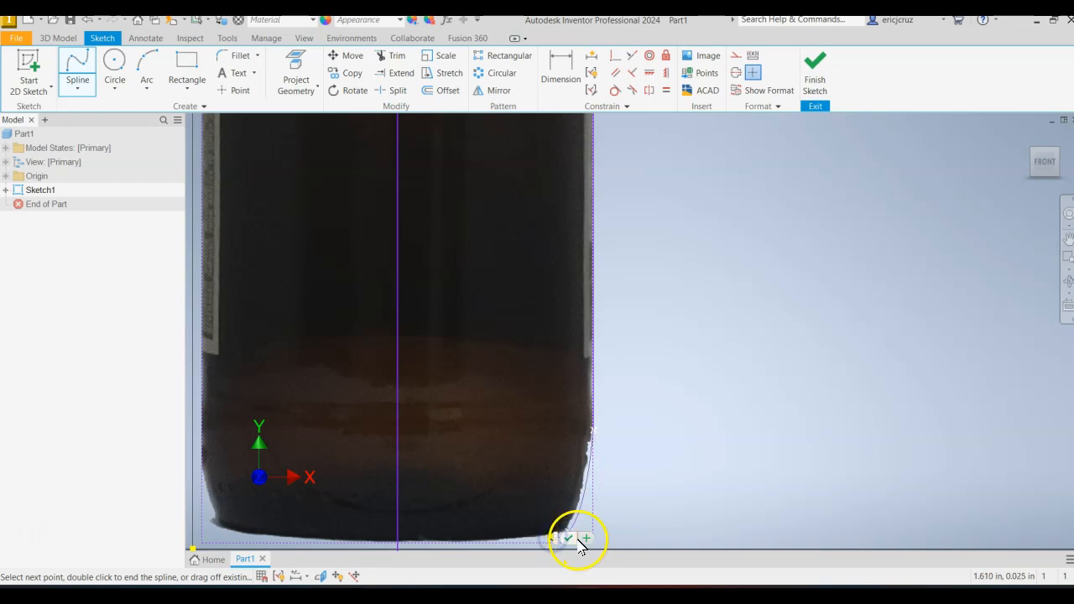
{"action": "left_click", "coordinate": [577, 541]}
Close the profile at the base with a line from the corner spline's end perpendicular to the vertical centre line.
{"action": "scroll", "coordinate": [635, 481], "scroll_direction": "up", "scroll_amount": 1}
{"action": "middle_click_drag", "start_coordinate": [636, 480], "coordinate": [654, 413]}
{"action": "left_click", "coordinate": [77, 87]}
{"action": "left_click", "coordinate": [83, 107]}
{"action": "left_click", "coordinate": [554, 480]}
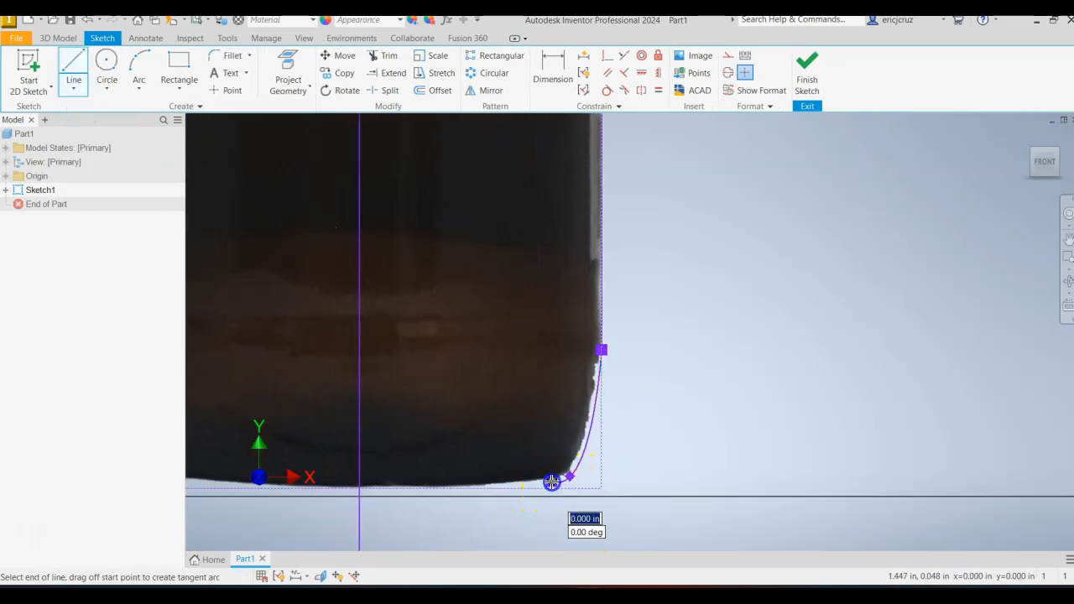
{"action": "double_click", "coordinate": [359, 485]}
{"action": "scroll", "coordinate": [677, 425], "scroll_direction": "down", "scroll_amount": 5}
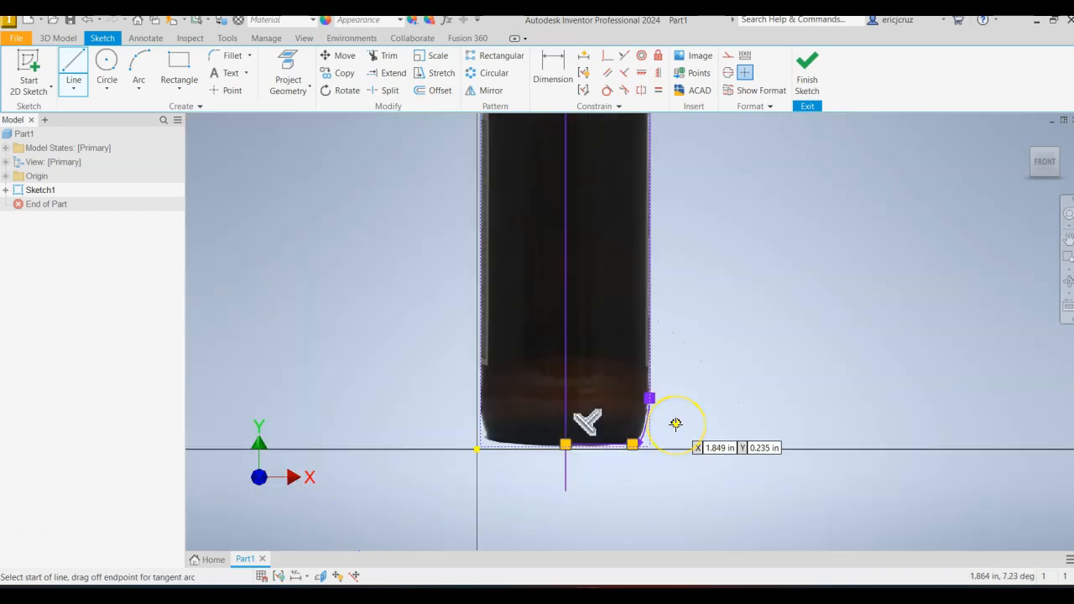
Finish the bottle profile sketch and show the part in the isometric home view.
{"action": "scroll", "coordinate": [676, 424], "scroll_direction": "down", "scroll_amount": 3}
{"action": "middle_click_drag", "start_coordinate": [664, 300], "coordinate": [603, 338]}
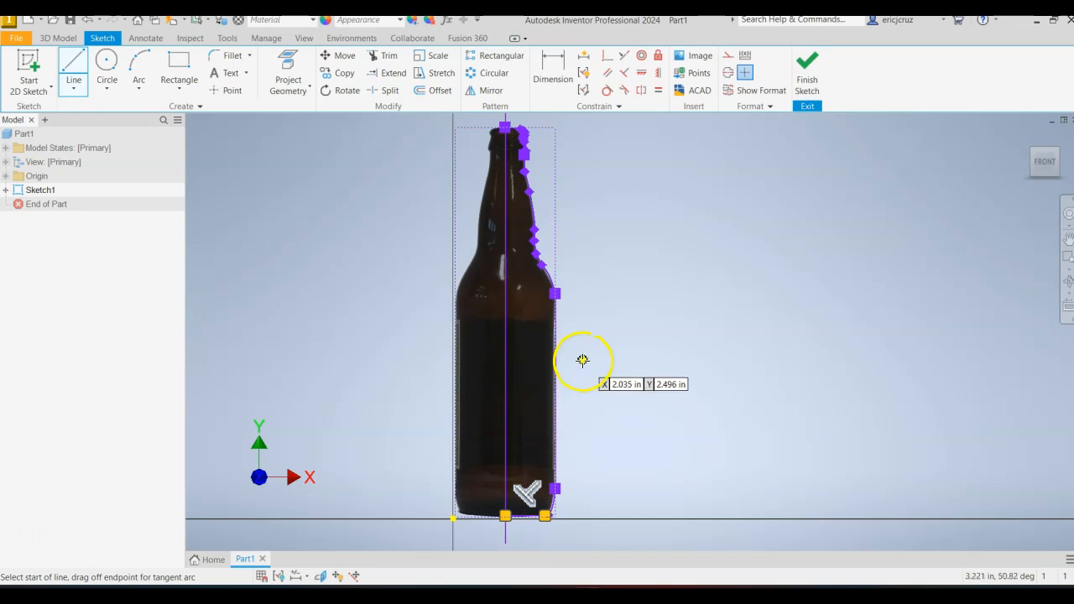
{"action": "scroll", "coordinate": [576, 382], "scroll_direction": "down", "scroll_amount": 4}
{"action": "scroll", "coordinate": [576, 382], "scroll_direction": "up", "scroll_amount": 3}
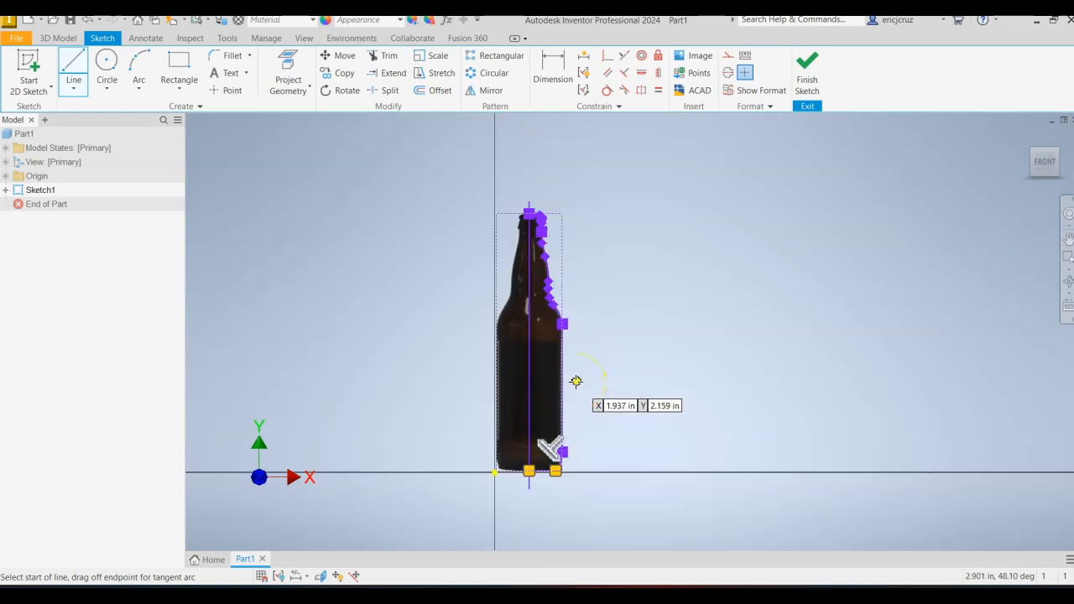
{"action": "left_click", "coordinate": [812, 80]}
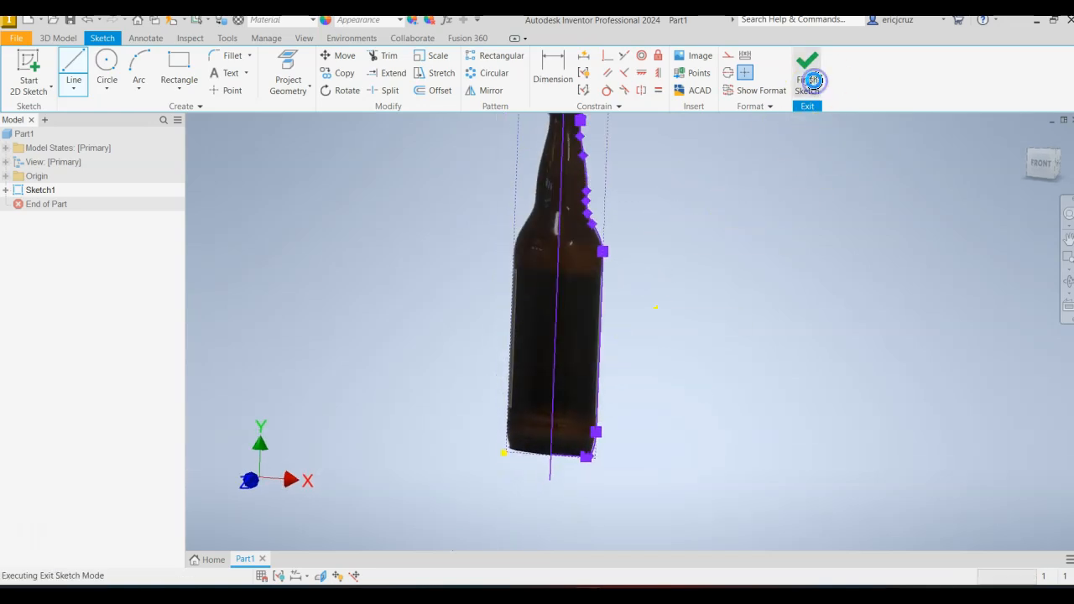
{"action": "left_click", "coordinate": [1029, 133]}
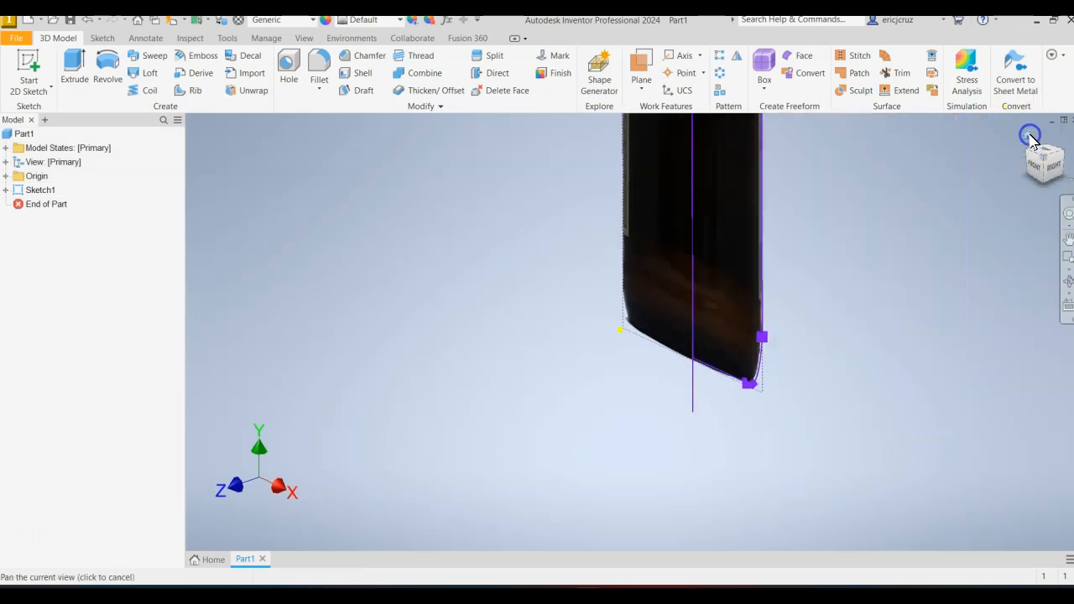
{"action": "middle_click_drag", "start_coordinate": [696, 173], "coordinate": [669, 230]}
{"action": "scroll", "coordinate": [657, 241], "scroll_direction": "up", "scroll_amount": 3}
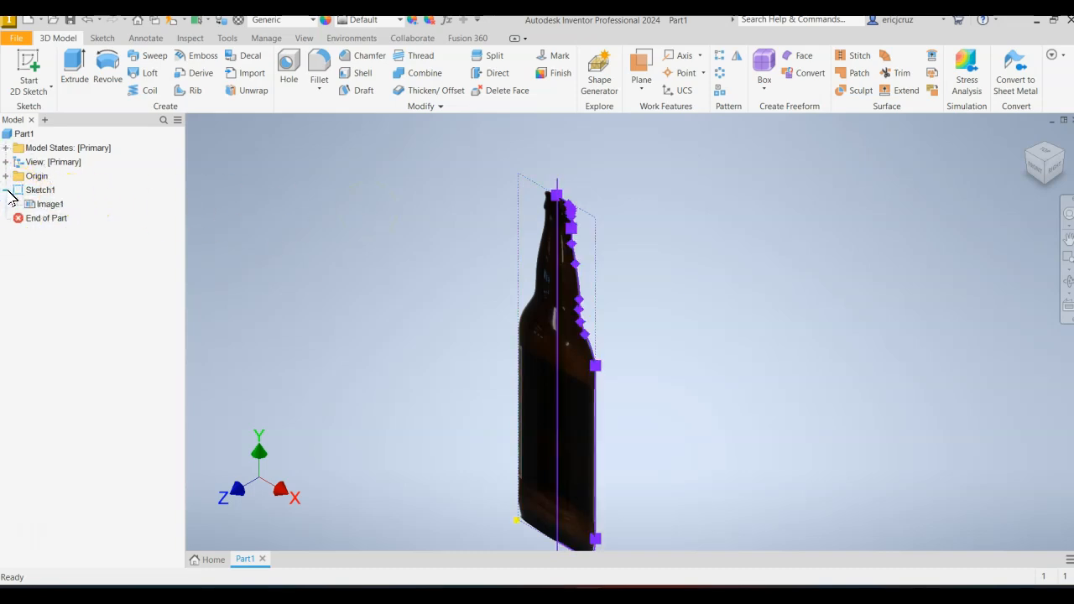
Hide the bottle reference image Image1 under Sketch1.
{"action": "left_click", "coordinate": [52, 204]}
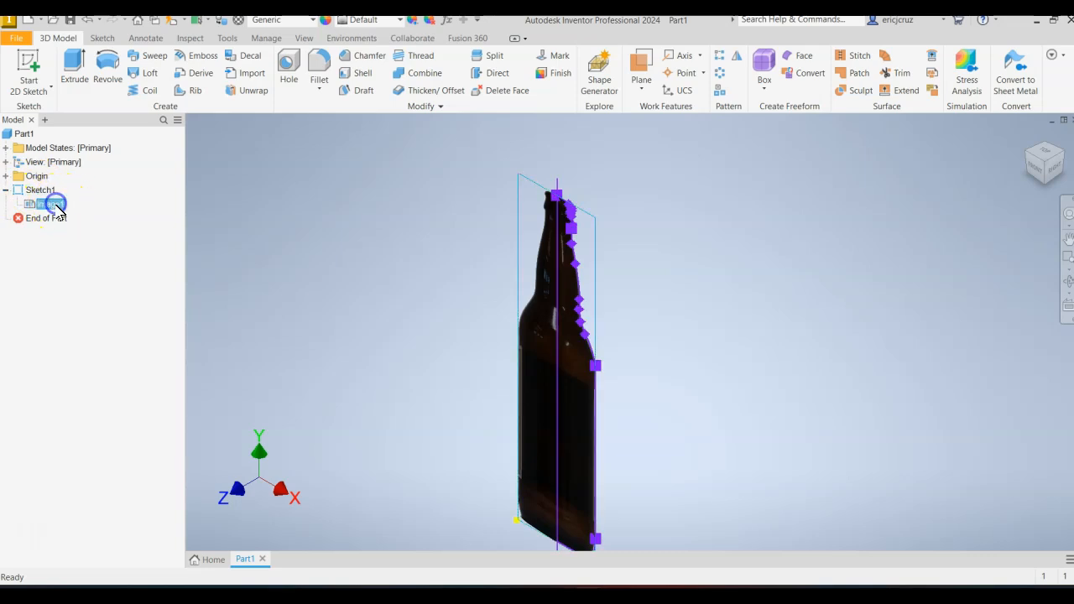
{"action": "right_click", "coordinate": [57, 207]}
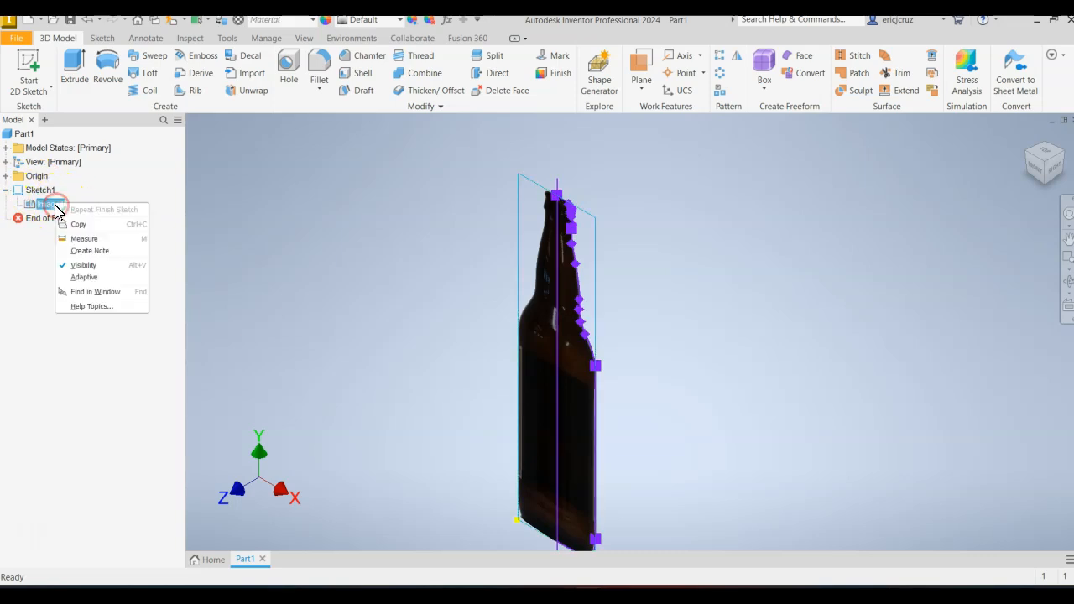
{"action": "left_click", "coordinate": [84, 265]}
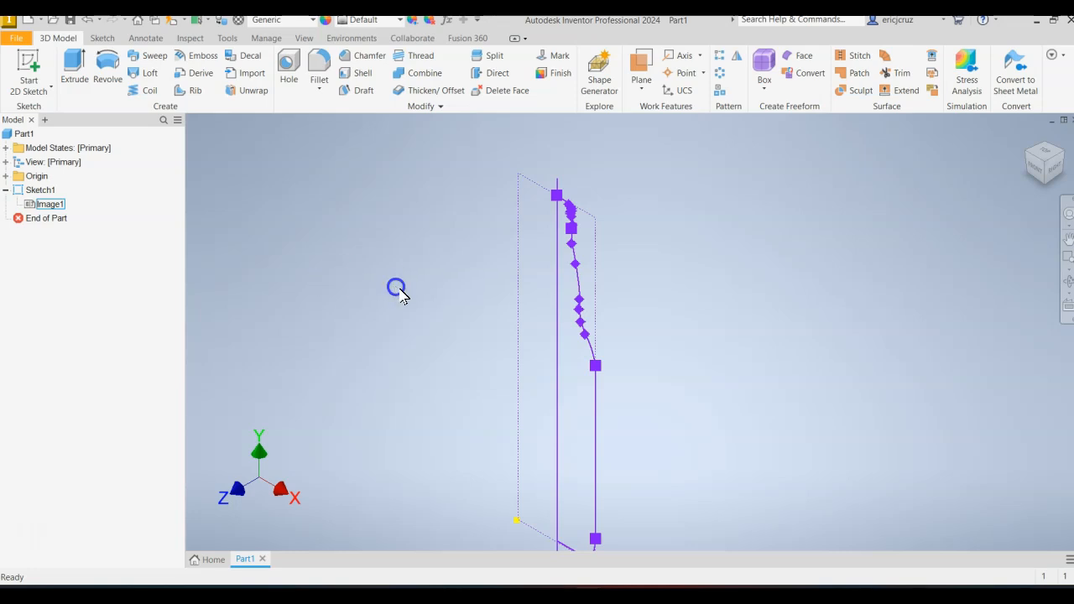
{"action": "left_click", "coordinate": [1034, 166]}
{"action": "scroll", "coordinate": [626, 304], "scroll_direction": "up", "scroll_amount": 5}
{"action": "scroll", "coordinate": [625, 304], "scroll_direction": "up", "scroll_amount": 2}
{"action": "scroll", "coordinate": [708, 293], "scroll_direction": "down", "scroll_amount": 2}
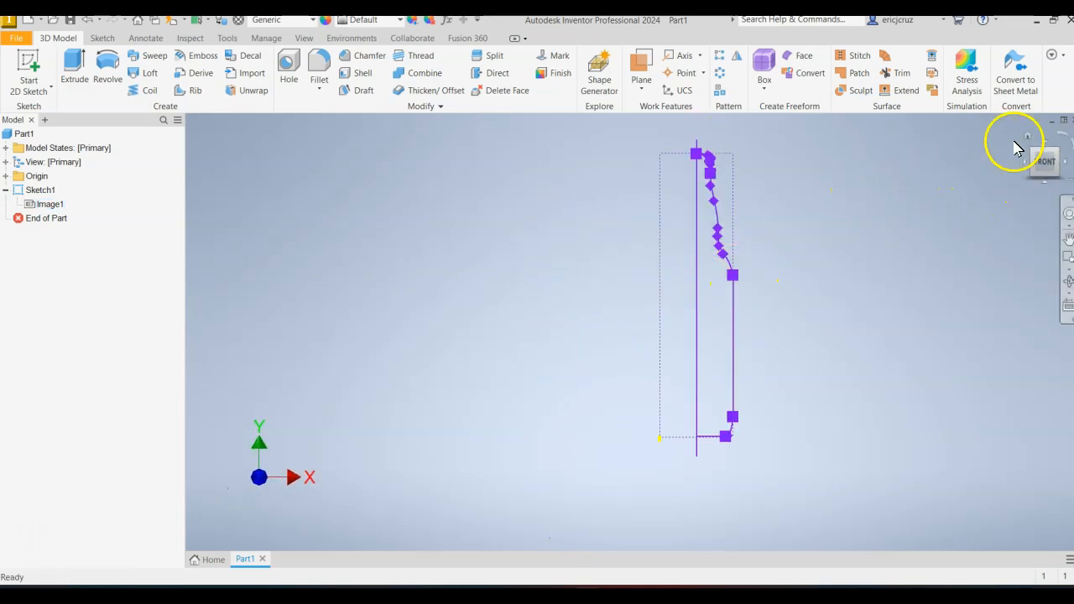
{"action": "left_click", "coordinate": [1030, 143]}
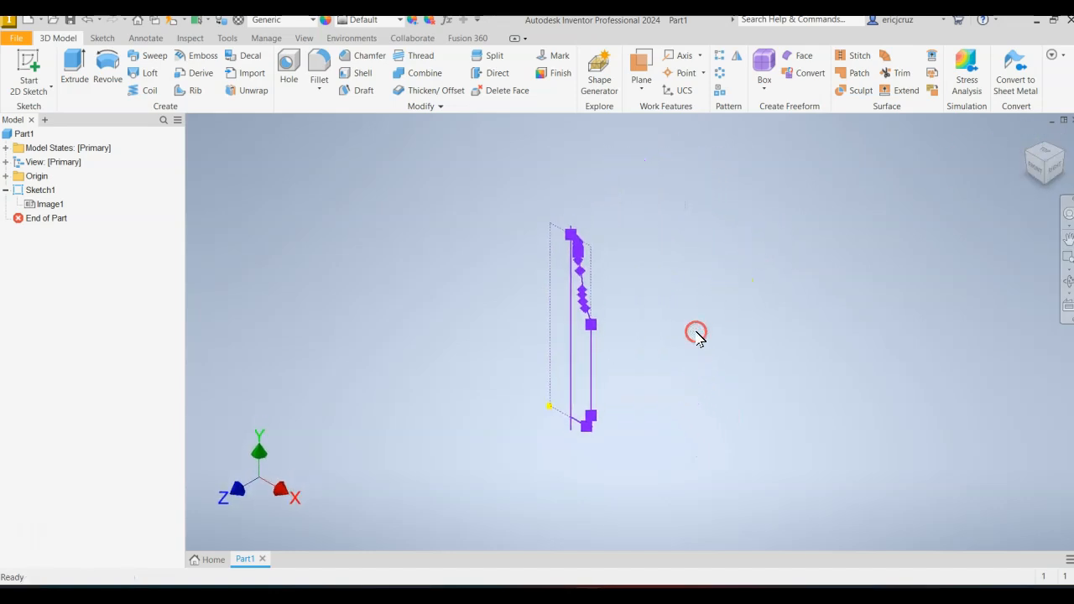
{"action": "middle_click_drag", "start_coordinate": [659, 345], "coordinate": [659, 368]}
Revolve the closed half-bottle profile a full 360 degrees about the vertical centre line as a new solid.
{"action": "left_click", "coordinate": [111, 78]}
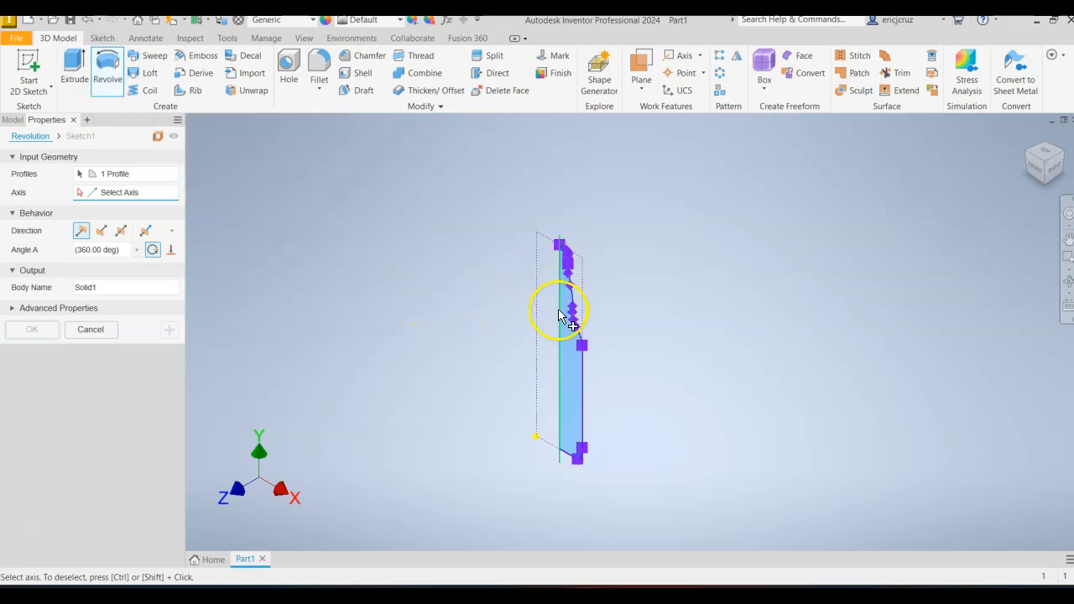
{"action": "scroll", "coordinate": [559, 322], "scroll_direction": "up", "scroll_amount": 2}
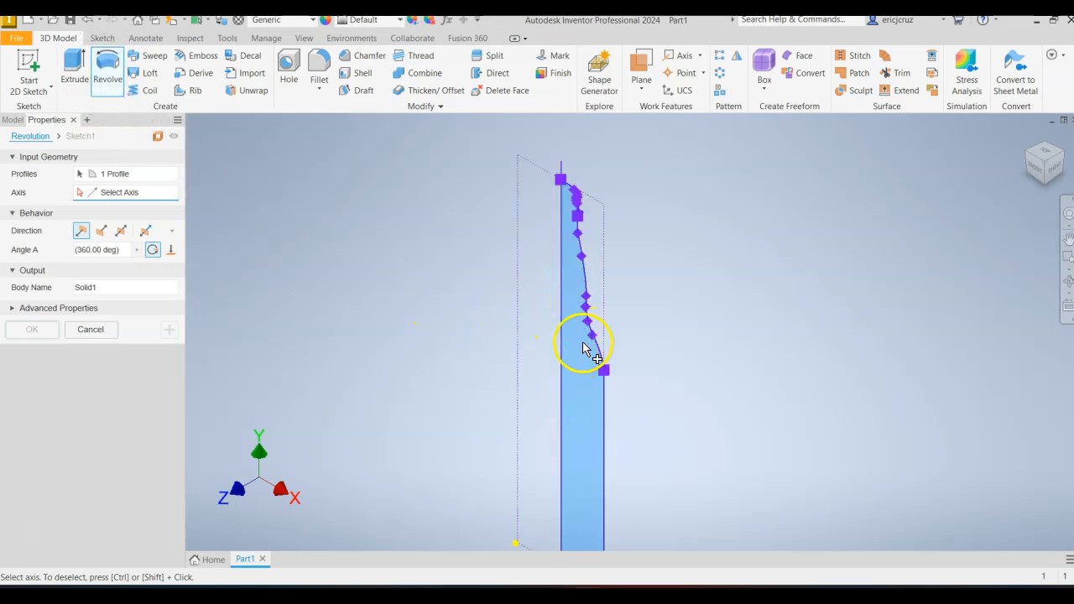
{"action": "left_click", "coordinate": [168, 174]}
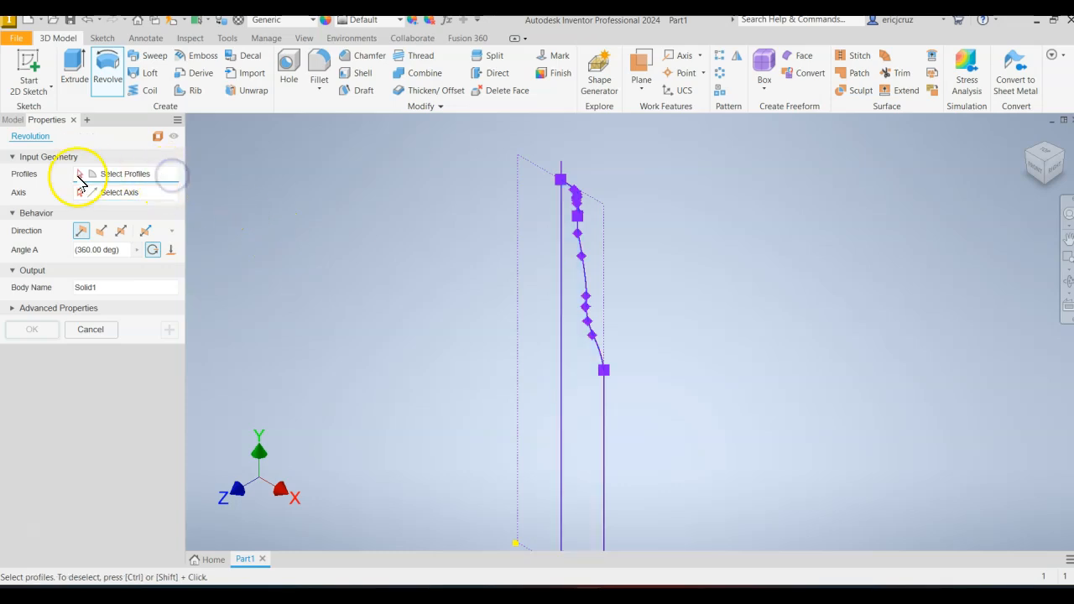
{"action": "scroll", "coordinate": [360, 305], "scroll_direction": "down", "scroll_amount": 2}
{"action": "left_click", "coordinate": [145, 180]}
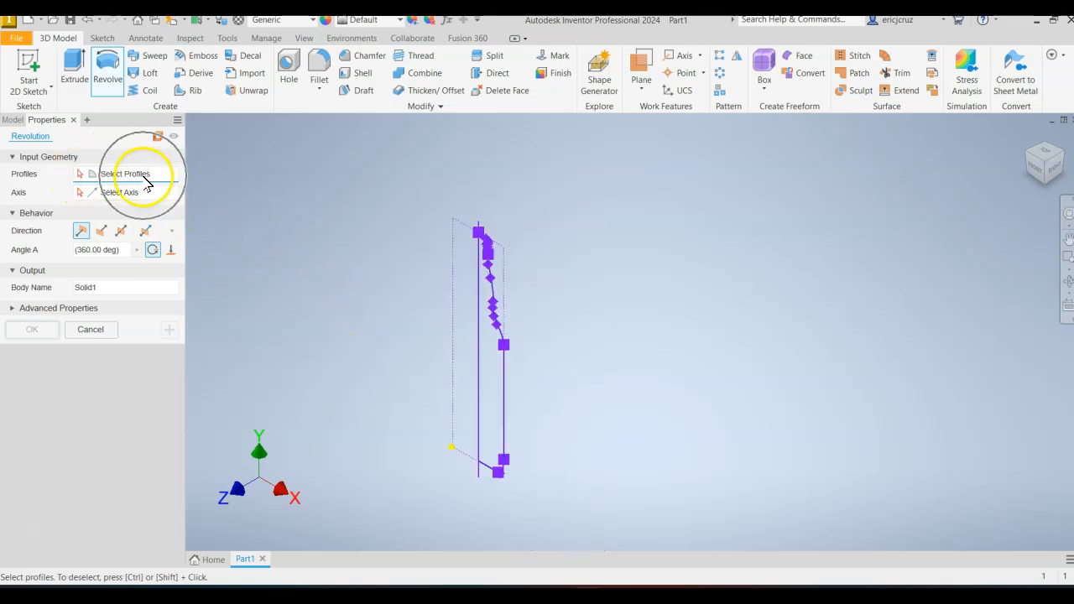
{"action": "left_click", "coordinate": [487, 353]}
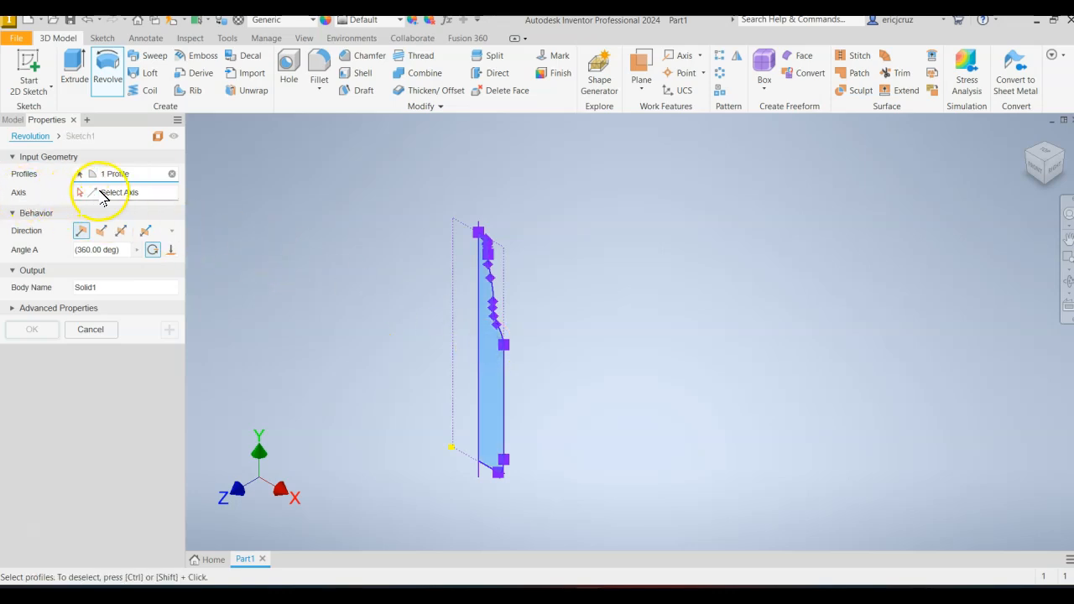
{"action": "left_click", "coordinate": [129, 193]}
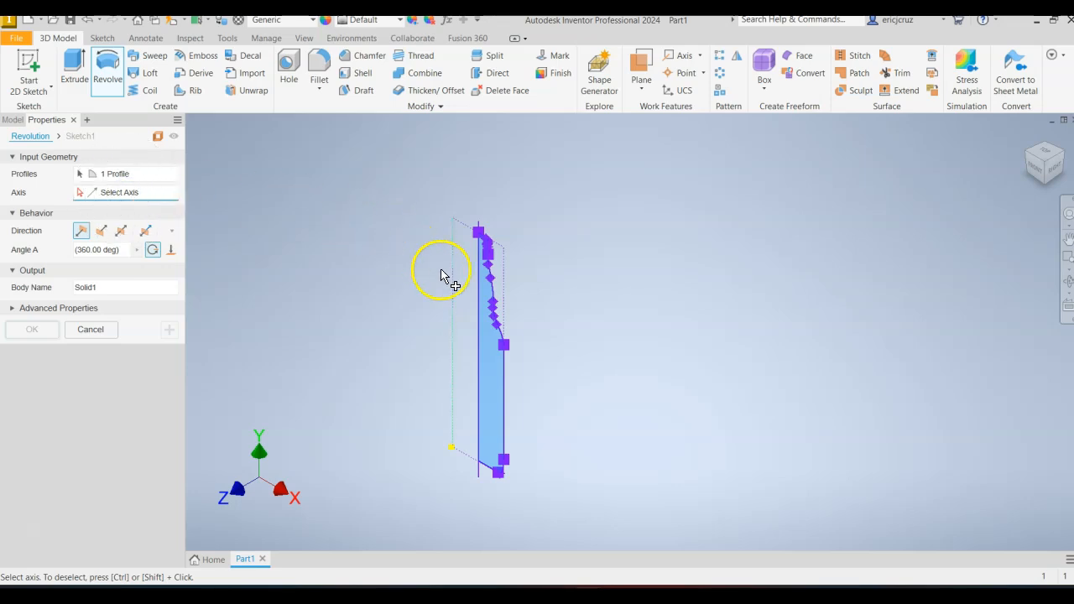
{"action": "left_click", "coordinate": [478, 296]}
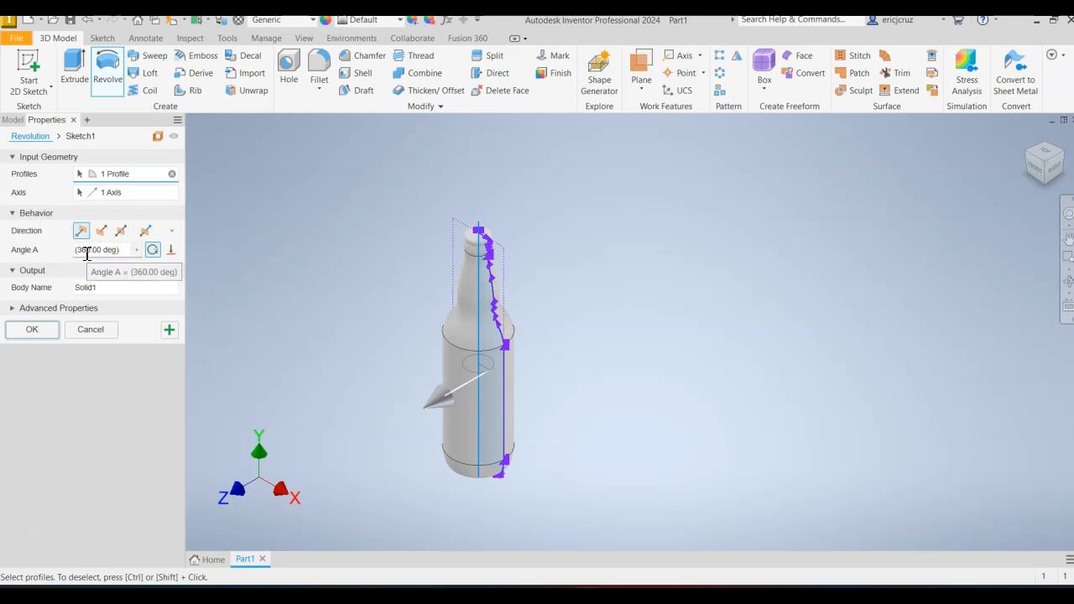
{"action": "left_click", "coordinate": [31, 331]}
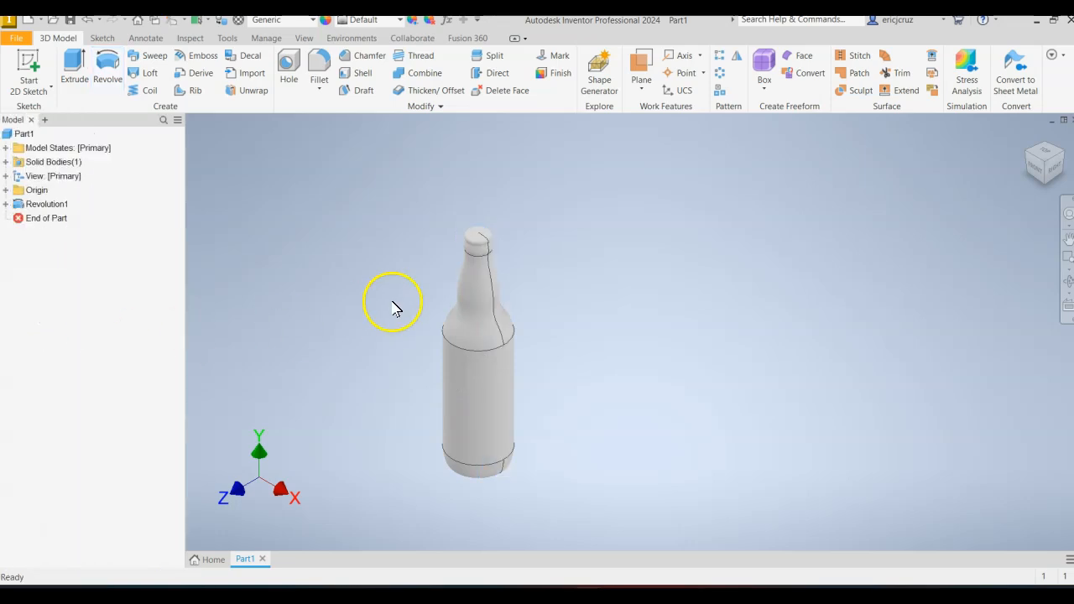
Examine the revolved bottle's rounded mouth up close from the front and in the isometric home view.
{"action": "middle_click_drag", "start_coordinate": [394, 300], "coordinate": [378, 308]}
{"action": "scroll", "coordinate": [475, 217], "scroll_direction": "down", "scroll_amount": 3}
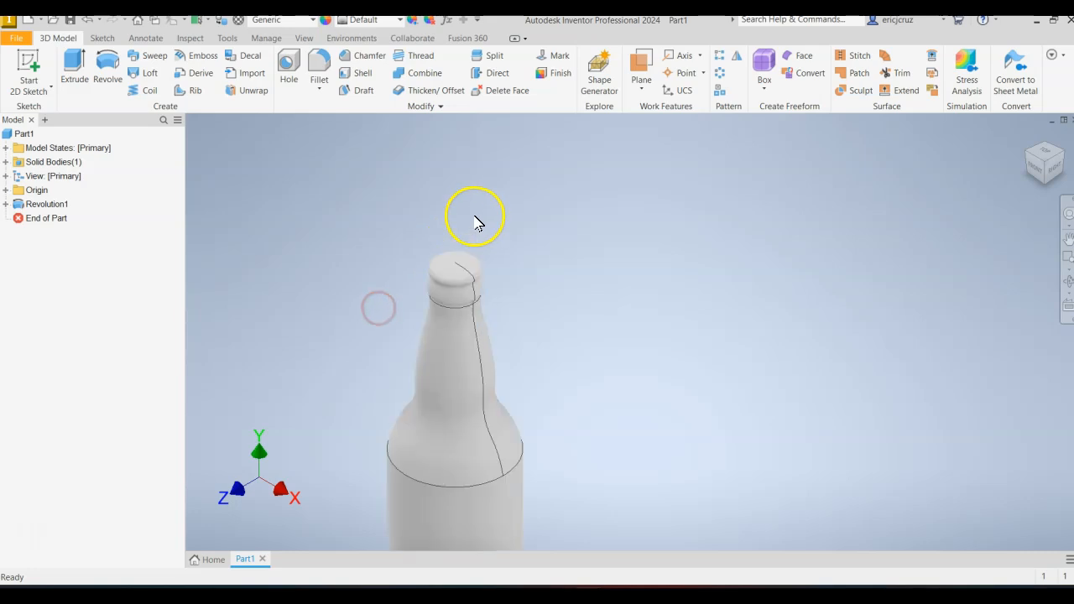
{"action": "middle_click_drag", "start_coordinate": [485, 249], "coordinate": [534, 237]}
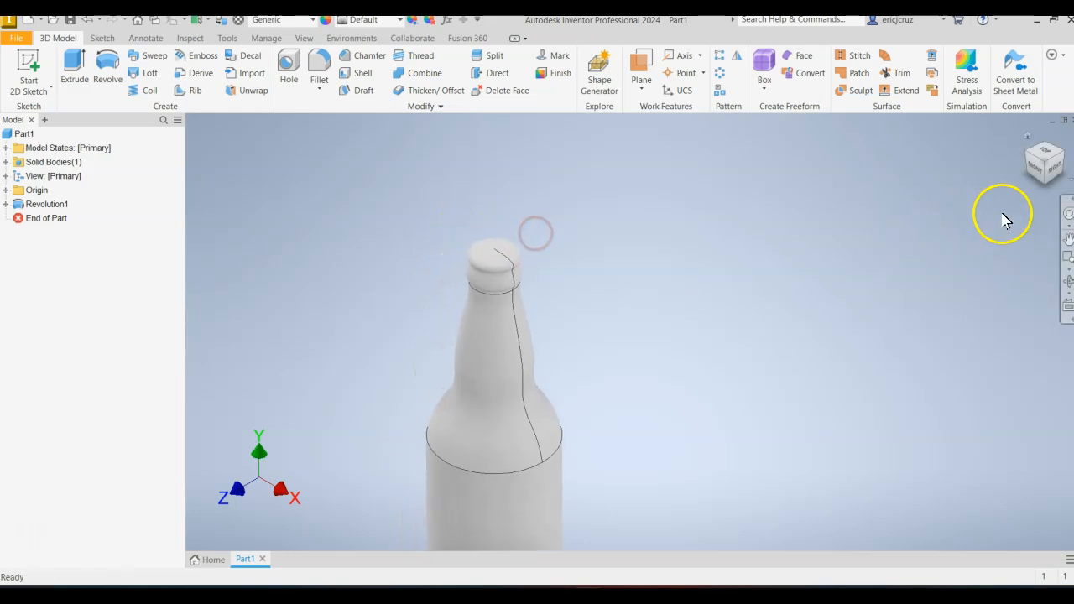
{"action": "left_click", "coordinate": [1034, 175]}
{"action": "scroll", "coordinate": [630, 267], "scroll_direction": "down", "scroll_amount": 5}
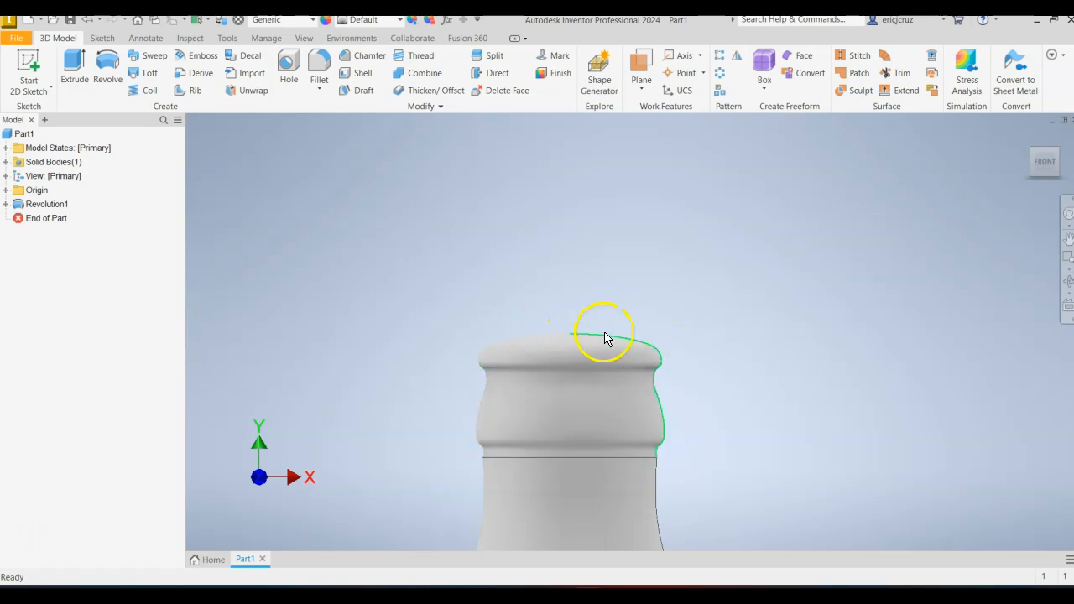
{"action": "scroll", "coordinate": [704, 365], "scroll_direction": "up", "scroll_amount": 5}
{"action": "middle_click_drag", "start_coordinate": [747, 400], "coordinate": [534, 153]}
{"action": "middle_click_drag", "start_coordinate": [547, 475], "coordinate": [607, 482]}
{"action": "middle_click_drag", "start_coordinate": [624, 232], "coordinate": [661, 459]}
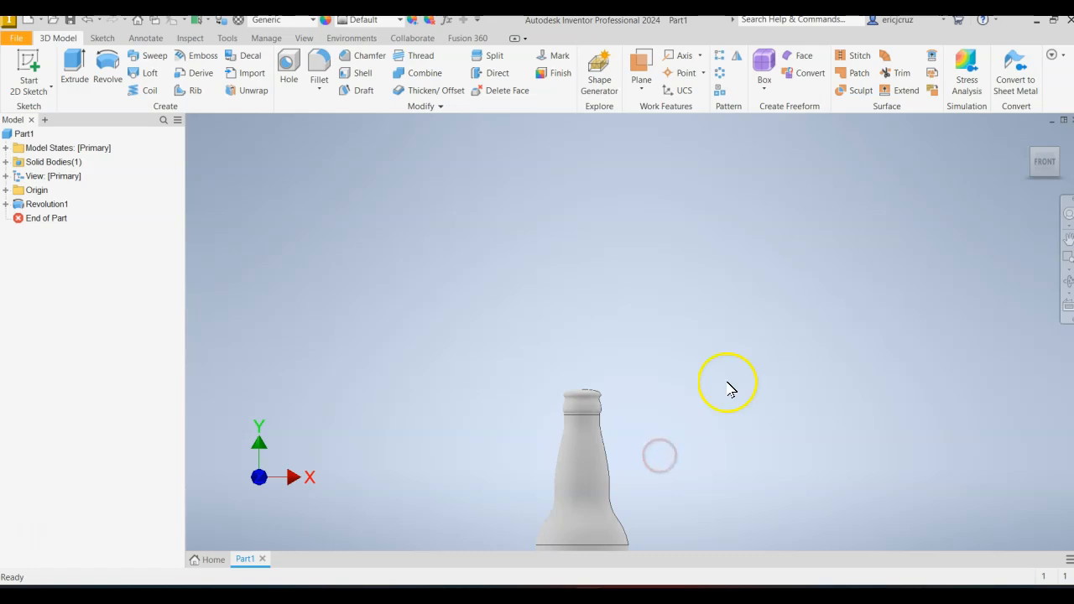
{"action": "left_click", "coordinate": [1028, 136]}
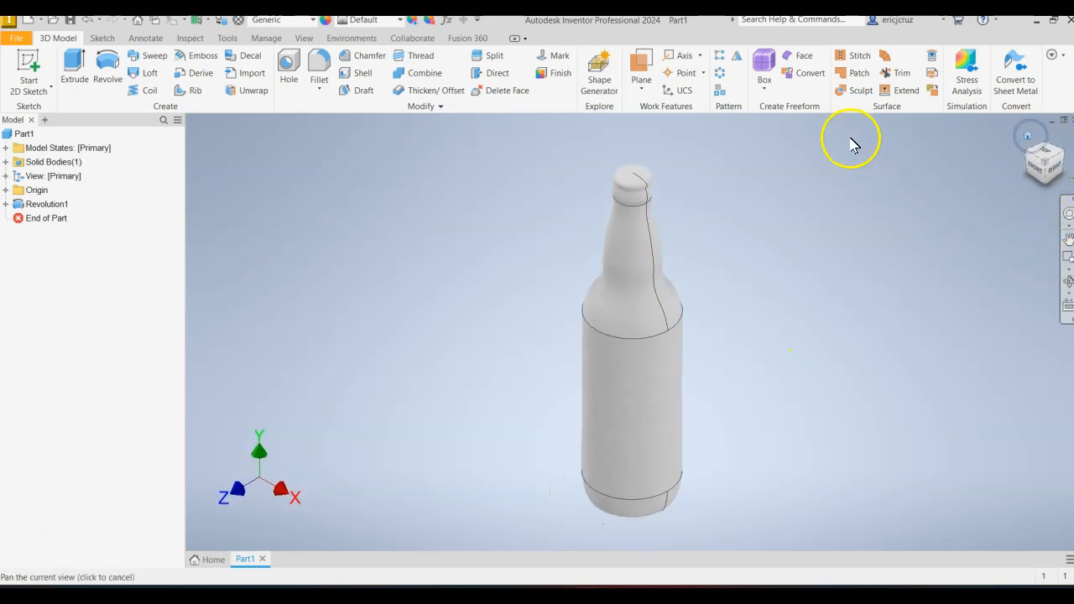
{"action": "scroll", "coordinate": [621, 124], "scroll_direction": "down", "scroll_amount": 3}
{"action": "scroll", "coordinate": [626, 163], "scroll_direction": "down", "scroll_amount": 3}
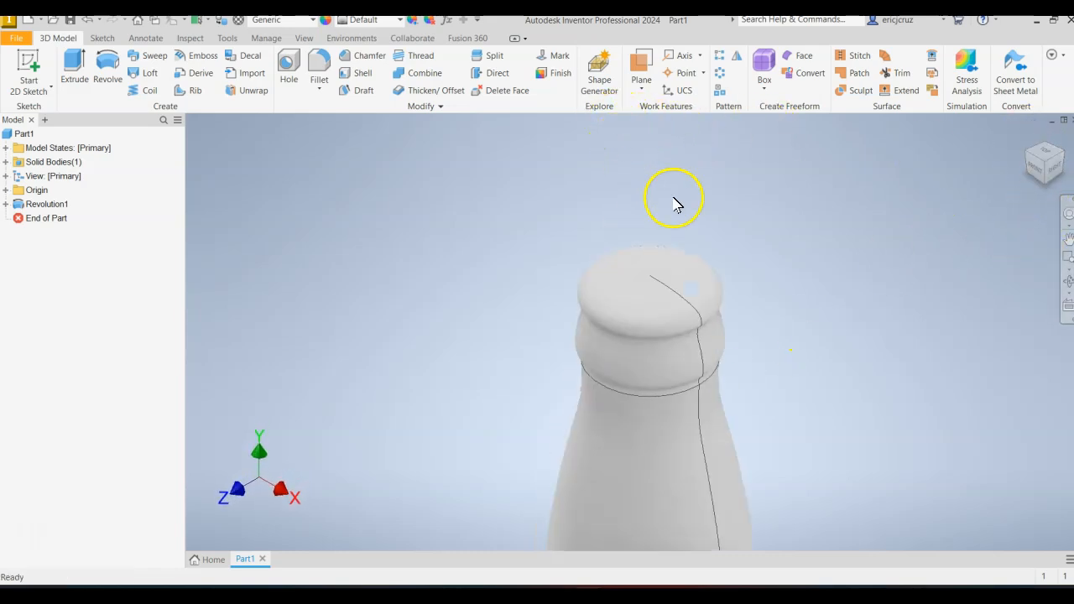
{"action": "left_click", "coordinate": [7, 204]}
{"action": "left_click", "coordinate": [48, 218]}
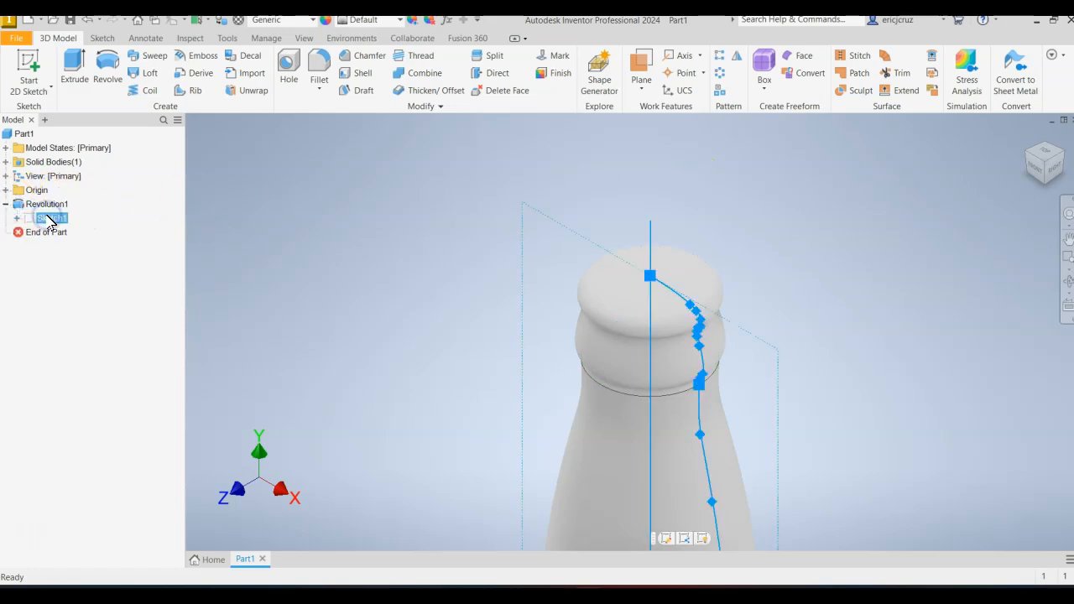
{"action": "left_click", "coordinate": [93, 216]}
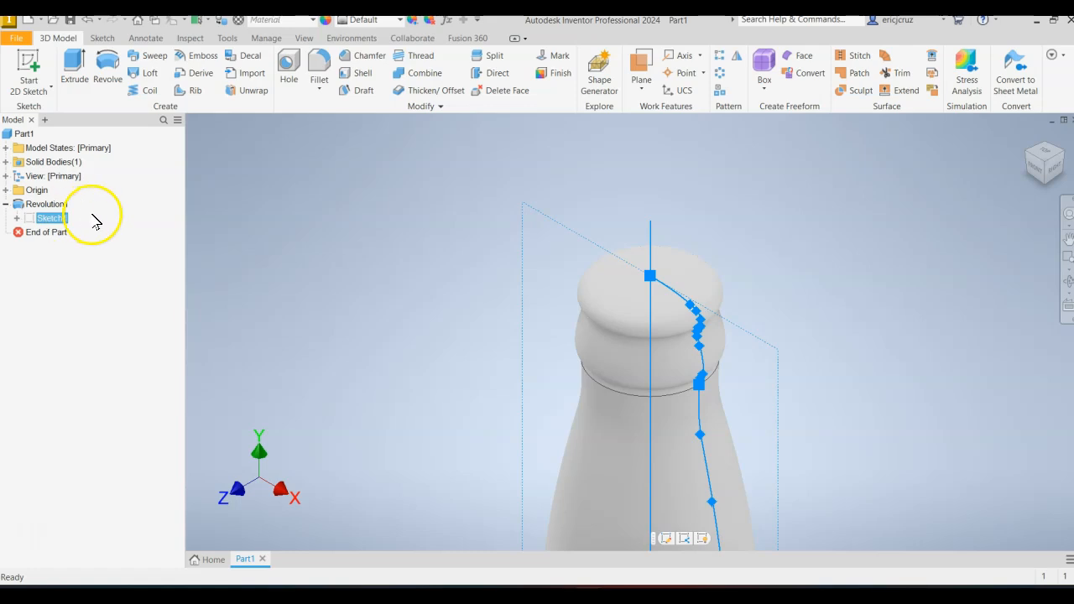
{"action": "left_click", "coordinate": [266, 236]}
Start a new sketch on the origin's XY Plane.
{"action": "left_click", "coordinate": [5, 176]}
{"action": "left_click", "coordinate": [6, 177]}
{"action": "left_click", "coordinate": [6, 191]}
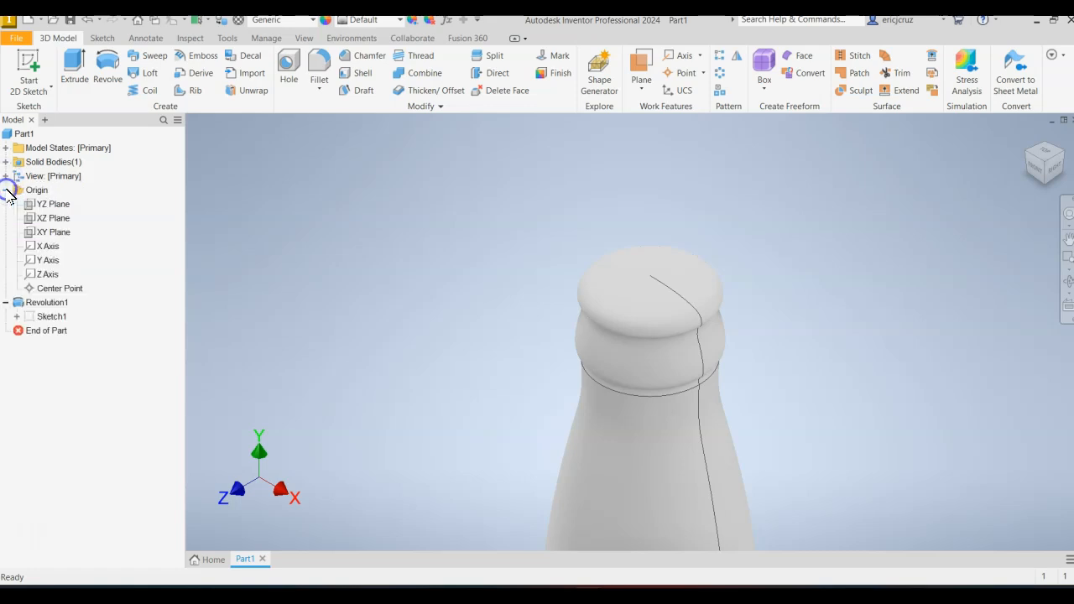
{"action": "left_click", "coordinate": [51, 206]}
{"action": "left_click", "coordinate": [52, 218]}
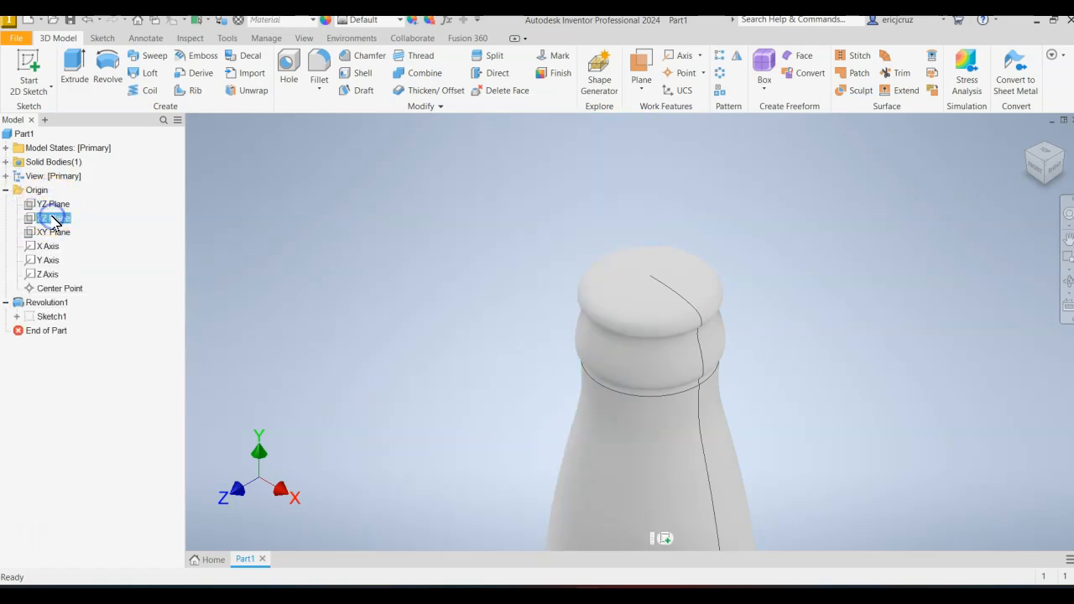
{"action": "left_click", "coordinate": [54, 231]}
{"action": "left_click", "coordinate": [21, 196]}
{"action": "left_click", "coordinate": [7, 190]}
{"action": "left_click", "coordinate": [7, 191]}
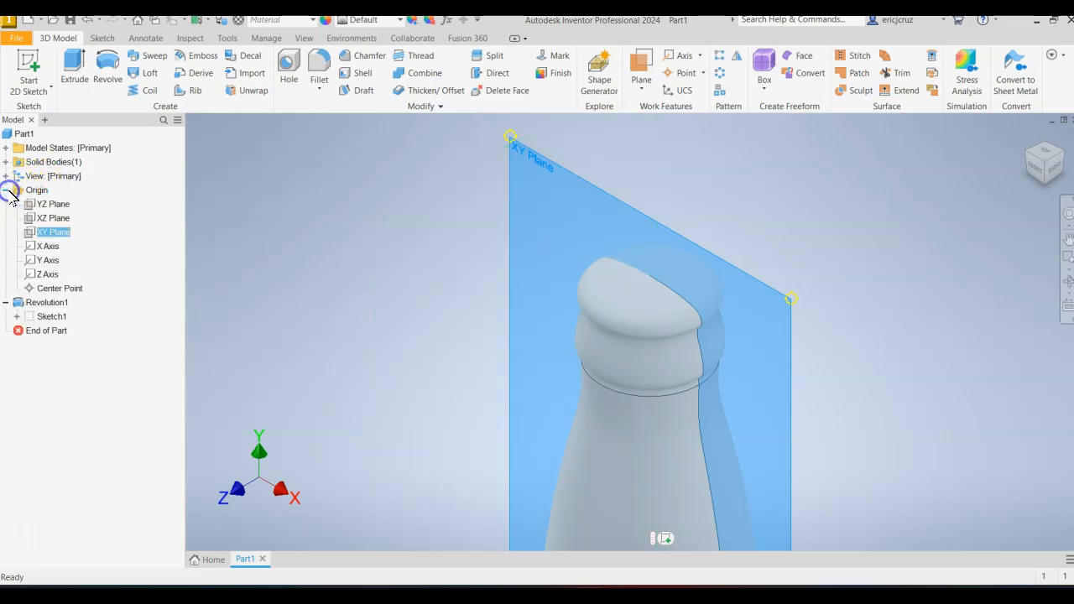
{"action": "left_click", "coordinate": [56, 232]}
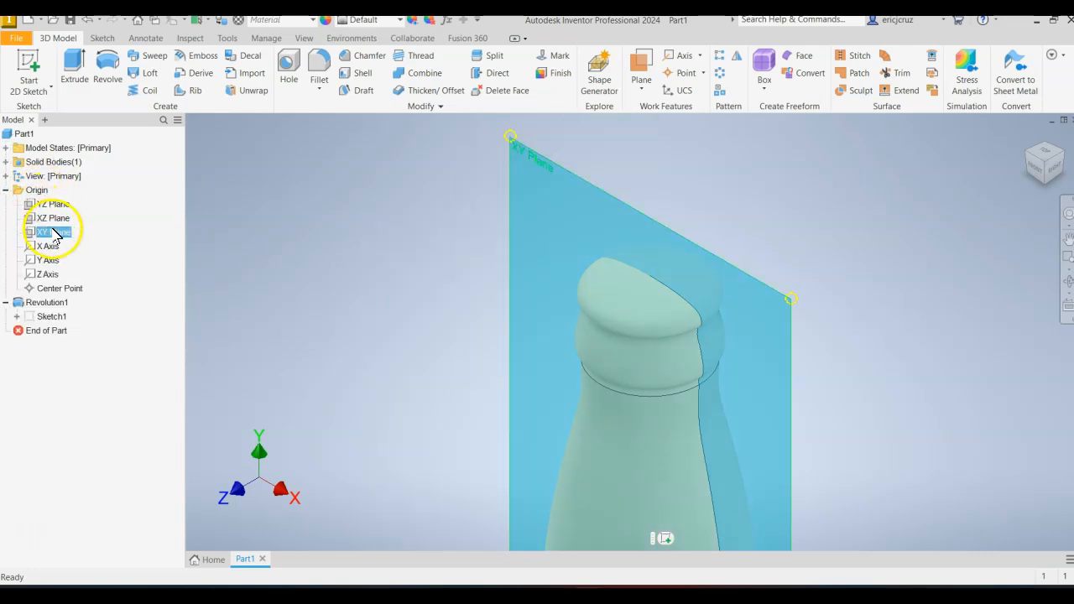
{"action": "right_click", "coordinate": [57, 234]}
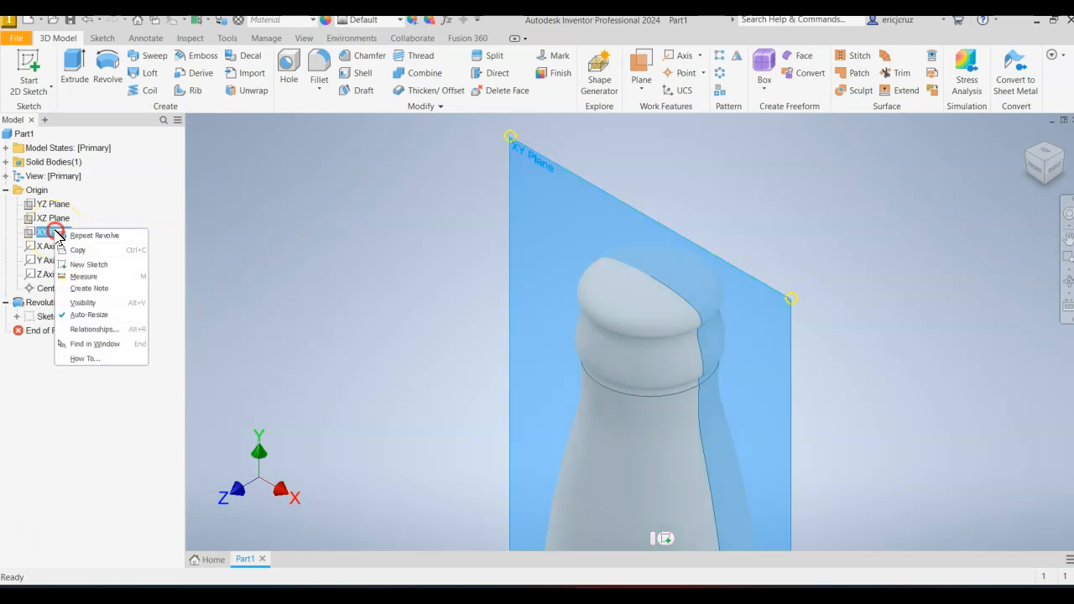
{"action": "left_click", "coordinate": [89, 264]}
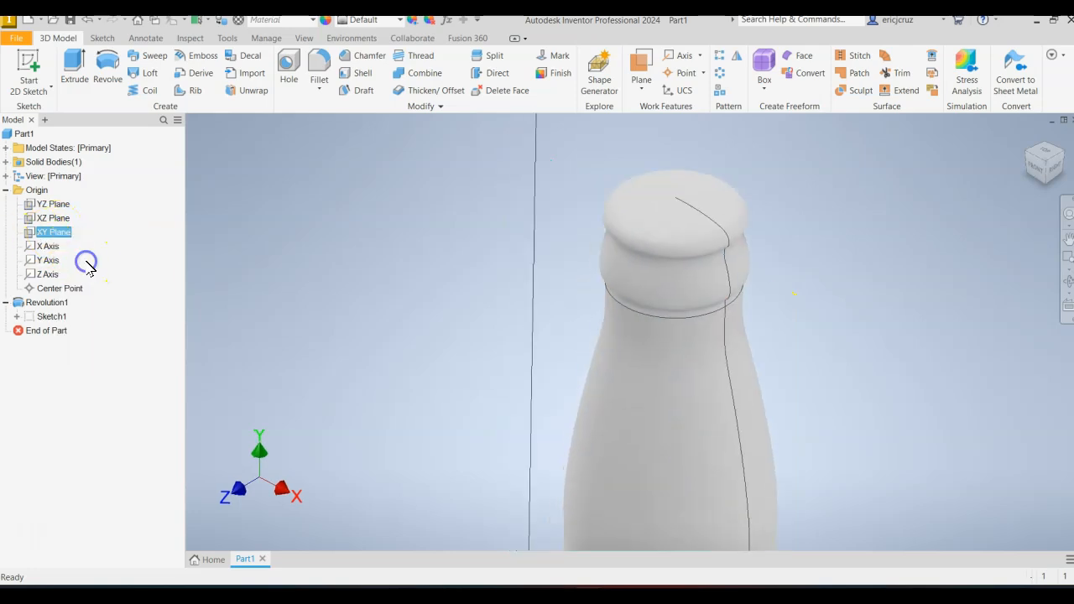
Sketch a rectangle wider than the bottle mouth with its lower edge slightly below the domed top, and finish the sketch.
{"action": "left_click", "coordinate": [1055, 174]}
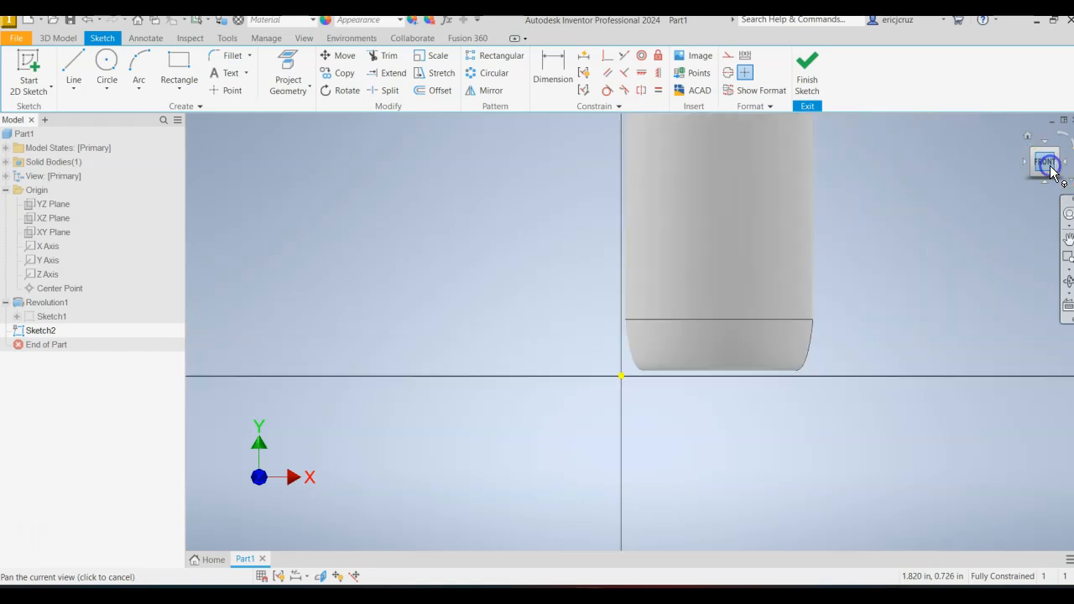
{"action": "scroll", "coordinate": [621, 243], "scroll_direction": "up", "scroll_amount": 5}
{"action": "scroll", "coordinate": [667, 295], "scroll_direction": "up", "scroll_amount": 3}
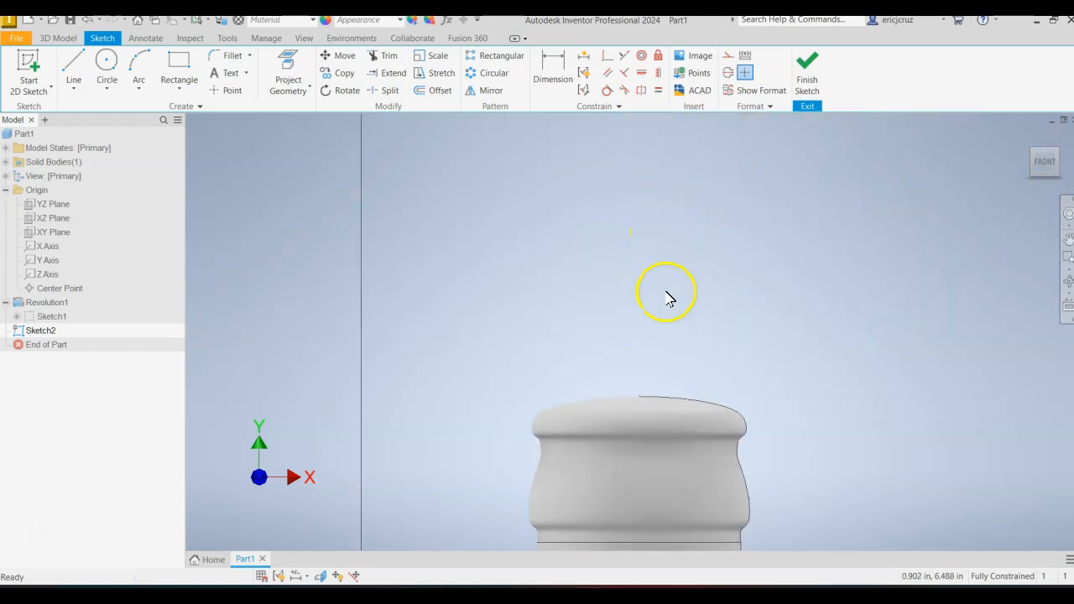
{"action": "mouse_move", "coordinate": [688, 393]}
{"action": "middle_mouse_down"}
{"action": "mouse_move", "coordinate": [677, 328]}
{"action": "mouse_move", "coordinate": [648, 288]}
{"action": "middle_mouse_up"}
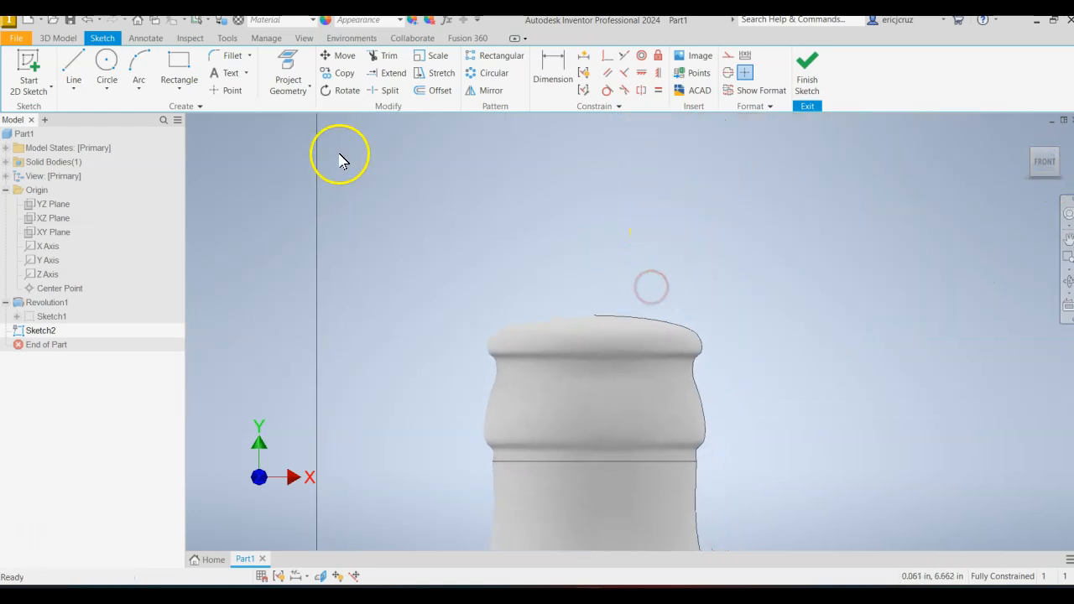
{"action": "left_click", "coordinate": [187, 66]}
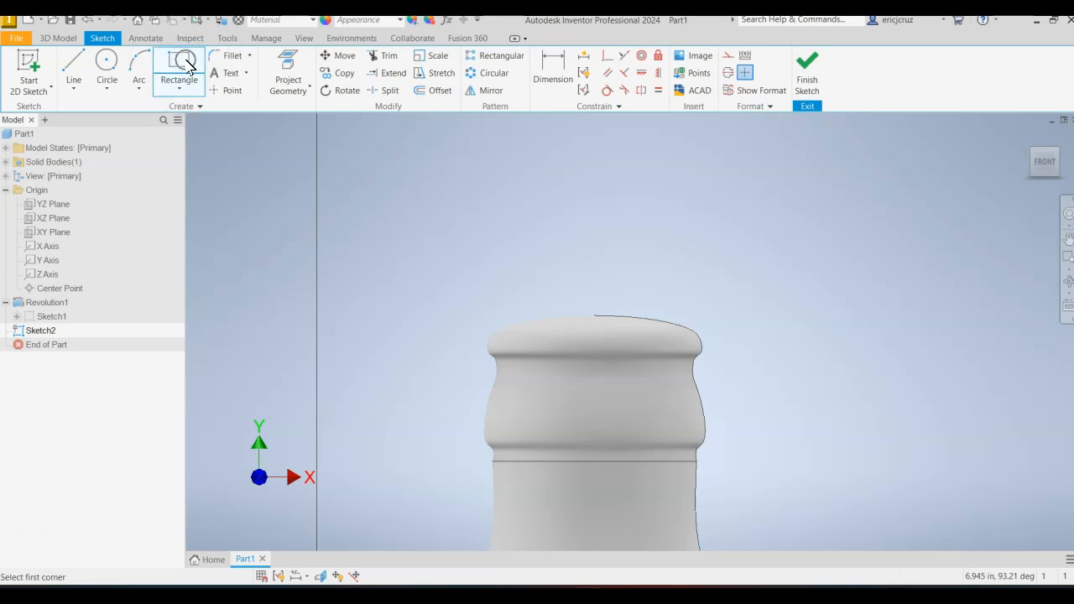
{"action": "left_click", "coordinate": [392, 177]}
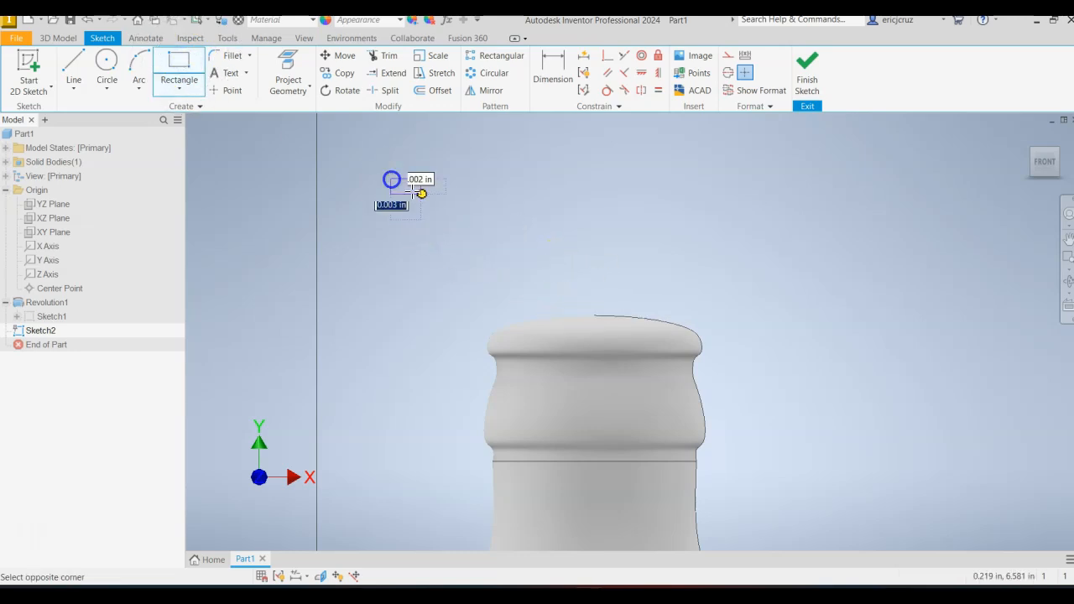
{"action": "left_click", "coordinate": [808, 324]}
{"action": "scroll", "coordinate": [621, 321], "scroll_direction": "up", "scroll_amount": 3}
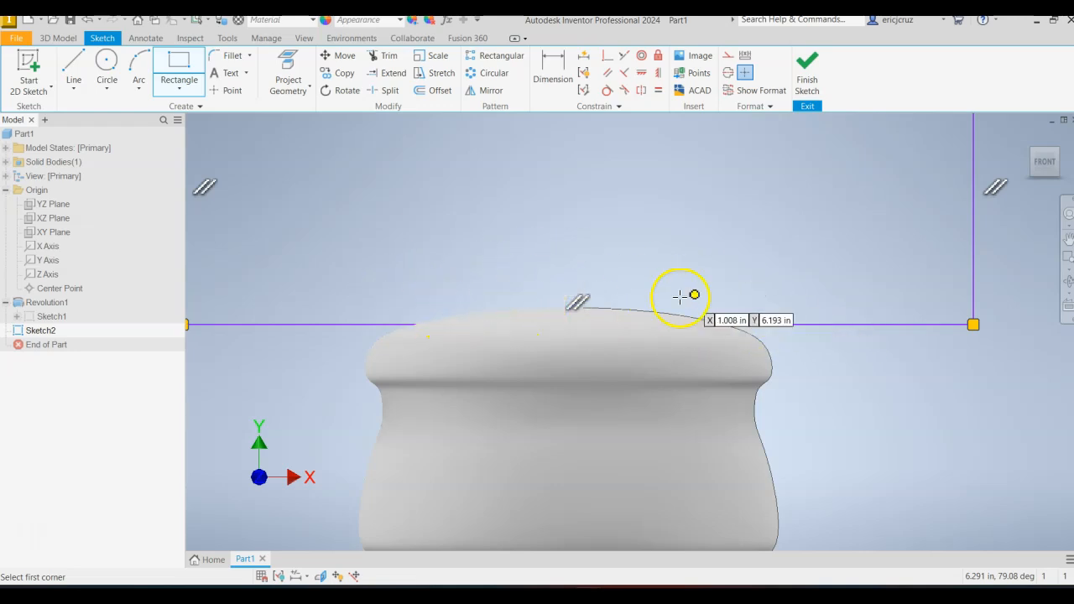
{"action": "left_click", "coordinate": [814, 88]}
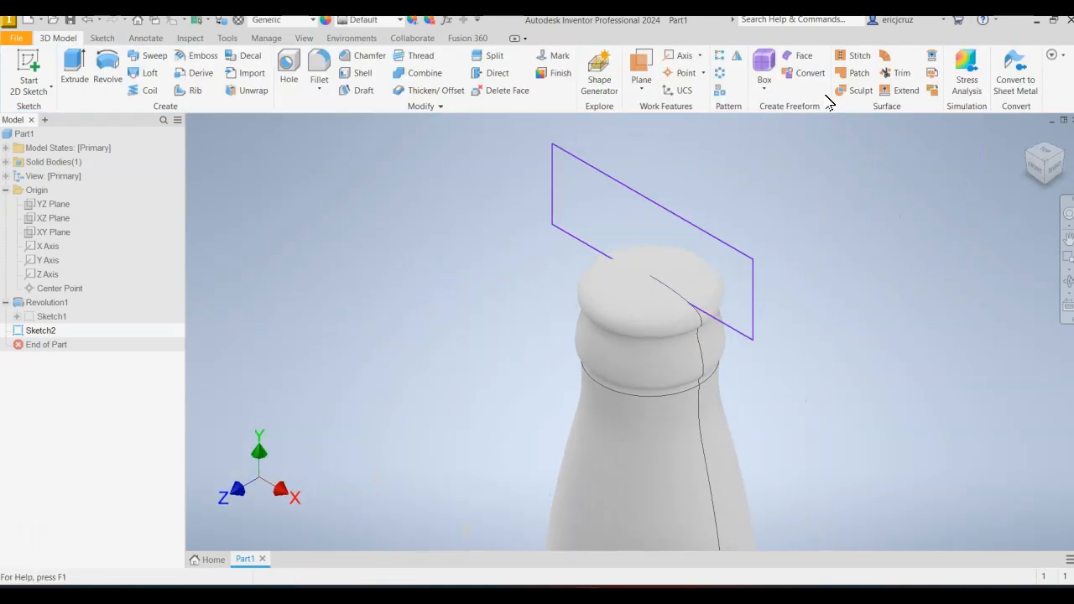
Extrude the rectangle as a symmetric, through-all cut to slice the domed bottle top flat.
{"action": "left_click", "coordinate": [74, 74]}
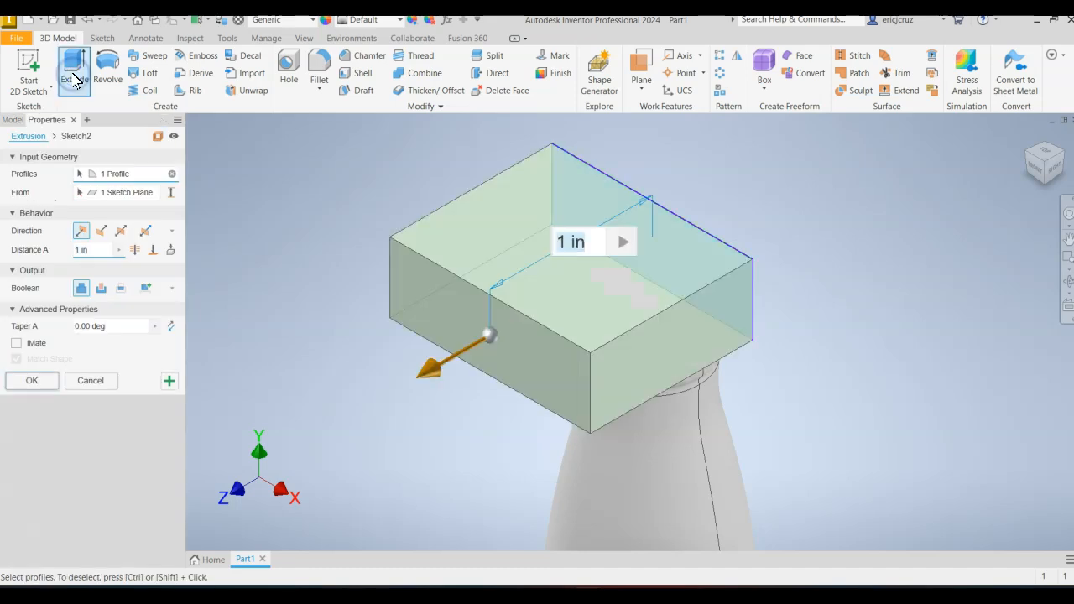
{"action": "left_click", "coordinate": [101, 290]}
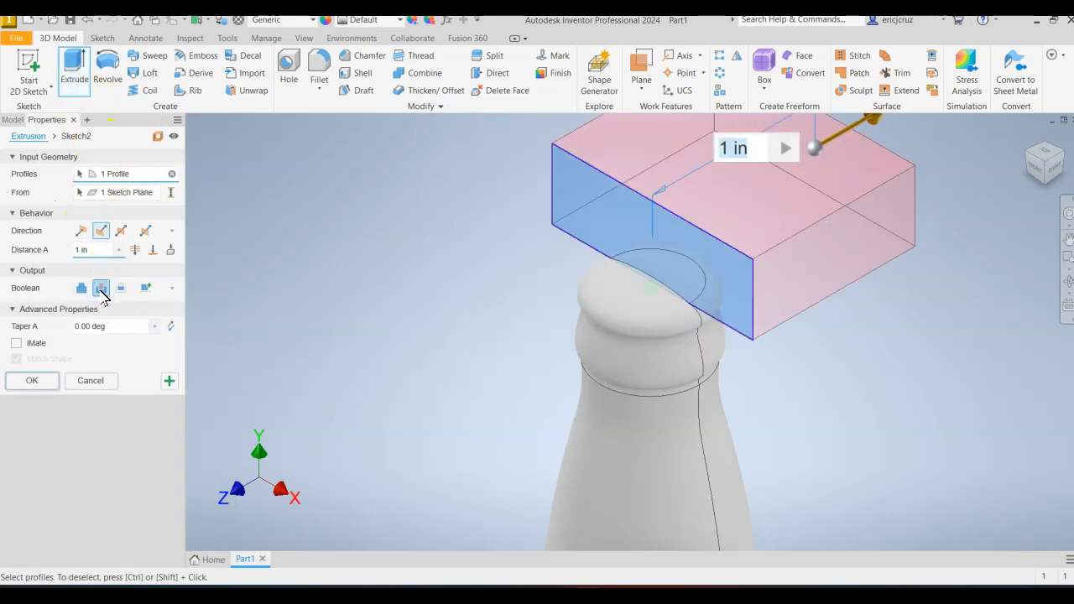
{"action": "left_click", "coordinate": [120, 232]}
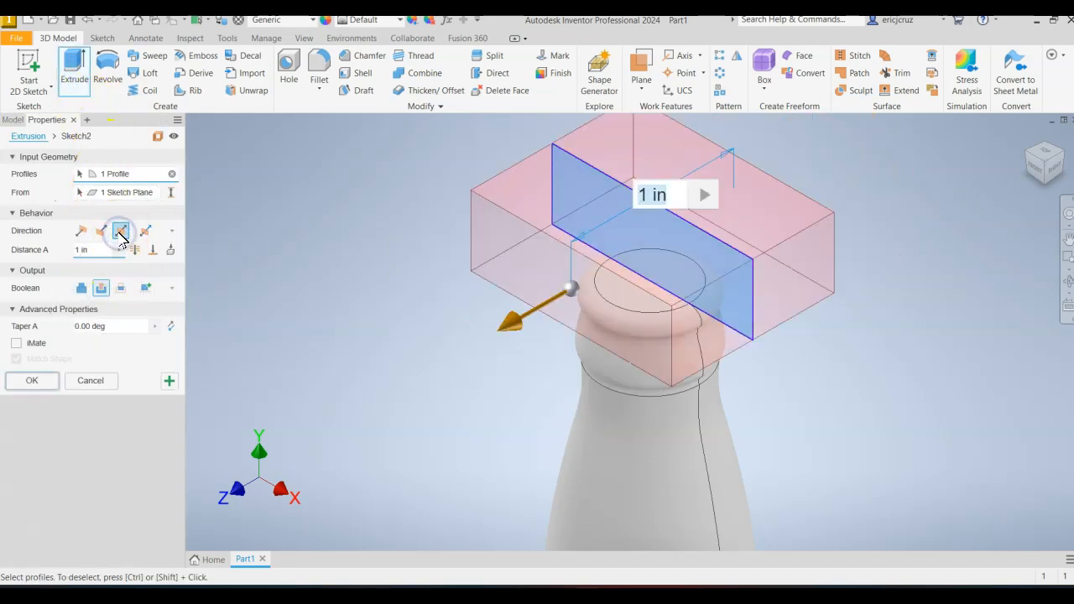
{"action": "left_click", "coordinate": [134, 250]}
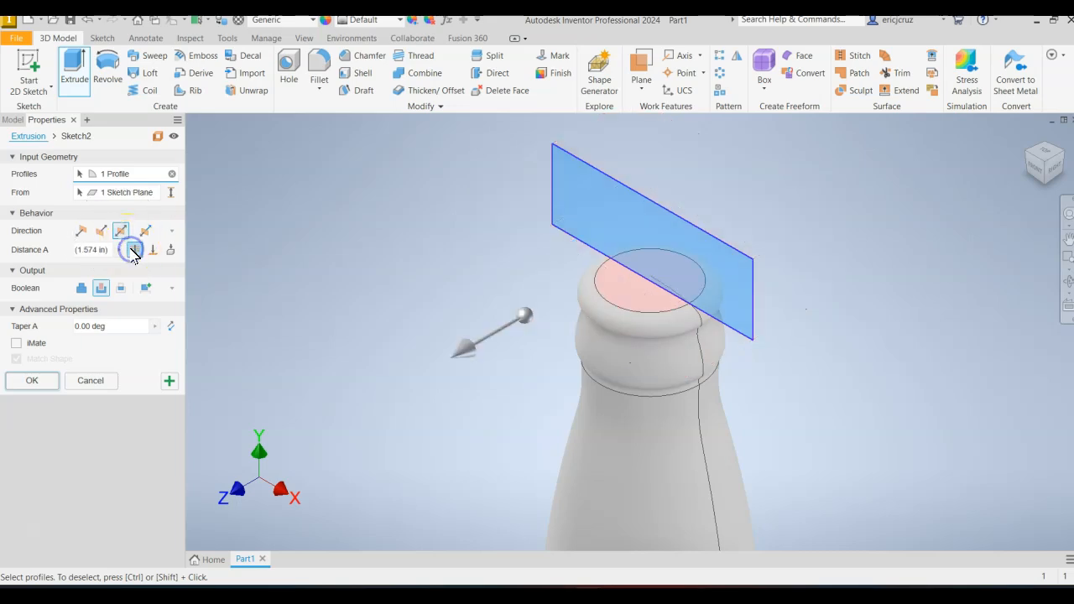
{"action": "left_click", "coordinate": [138, 252]}
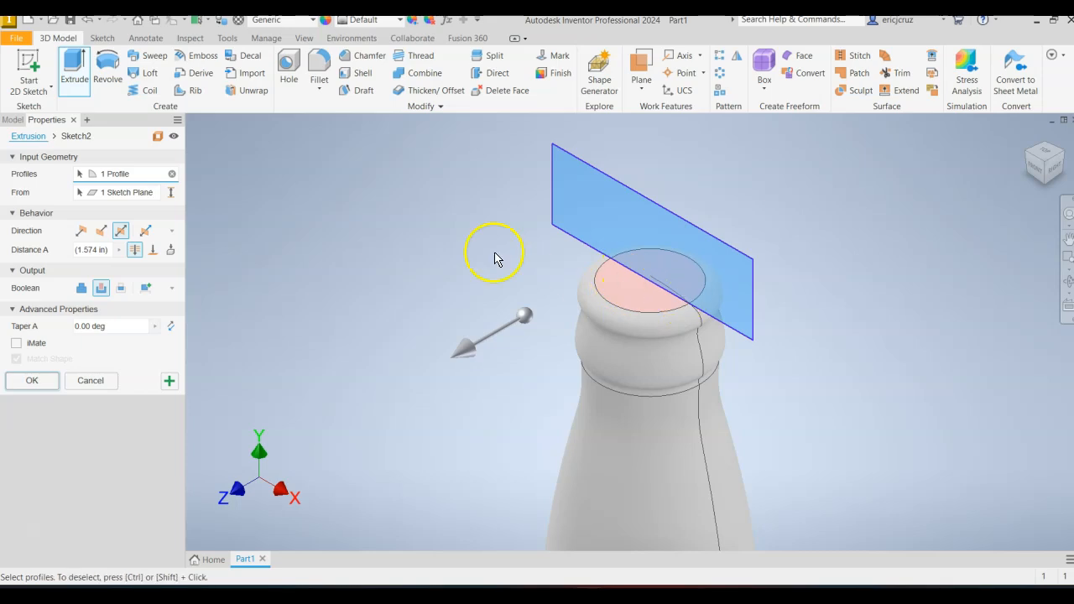
{"action": "left_click", "coordinate": [34, 383]}
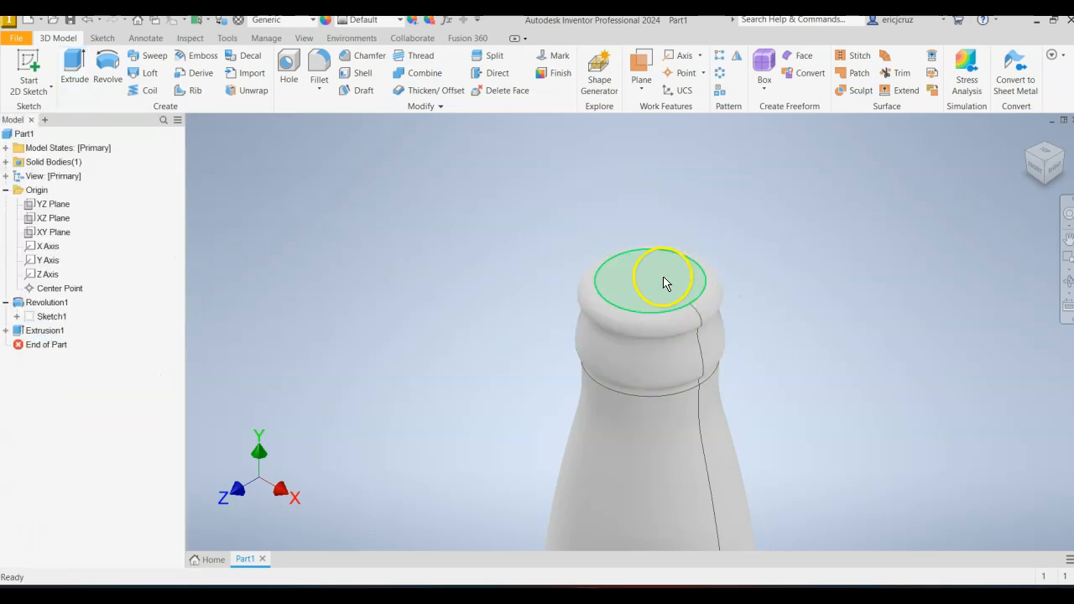
Start a Shell of the bottle and select the flat circular face at the mouth for removal.
{"action": "left_click", "coordinate": [1031, 137]}
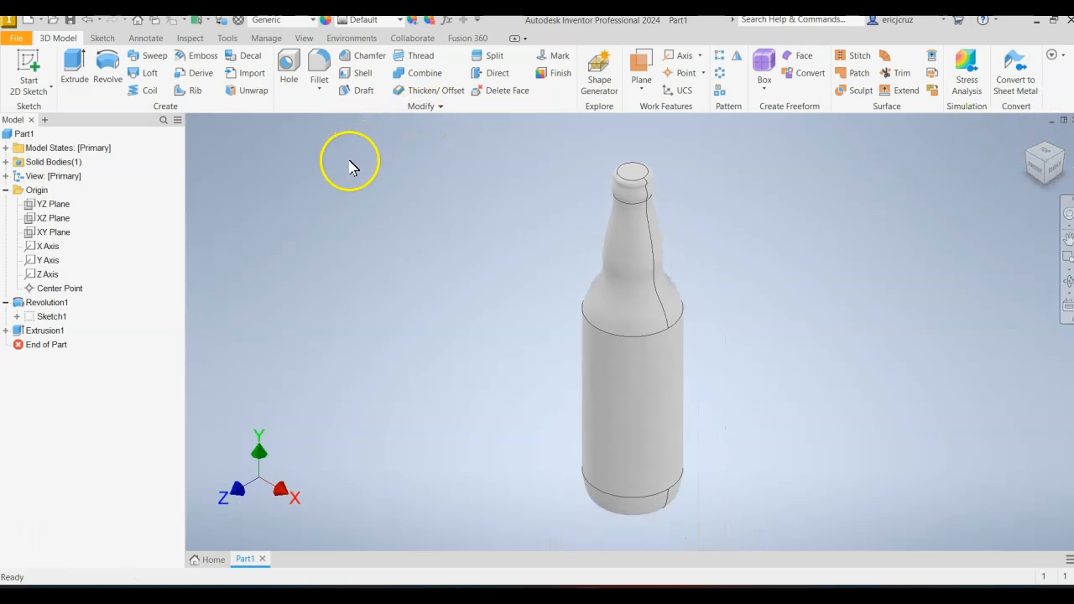
{"action": "left_click", "coordinate": [363, 76]}
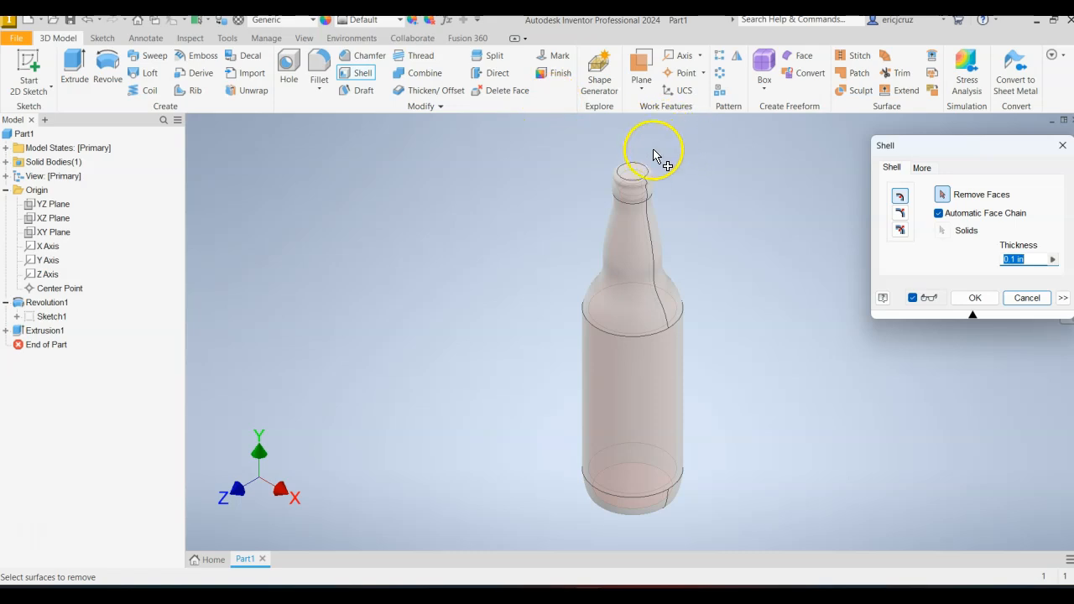
{"action": "left_click_drag", "start_coordinate": [924, 153], "coordinate": [329, 140]}
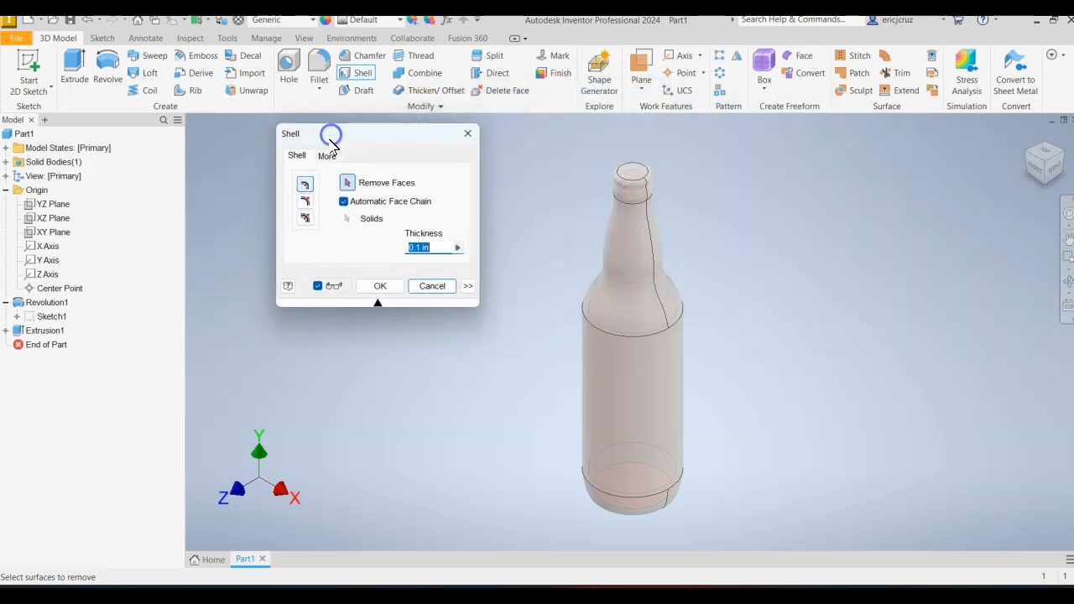
{"action": "scroll", "coordinate": [639, 175], "scroll_direction": "up", "scroll_amount": 5}
{"action": "left_click", "coordinate": [652, 168]}
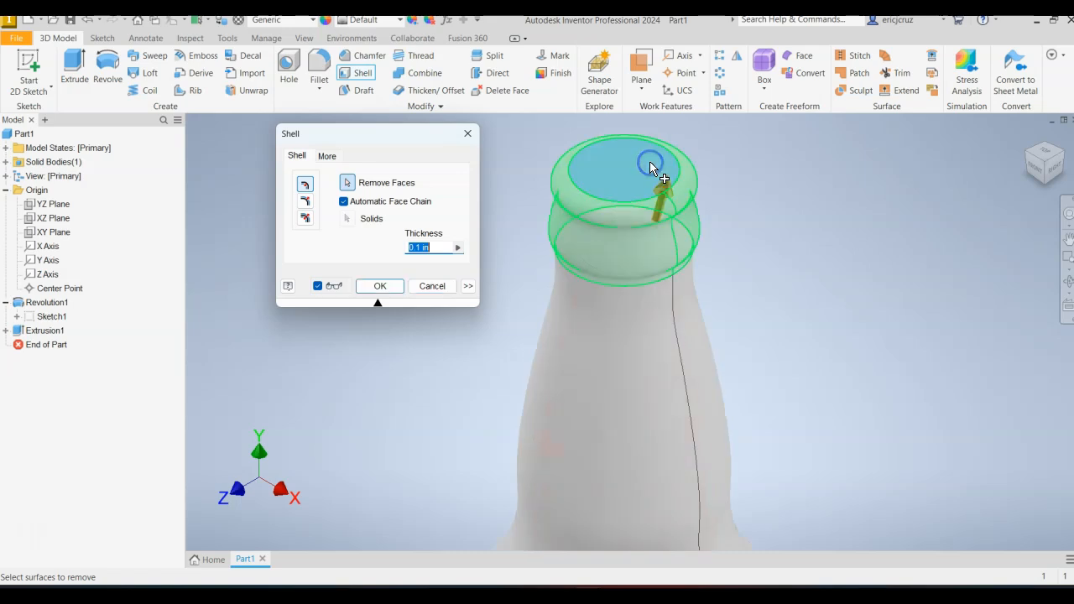
Set the shell thickness to 1 mm and pick the mouth's flat face again as the face to remove.
{"action": "left_click", "coordinate": [429, 249]}
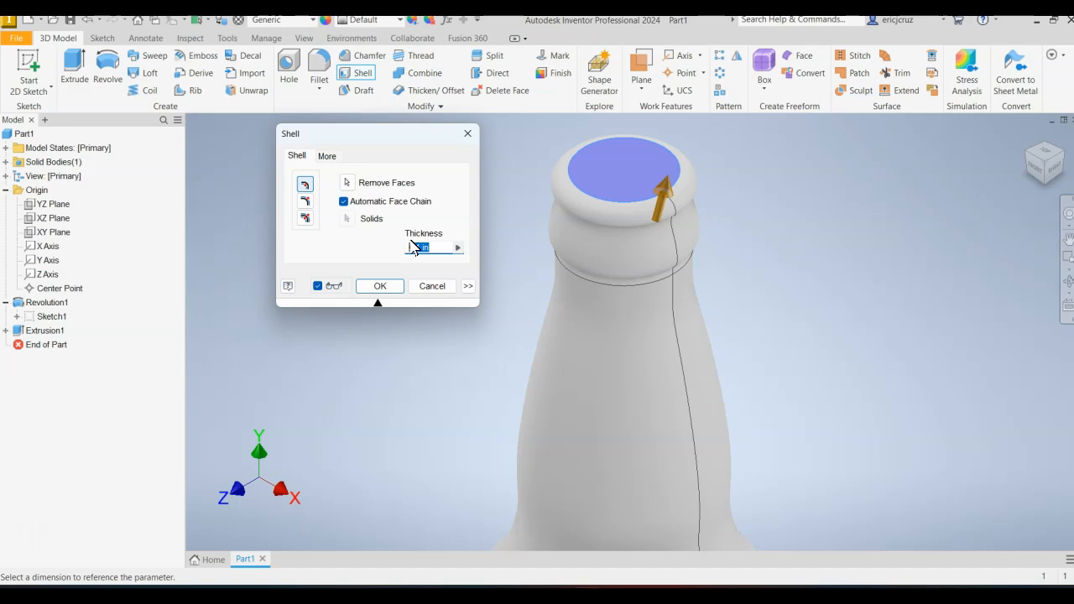
{"action": "key", "text": "Return"}
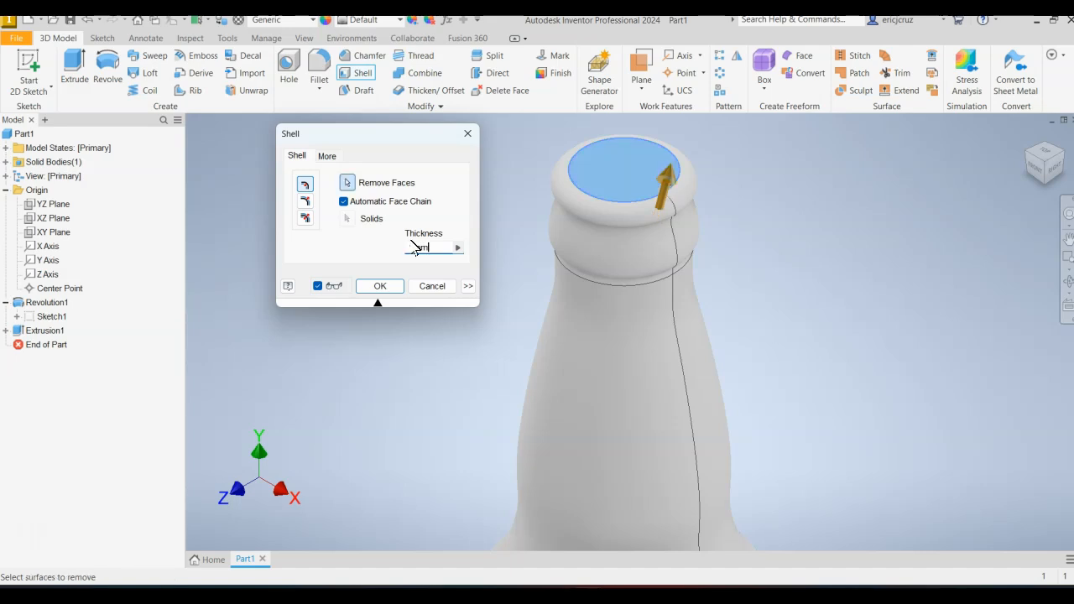
{"action": "left_click", "coordinate": [413, 249]}
{"action": "left_click", "coordinate": [435, 251]}
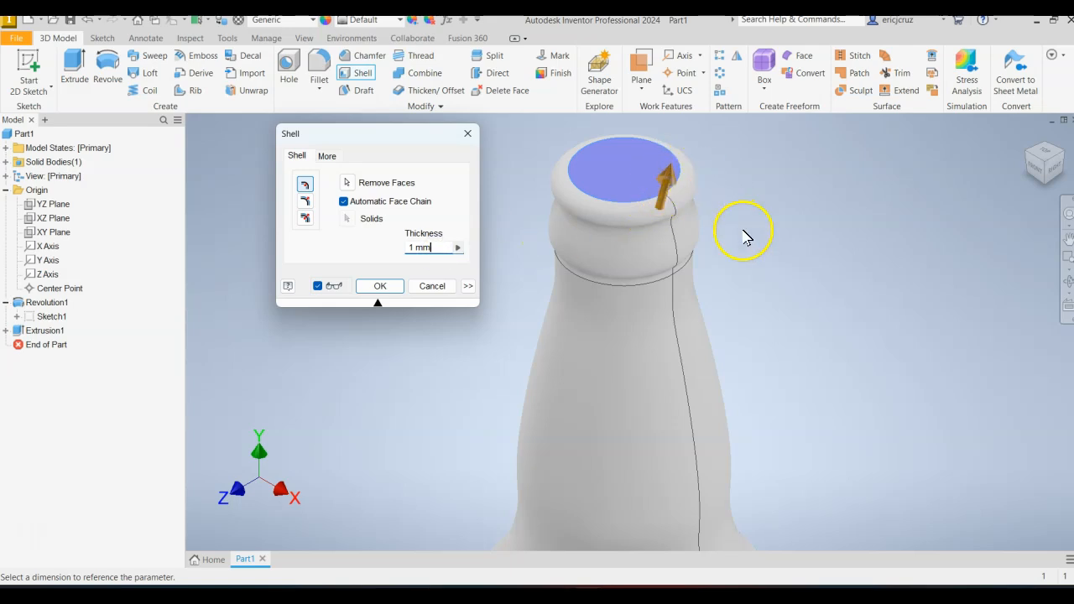
{"action": "scroll", "coordinate": [745, 238], "scroll_direction": "up", "scroll_amount": 4}
{"action": "scroll", "coordinate": [695, 180], "scroll_direction": "down", "scroll_amount": 2}
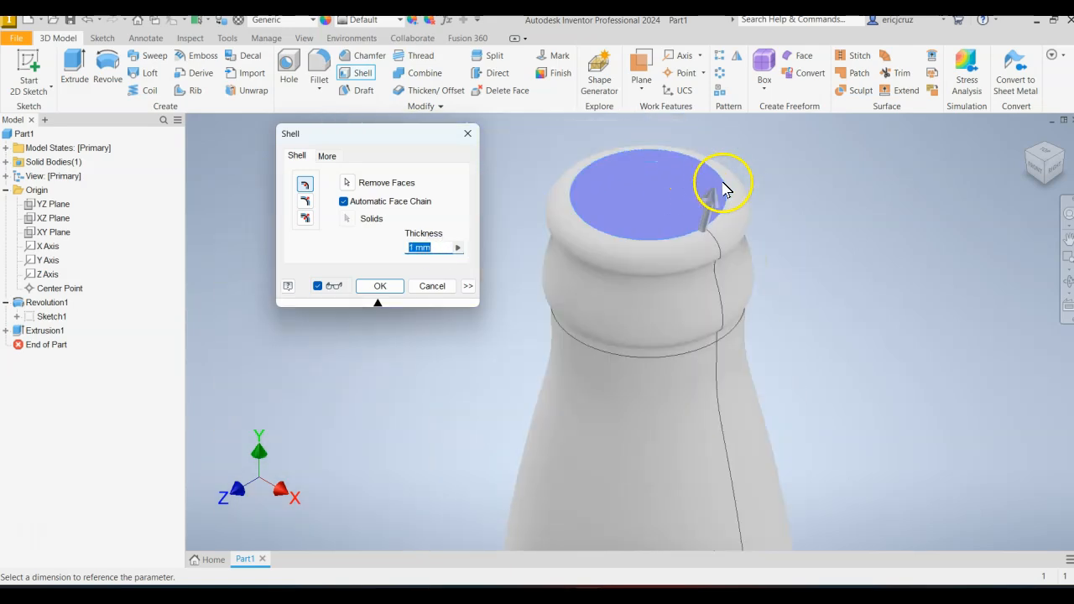
{"action": "left_click", "coordinate": [348, 182]}
{"action": "left_click", "coordinate": [643, 196]}
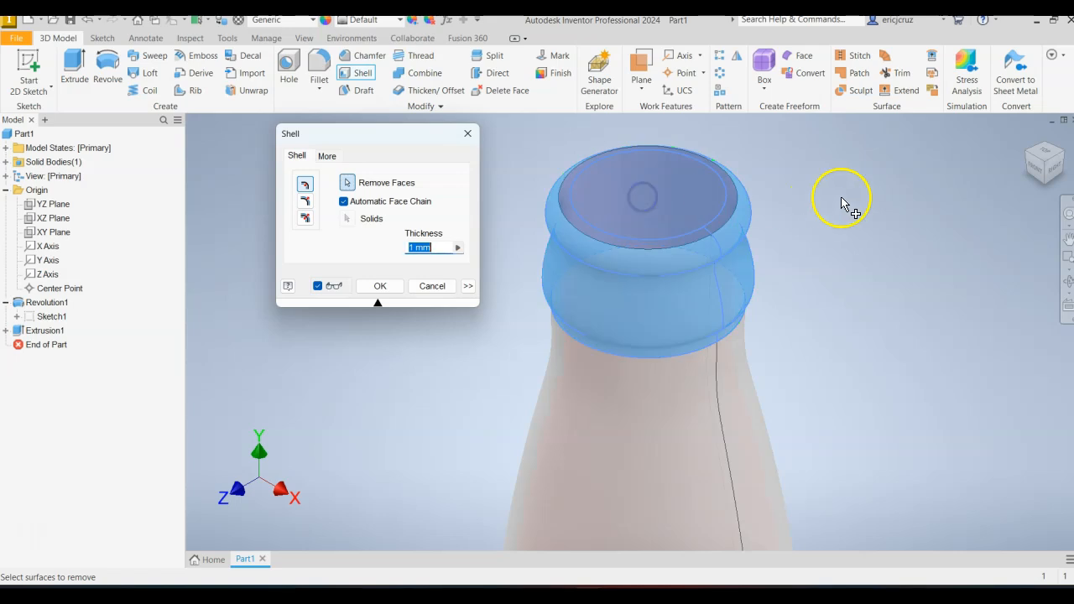
Set the shell thickness to 2 mm and create the hollow bottle.
{"action": "middle_click_drag", "start_coordinate": [814, 278], "coordinate": [801, 316]}
{"action": "middle_click_drag", "start_coordinate": [767, 271], "coordinate": [765, 302], "text": "shift"}
{"action": "left_click", "coordinate": [418, 249]}
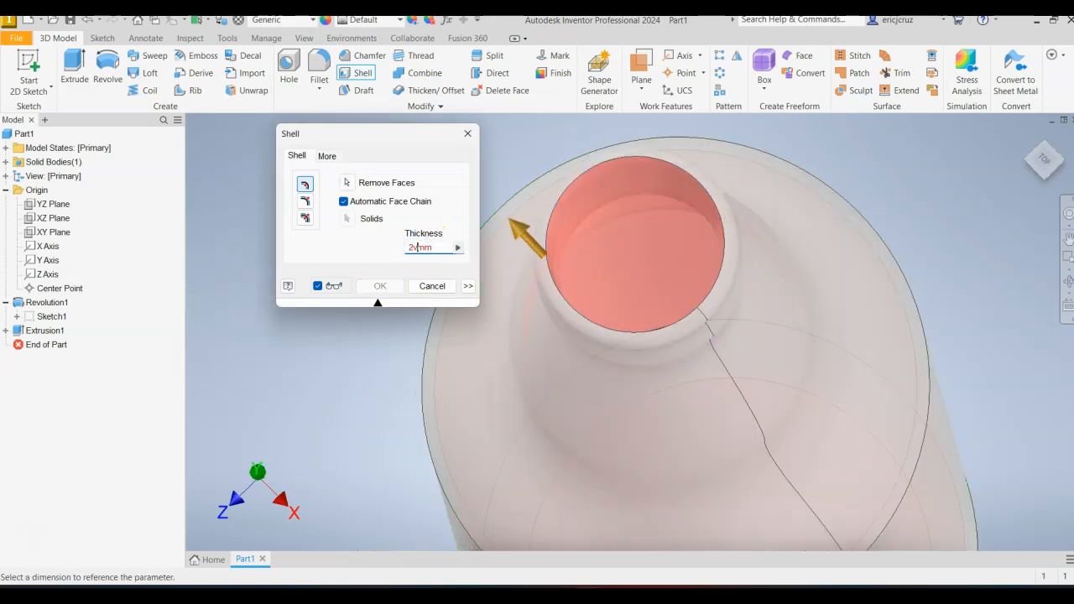
{"action": "left_click", "coordinate": [454, 267]}
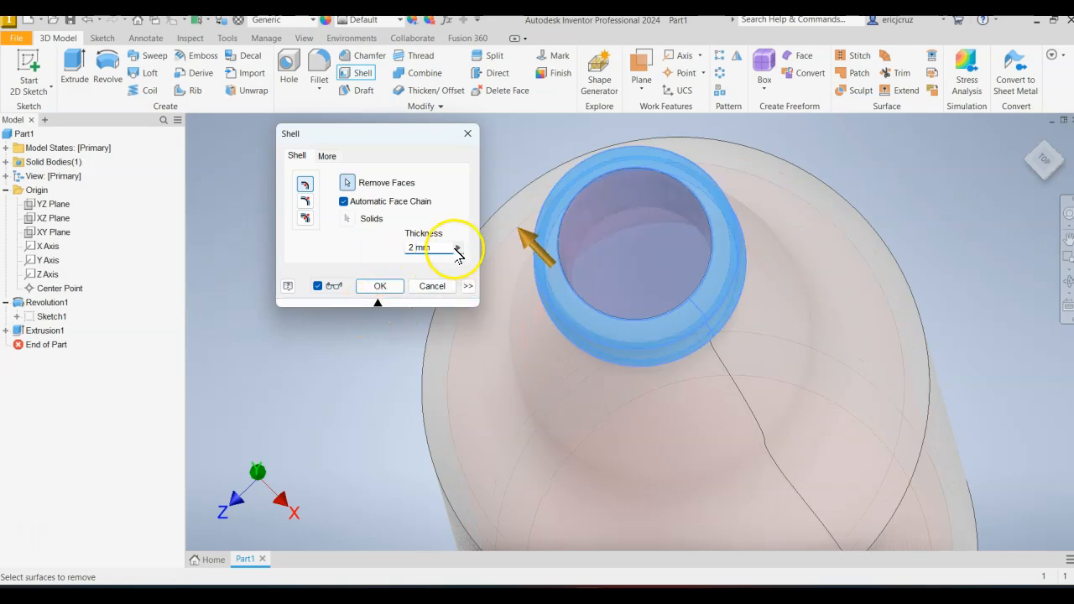
{"action": "left_click", "coordinate": [379, 287]}
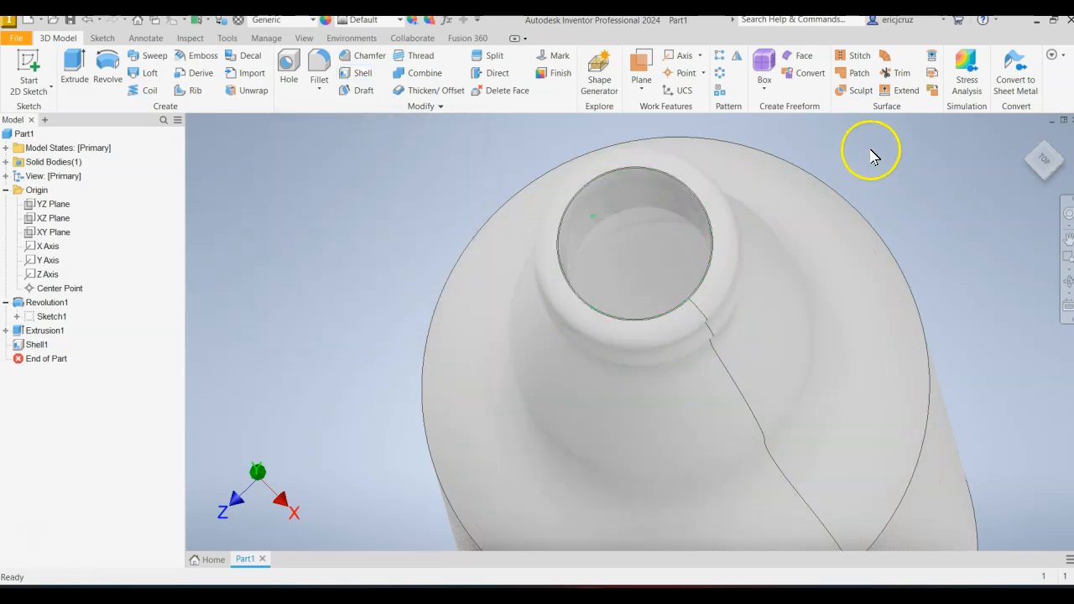
Look through the Inventor Material Library list for a suitable bottle material and close it without choosing one.
{"action": "left_click", "coordinate": [1023, 138]}
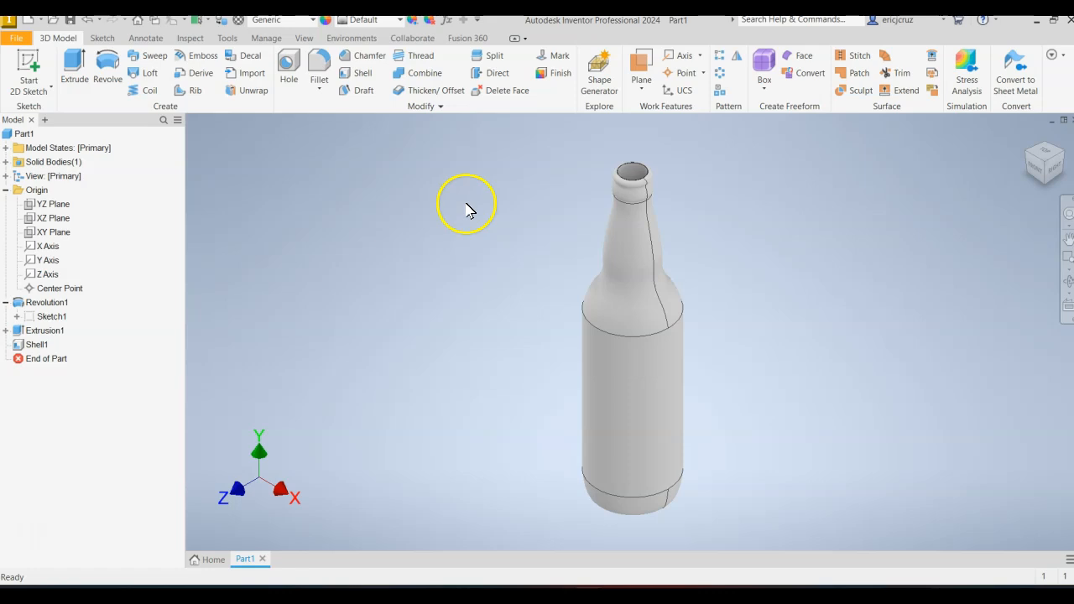
{"action": "left_click", "coordinate": [312, 20]}
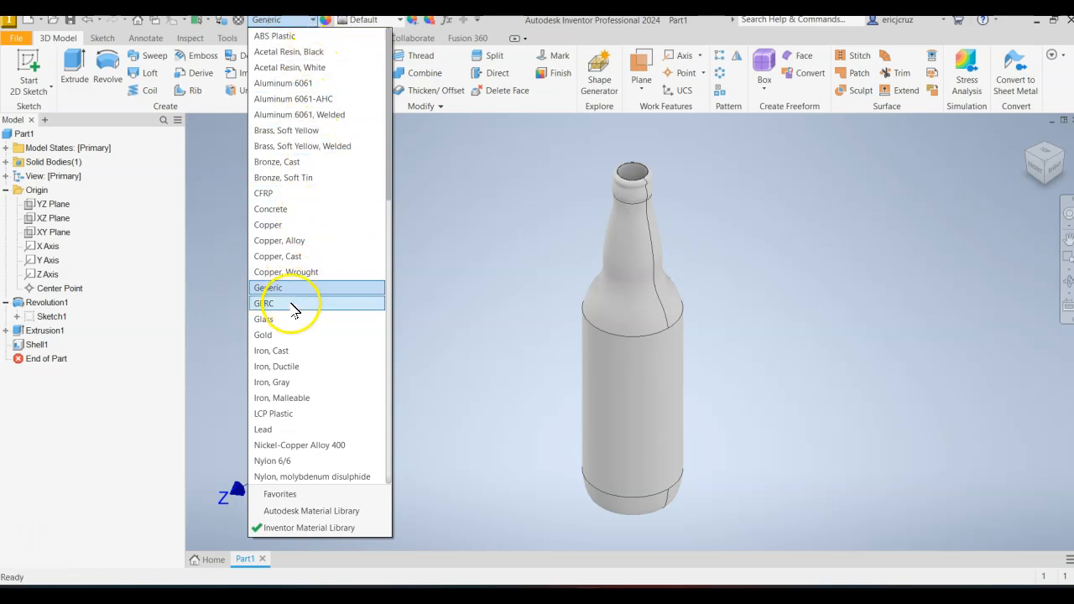
{"action": "scroll", "coordinate": [307, 361], "scroll_direction": "down", "scroll_amount": 3}
{"action": "scroll", "coordinate": [309, 357], "scroll_direction": "up", "scroll_amount": 3}
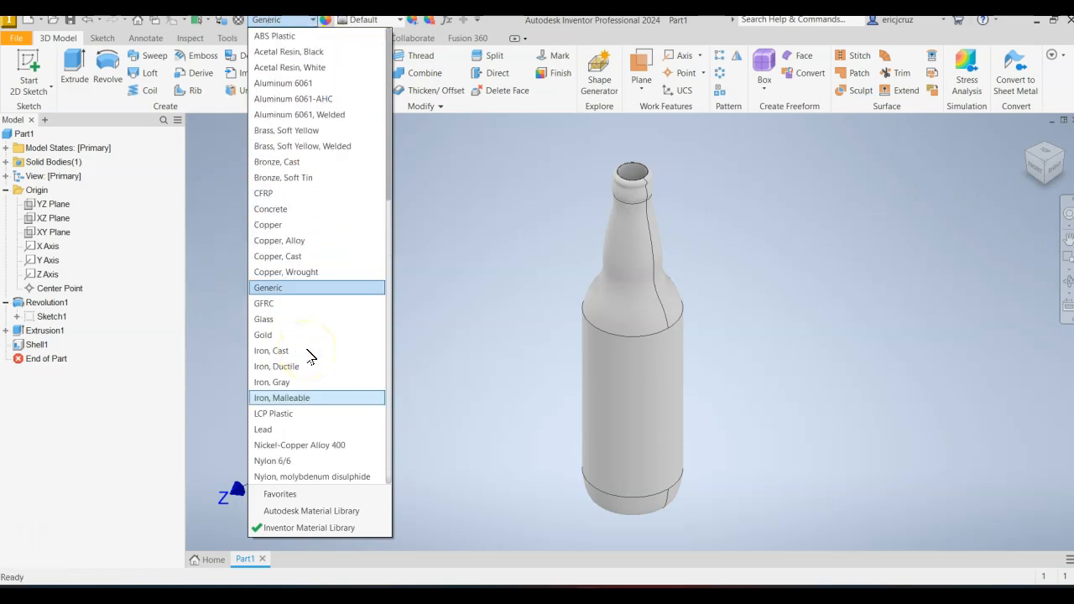
{"action": "scroll", "coordinate": [305, 314], "scroll_direction": "down", "scroll_amount": 4}
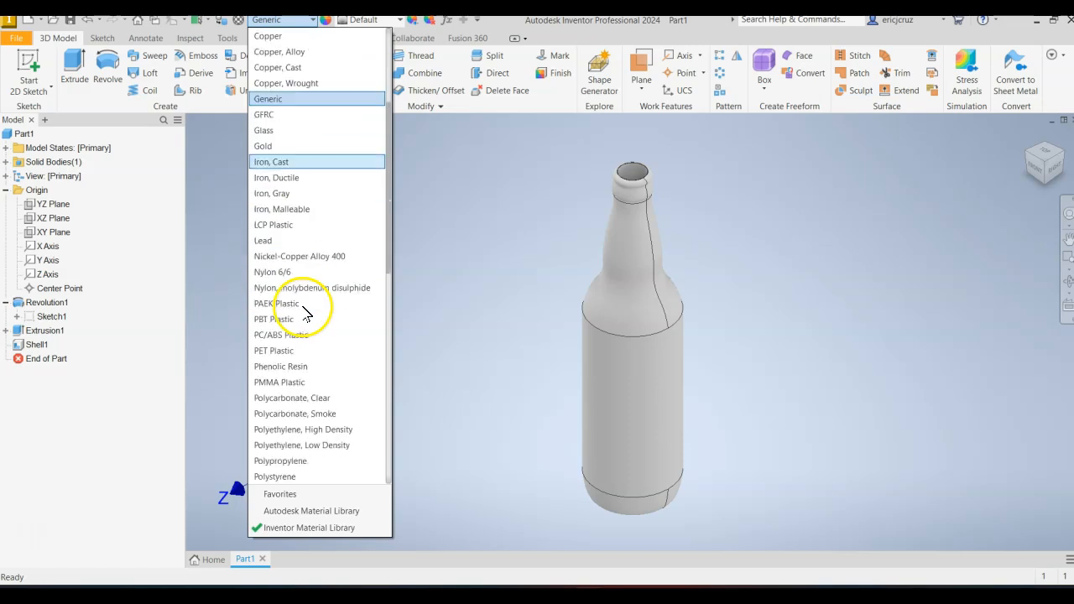
{"action": "scroll", "coordinate": [312, 173], "scroll_direction": "down", "scroll_amount": 6}
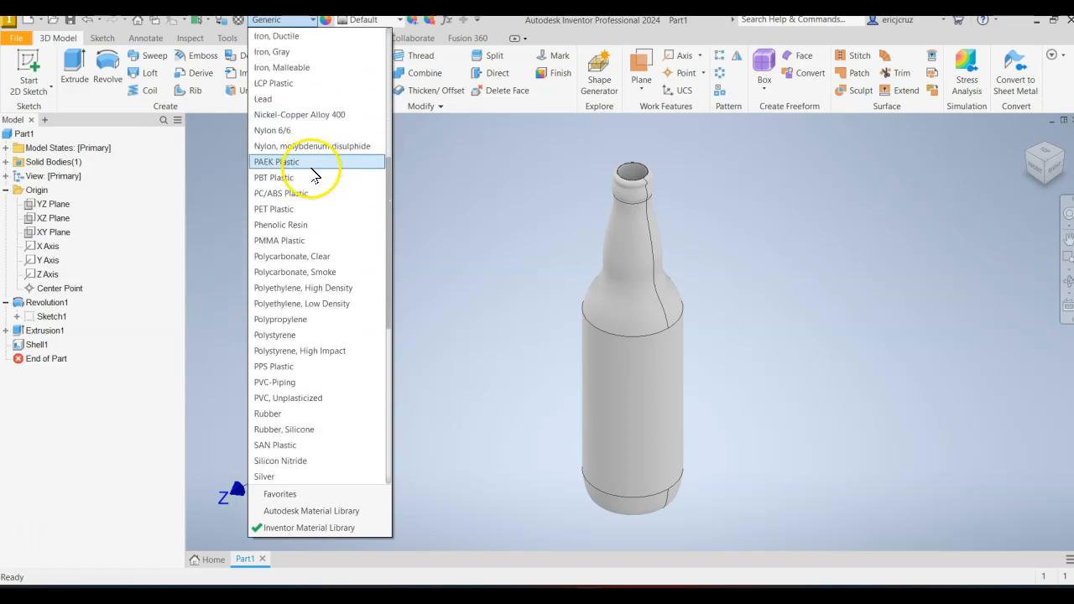
{"action": "scroll", "coordinate": [311, 205], "scroll_direction": "down", "scroll_amount": 5}
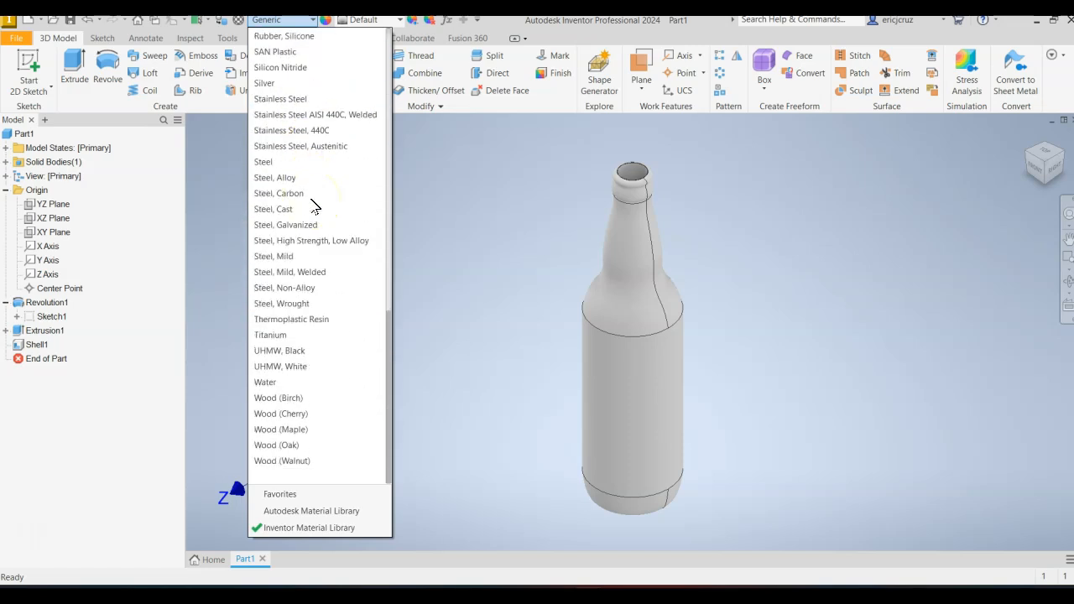
{"action": "scroll", "coordinate": [314, 367], "scroll_direction": "up", "scroll_amount": 15}
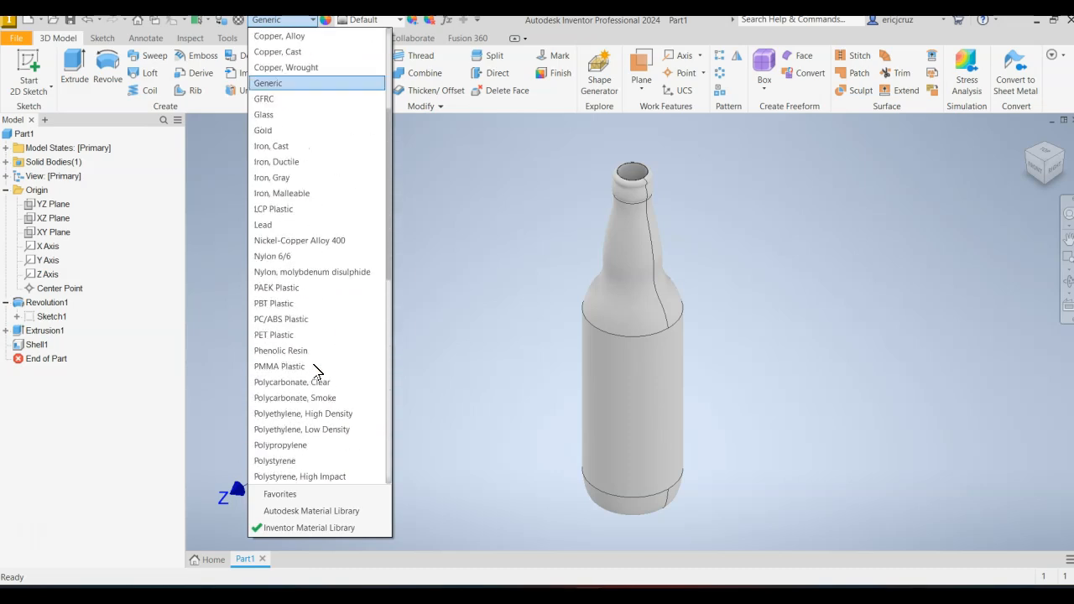
{"action": "scroll", "coordinate": [317, 373], "scroll_direction": "up", "scroll_amount": 1}
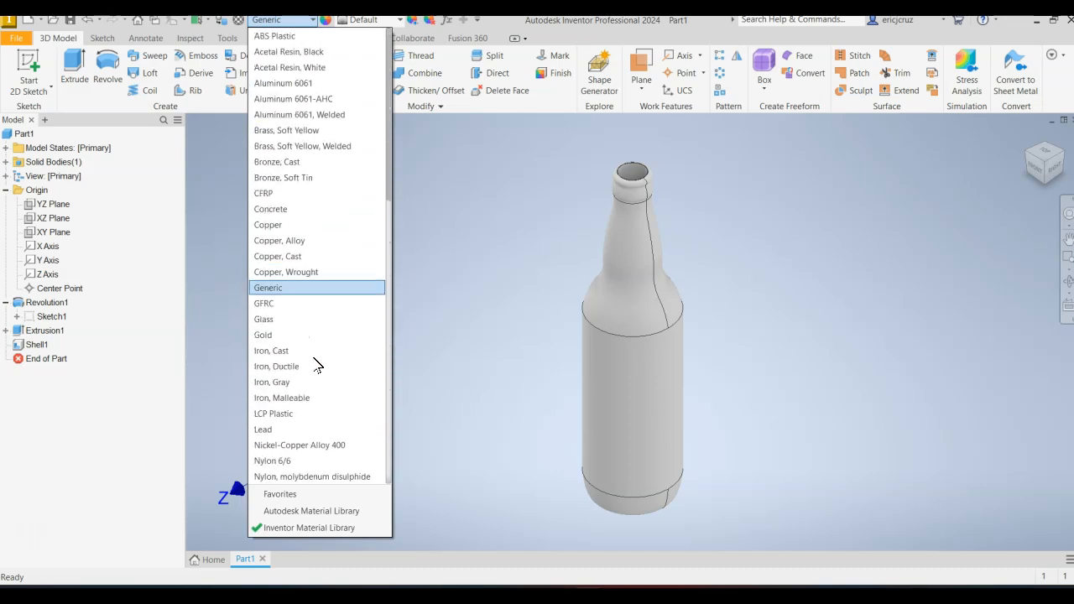
{"action": "scroll", "coordinate": [336, 211], "scroll_direction": "down", "scroll_amount": 4}
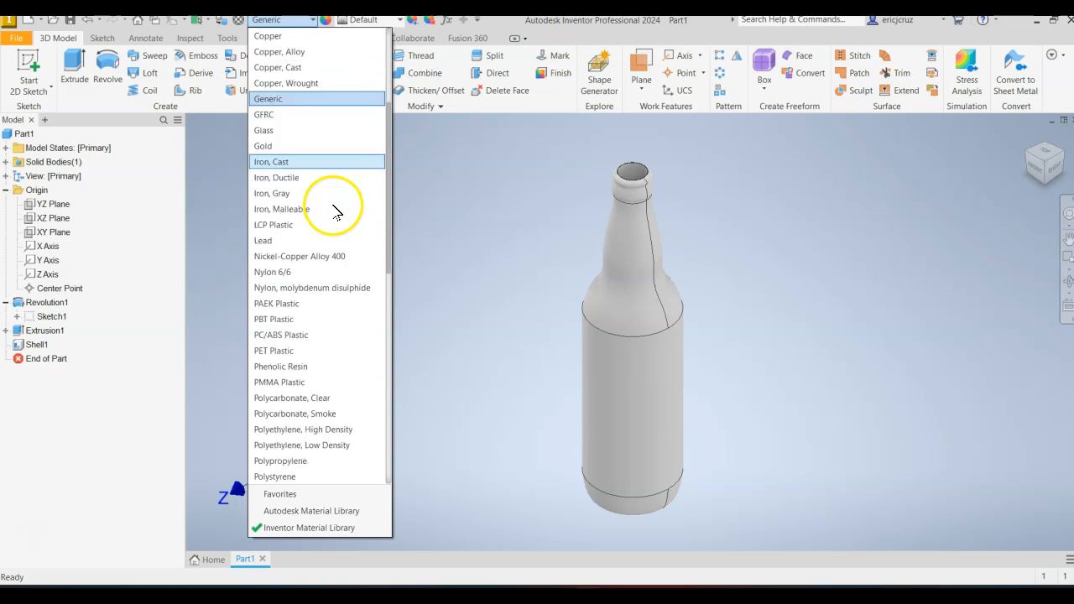
{"action": "scroll", "coordinate": [330, 227], "scroll_direction": "down", "scroll_amount": 5}
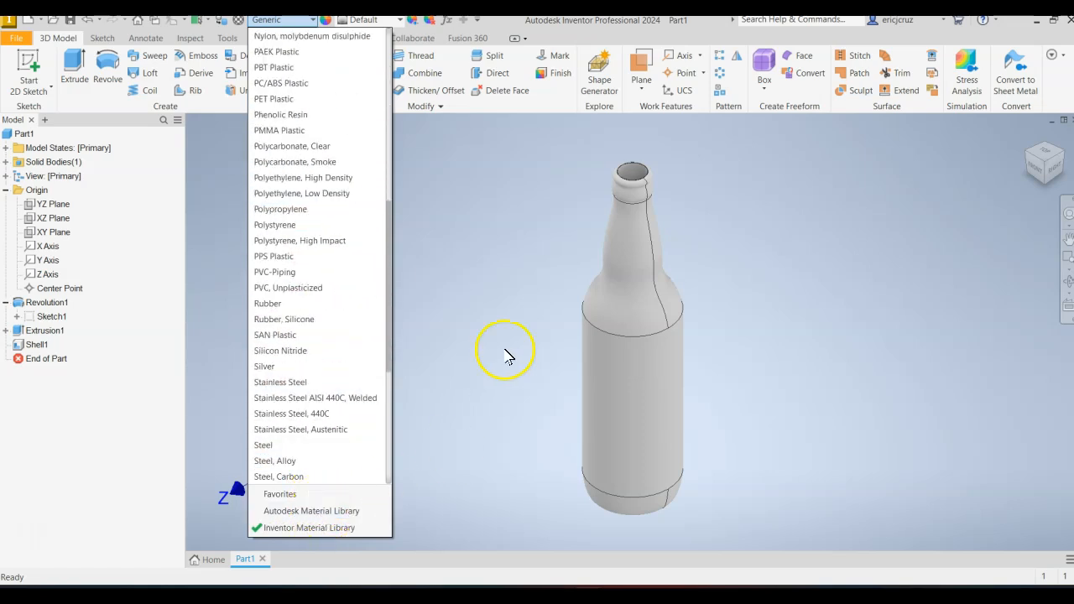
{"action": "left_click", "coordinate": [505, 356]}
Set the part's physical material to Glass in its iProperties and apply it.
{"action": "left_click", "coordinate": [19, 40]}
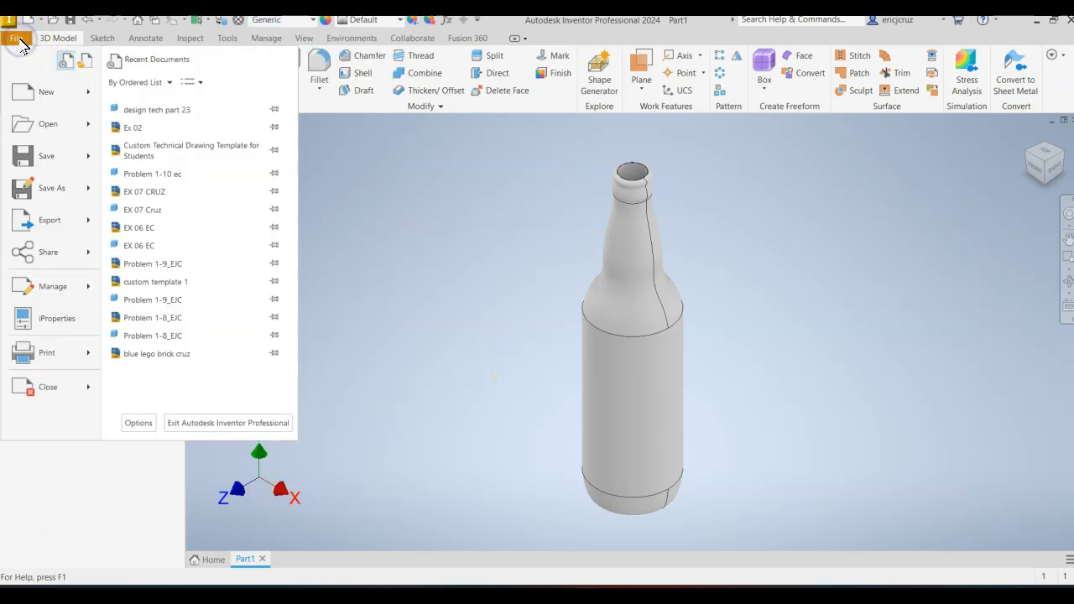
{"action": "left_click", "coordinate": [57, 317]}
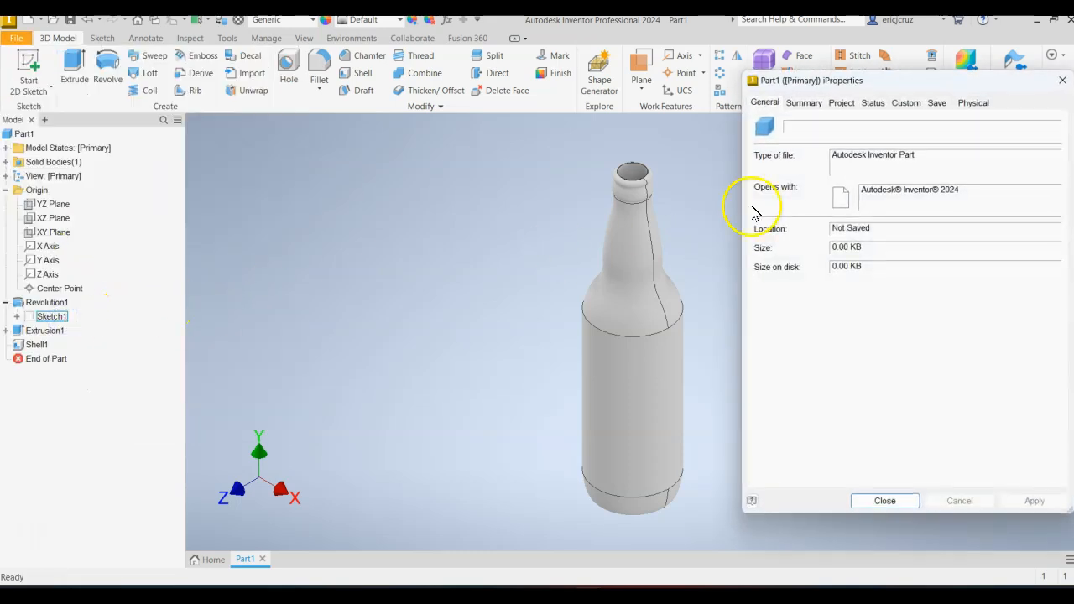
{"action": "left_click", "coordinate": [974, 103]}
{"action": "left_click", "coordinate": [906, 170]}
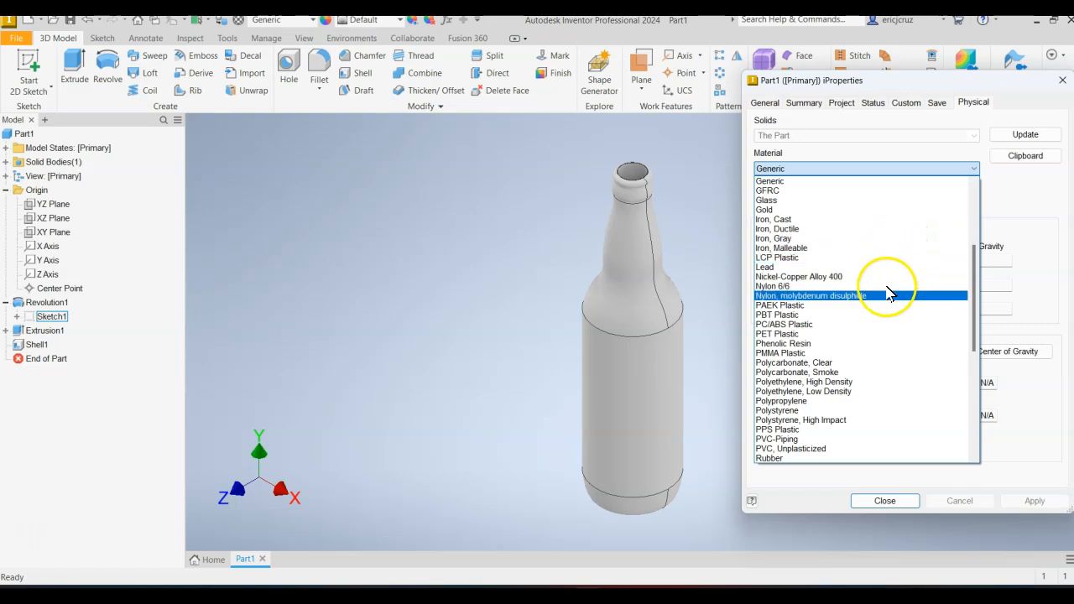
{"action": "scroll", "coordinate": [884, 416], "scroll_direction": "down", "scroll_amount": 4}
{"action": "scroll", "coordinate": [884, 416], "scroll_direction": "down", "scroll_amount": 6}
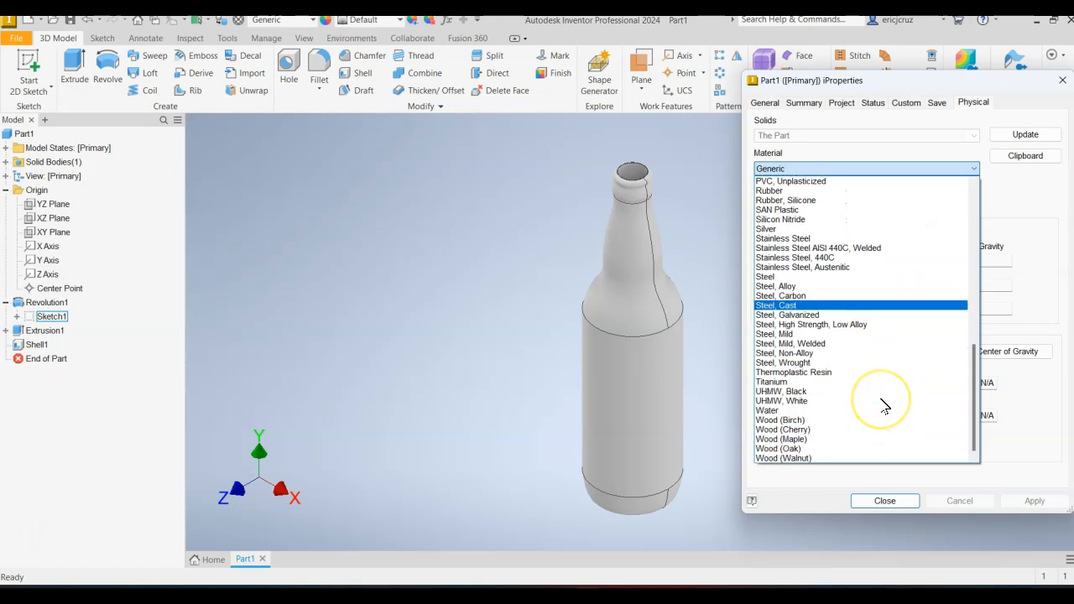
{"action": "scroll", "coordinate": [884, 408], "scroll_direction": "up", "scroll_amount": 12}
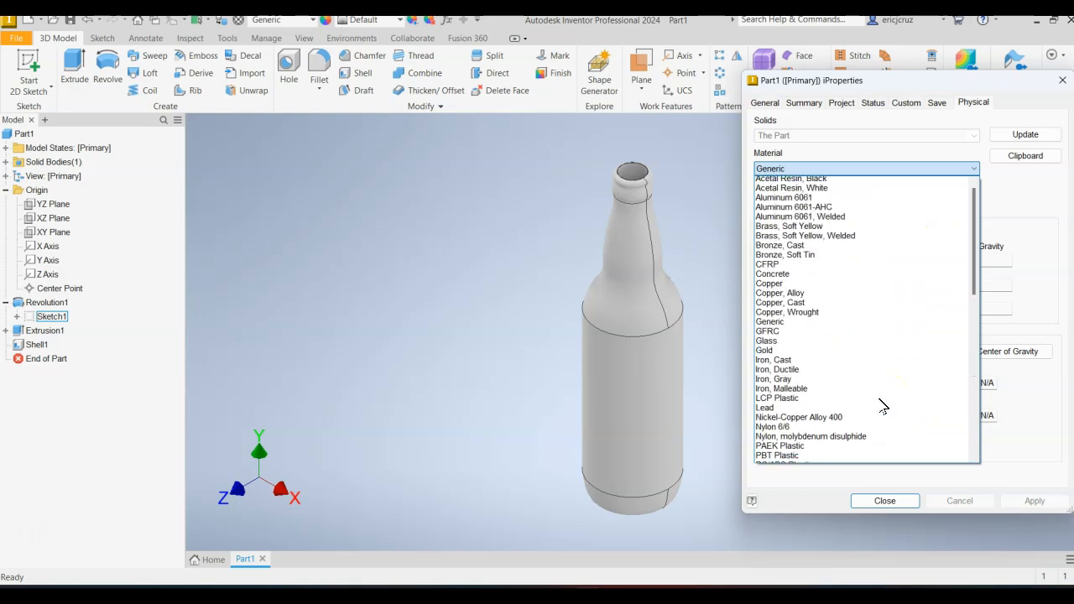
{"action": "left_click", "coordinate": [789, 361]}
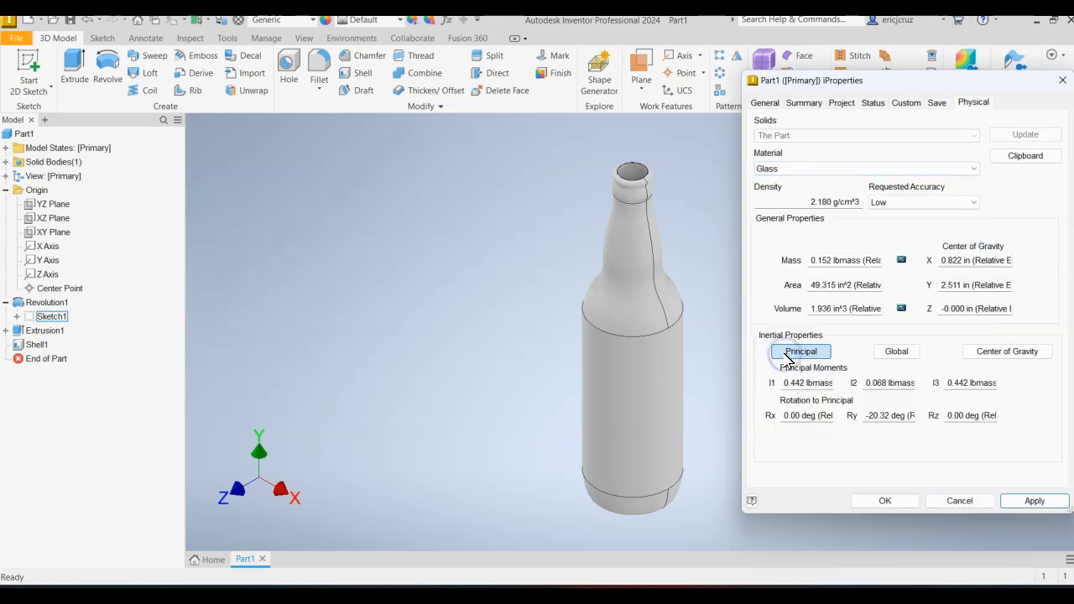
{"action": "left_click", "coordinate": [1032, 500]}
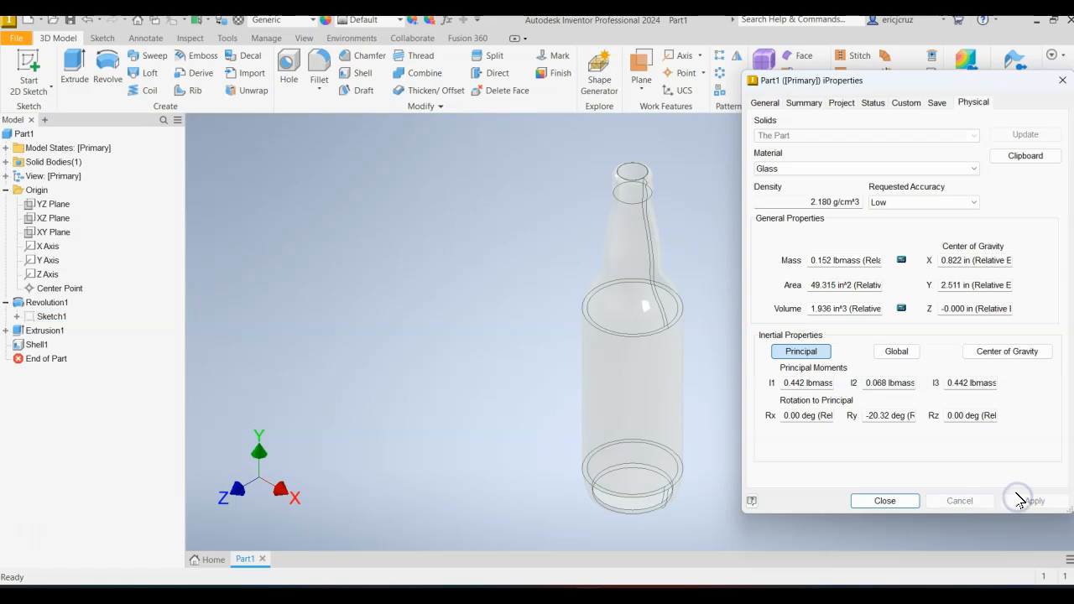
Close the part's iProperties and set the bottle's visual style to Realistic.
{"action": "left_click", "coordinate": [885, 500]}
{"action": "middle_click_drag", "start_coordinate": [485, 305], "coordinate": [457, 298], "text": "shift"}
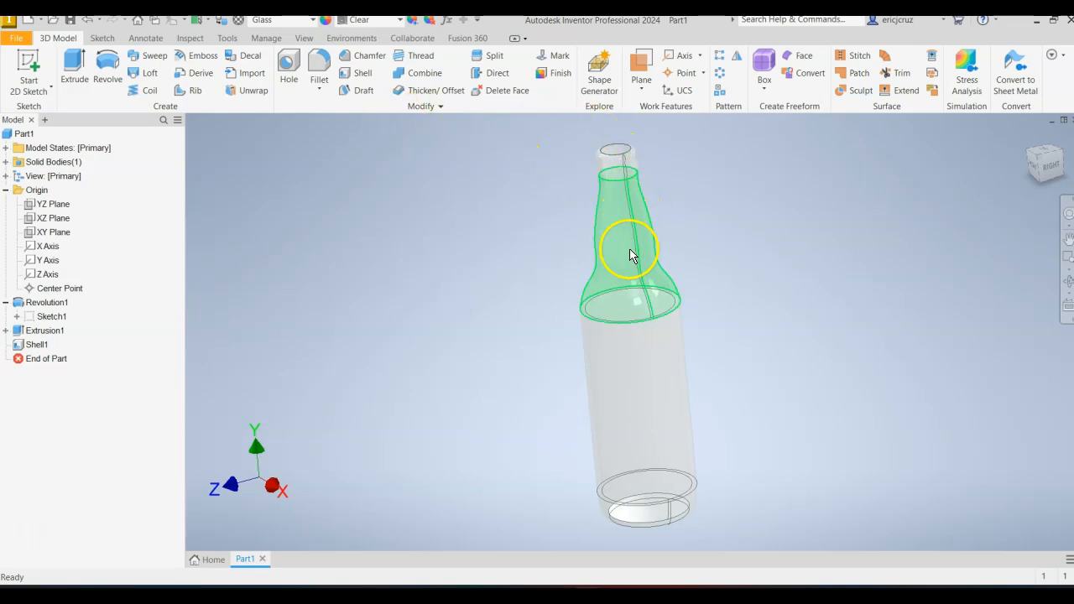
{"action": "left_click", "coordinate": [306, 40]}
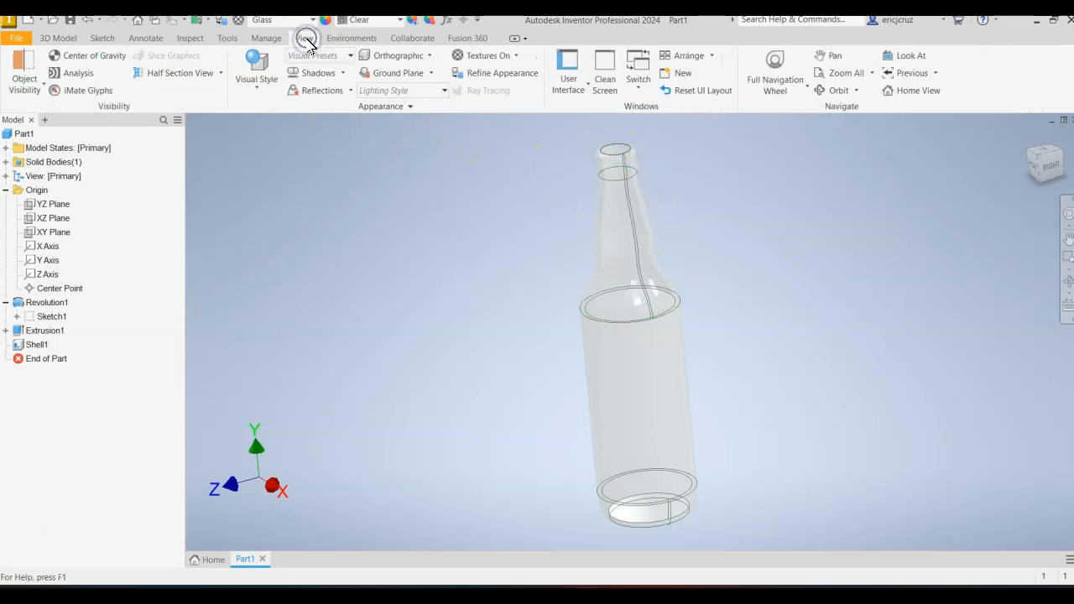
{"action": "left_click", "coordinate": [256, 69]}
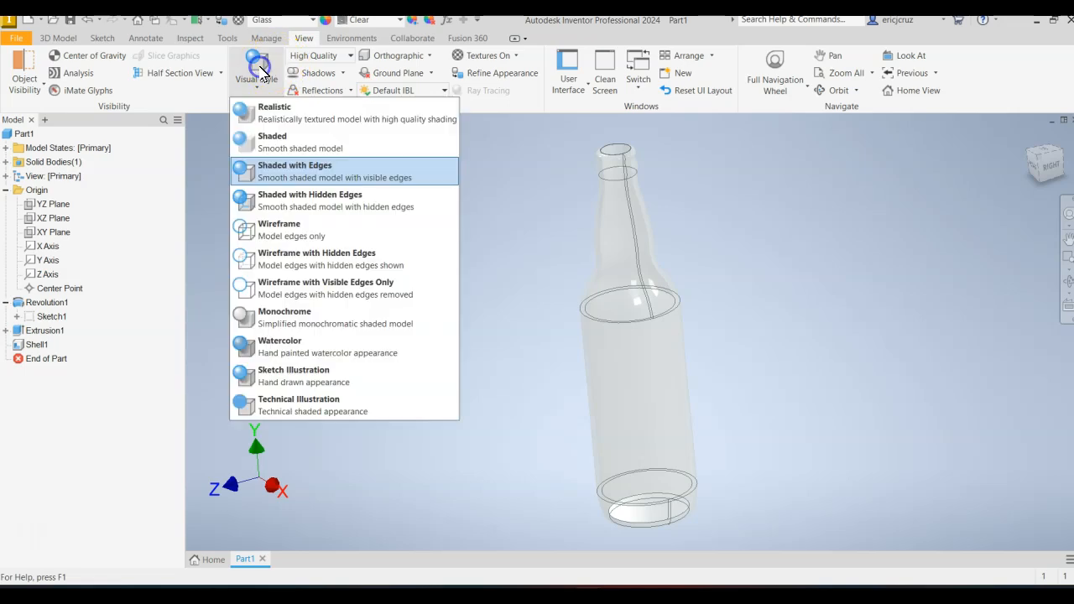
{"action": "left_click", "coordinate": [280, 109]}
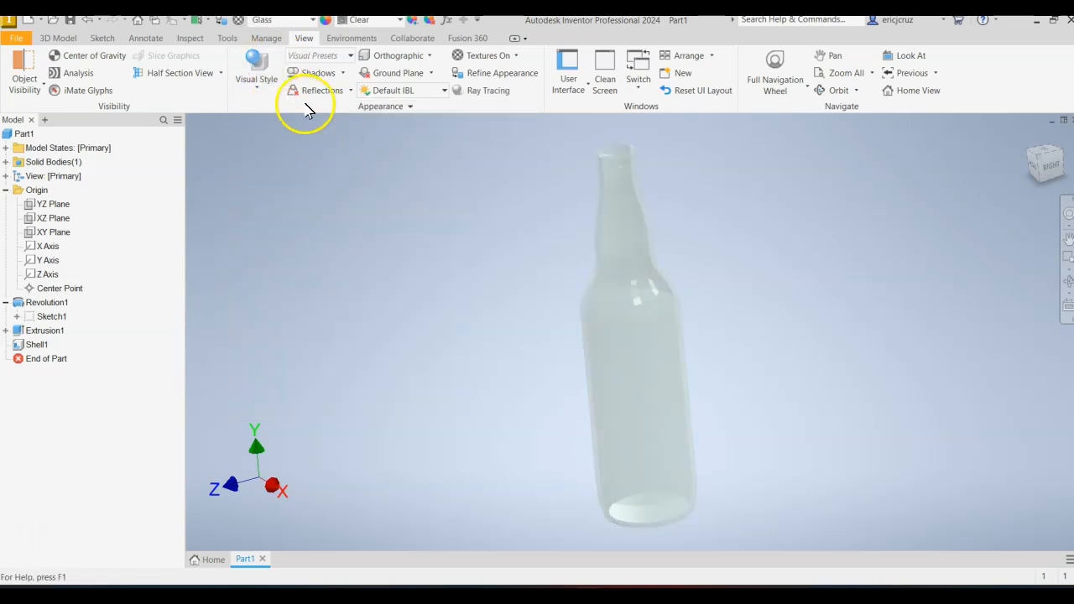
{"action": "left_click", "coordinate": [253, 71]}
{"action": "left_click", "coordinate": [265, 114]}
Try the Performance and High Quality visual presets on the bottle and settle on Render Quality.
{"action": "left_click", "coordinate": [338, 57]}
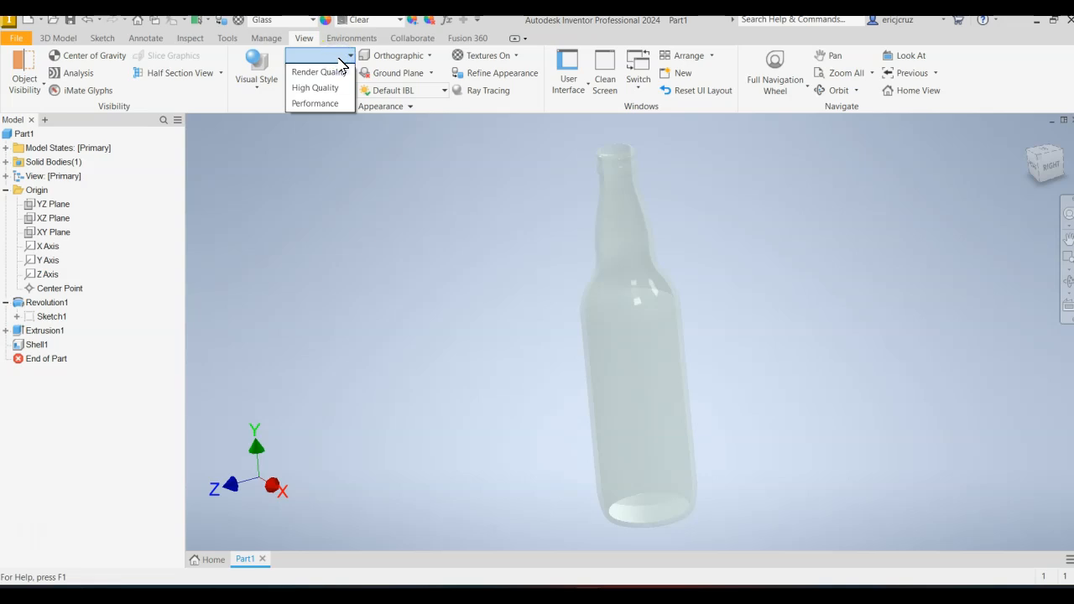
{"action": "left_click", "coordinate": [327, 104]}
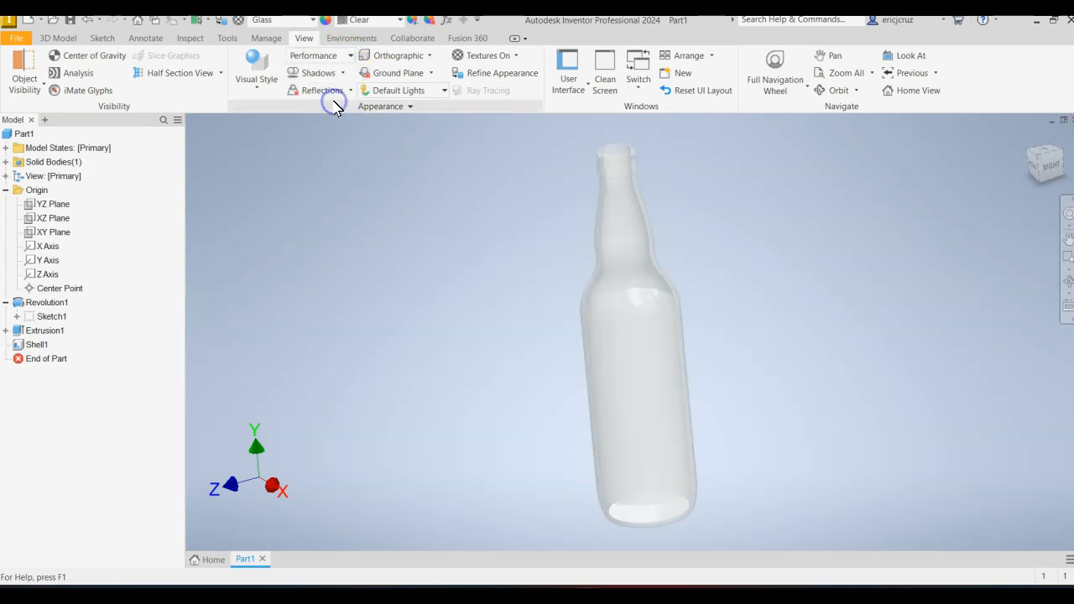
{"action": "middle_click_drag", "start_coordinate": [409, 224], "coordinate": [431, 214], "text": "shift"}
{"action": "left_click", "coordinate": [337, 57]}
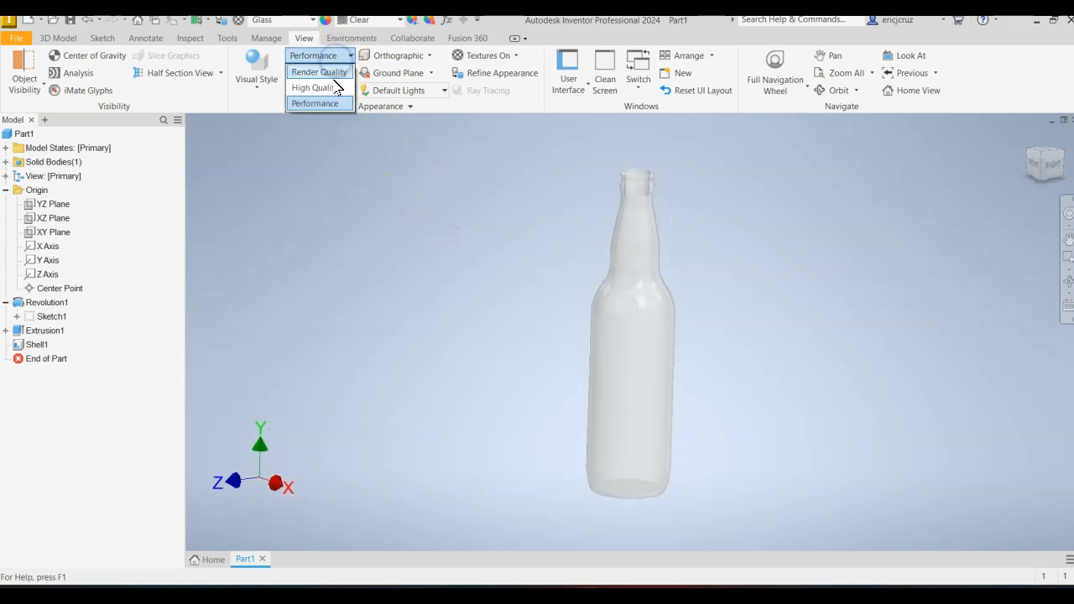
{"action": "left_click", "coordinate": [335, 87]}
{"action": "left_click", "coordinate": [335, 57]}
{"action": "left_click", "coordinate": [328, 72]}
{"action": "middle_click_drag", "start_coordinate": [536, 247], "coordinate": [451, 228]}
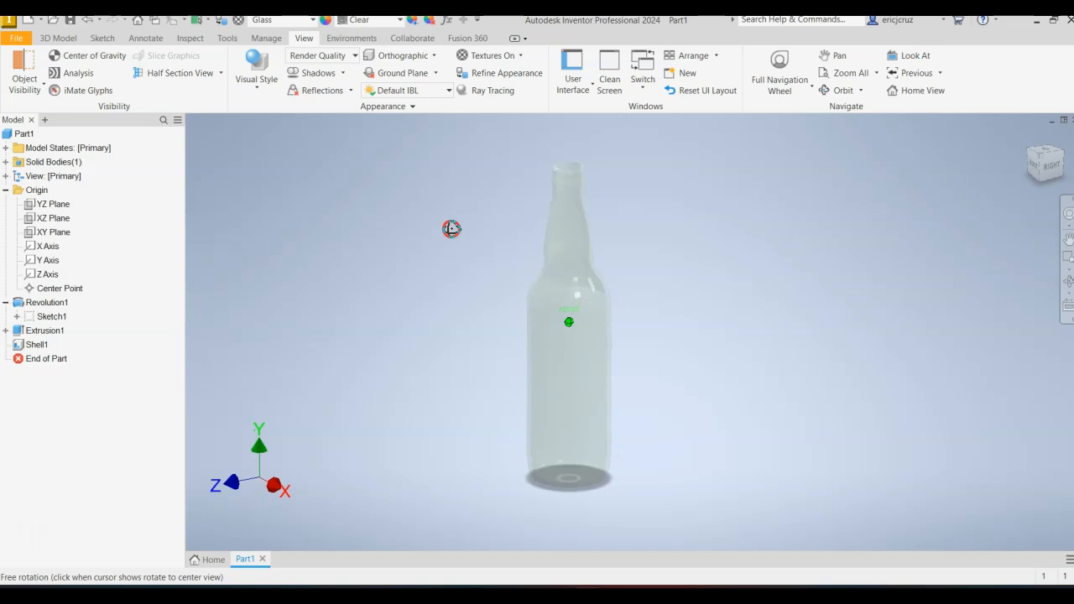
Darken the whole bottle's Clear appearance to a smoky grey with the Adjust tool and return to the home view.
{"action": "left_click", "coordinate": [228, 38]}
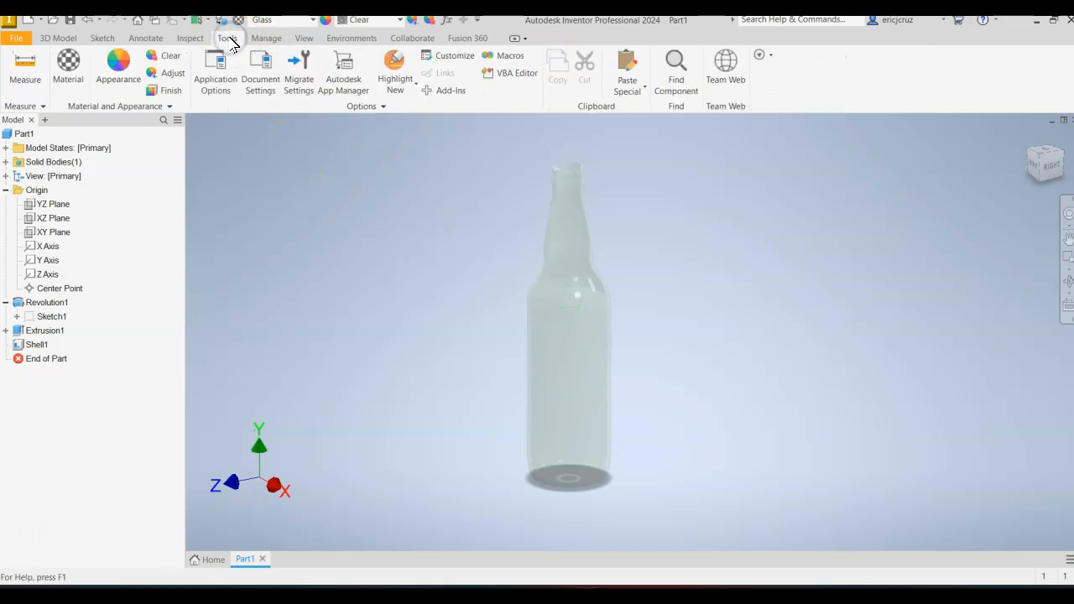
{"action": "left_click", "coordinate": [174, 73]}
{"action": "left_click_drag", "start_coordinate": [471, 141], "coordinate": [674, 512]}
{"action": "left_click", "coordinate": [690, 159]}
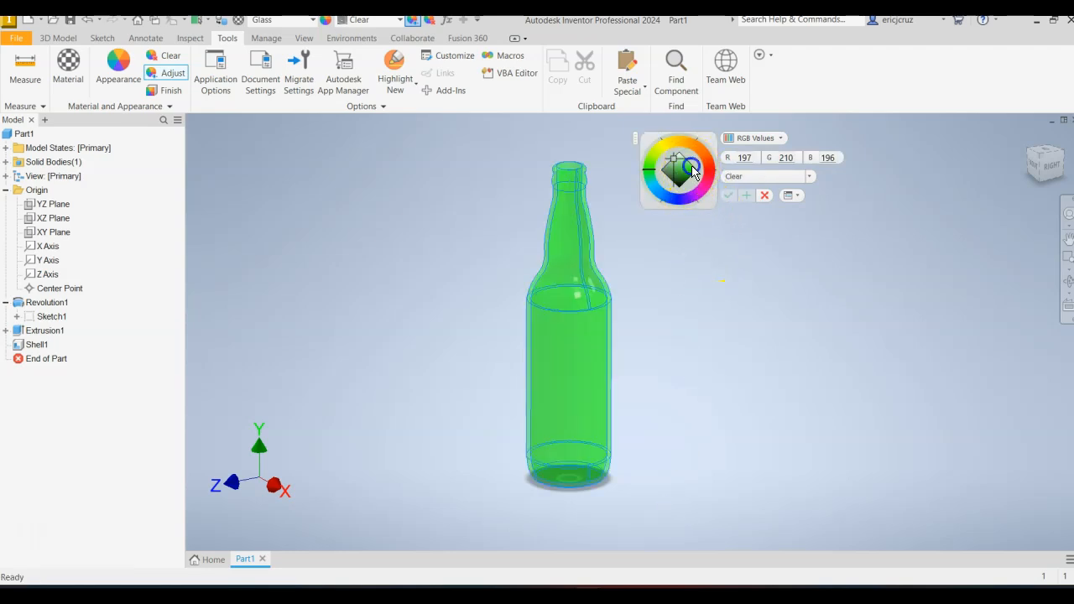
{"action": "left_click_drag", "start_coordinate": [690, 159], "coordinate": [666, 159]}
{"action": "left_click", "coordinate": [730, 196]}
{"action": "mouse_move", "coordinate": [666, 266]}
{"action": "middle_mouse_down", "text": "shift"}
{"action": "mouse_move", "coordinate": [669, 290]}
{"action": "mouse_move", "coordinate": [678, 194]}
{"action": "mouse_move", "coordinate": [798, 243]}
{"action": "mouse_move", "coordinate": [666, 297]}
{"action": "mouse_move", "coordinate": [538, 277]}
{"action": "mouse_move", "coordinate": [501, 343]}
{"action": "mouse_move", "coordinate": [653, 383]}
{"action": "middle_mouse_up", "text": "shift"}
{"action": "left_click", "coordinate": [1030, 144]}
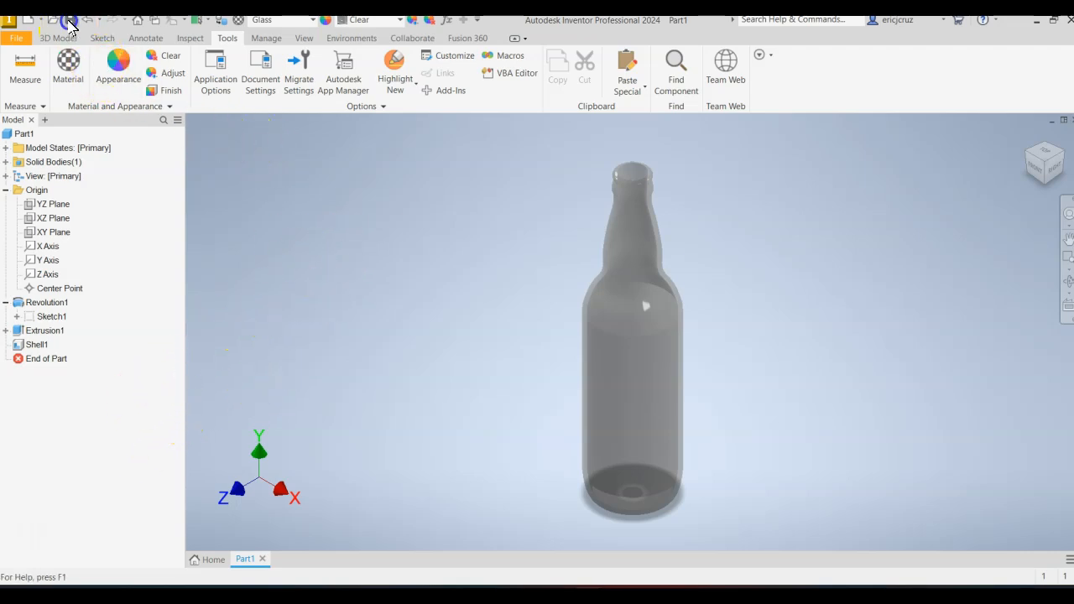
Save the part in the Models folder as Glass Bottle.
{"action": "left_click", "coordinate": [70, 22]}
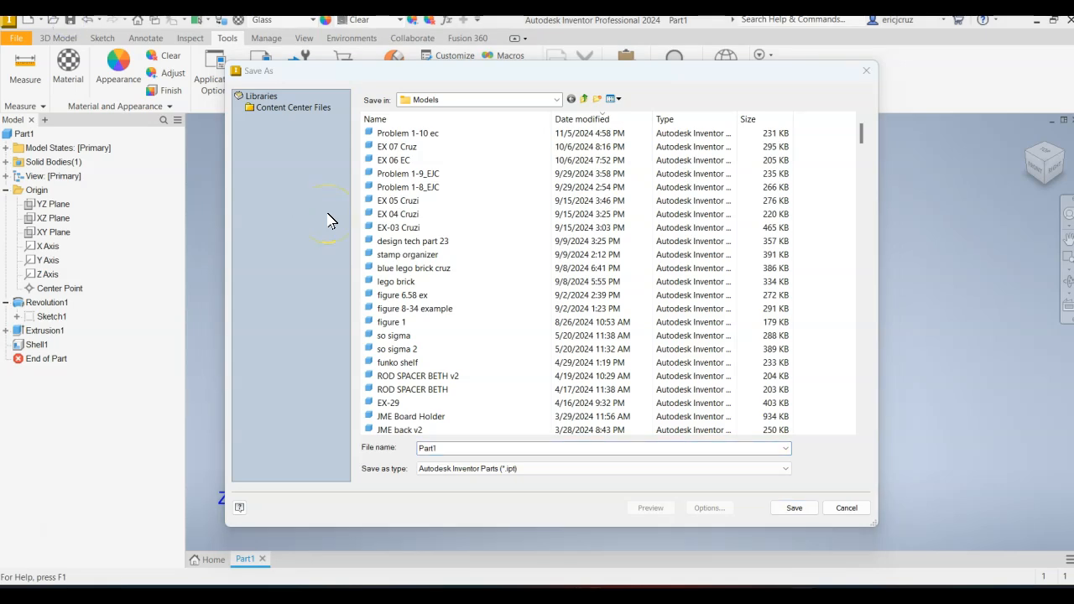
{"action": "double_click", "coordinate": [437, 449]}
{"action": "type", "text": "Glass Bottle"}
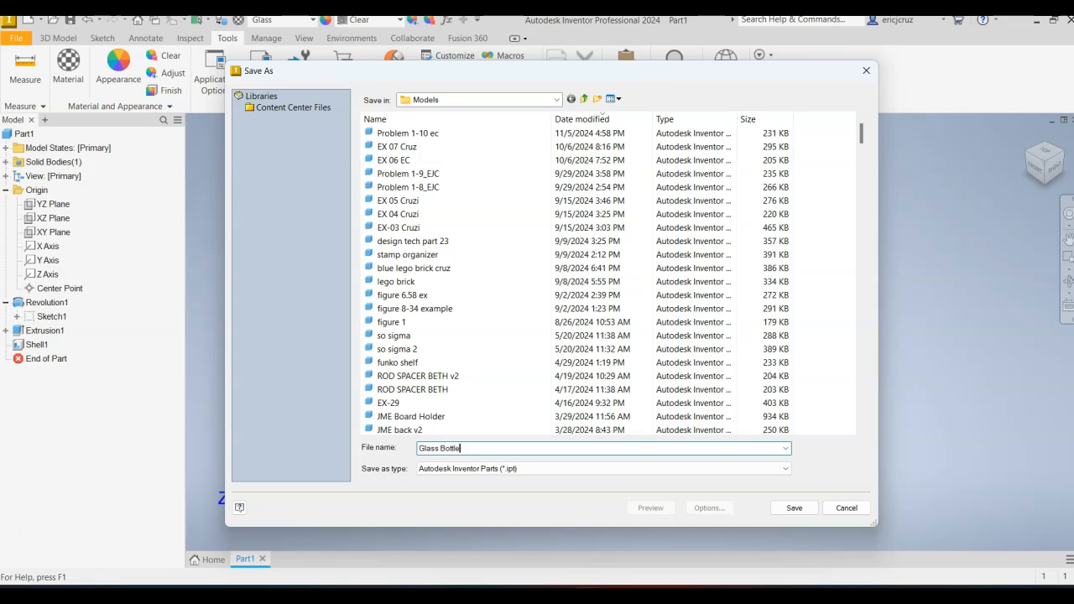
{"action": "left_click", "coordinate": [796, 509]}
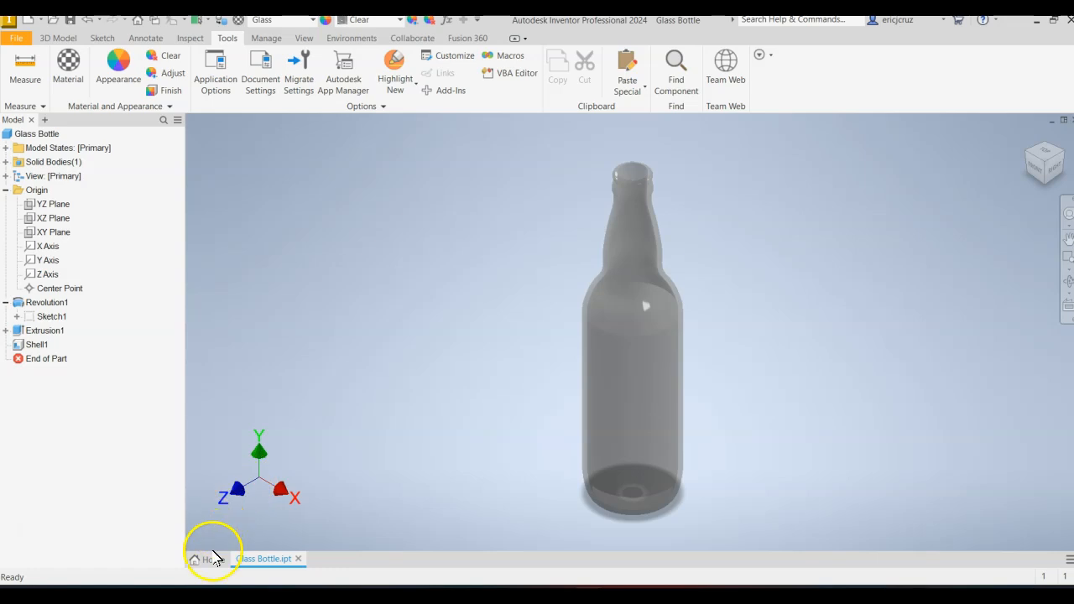
Open the Custom Technical Drawing Template for Students drawing and delete all its Problem 1-10 views with their dependents, keeping the parts list.
{"action": "left_click", "coordinate": [210, 559]}
{"action": "left_click", "coordinate": [766, 260]}
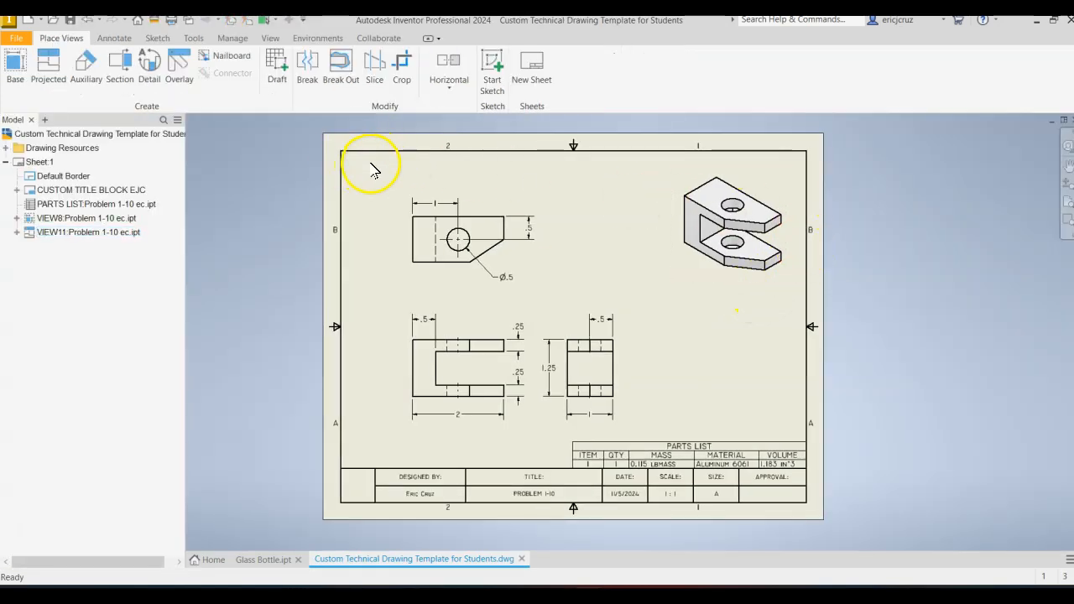
{"action": "left_click_drag", "start_coordinate": [374, 171], "coordinate": [803, 445]}
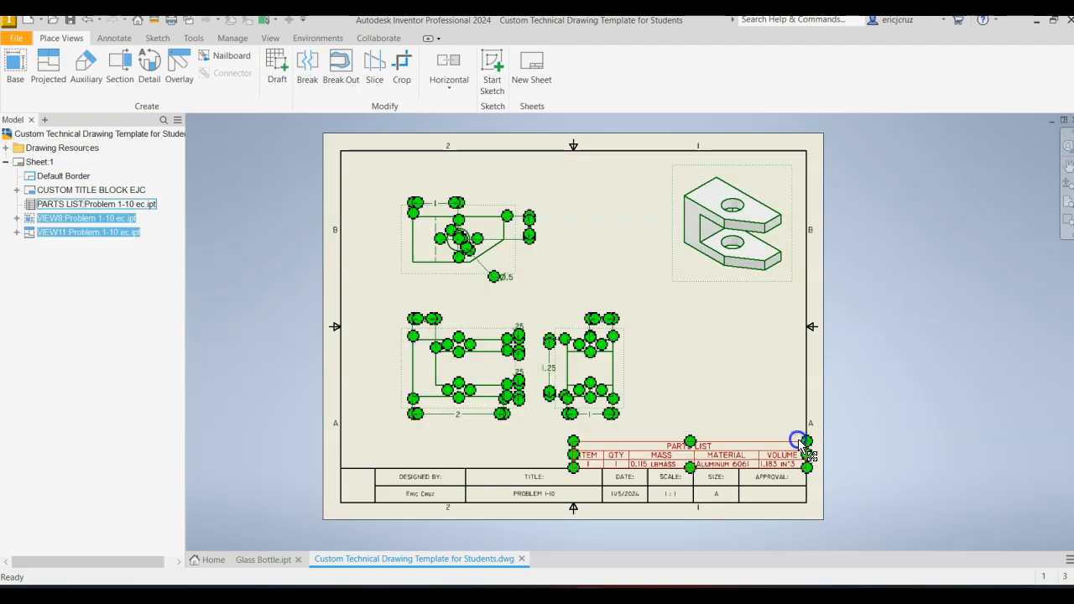
{"action": "key", "text": "Delete"}
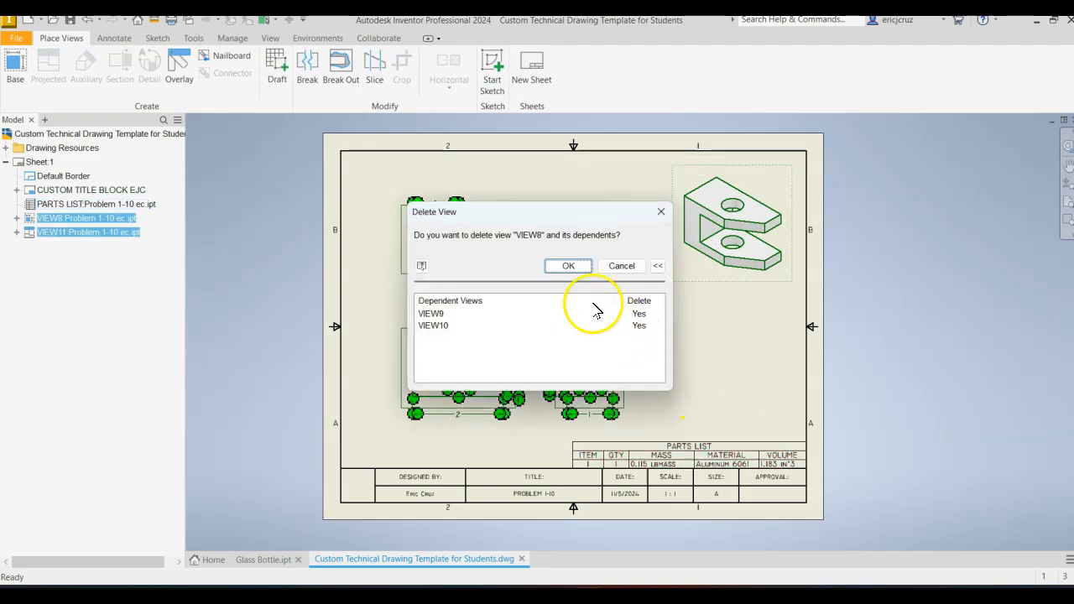
{"action": "left_click", "coordinate": [569, 266]}
{"action": "left_click", "coordinate": [535, 338]}
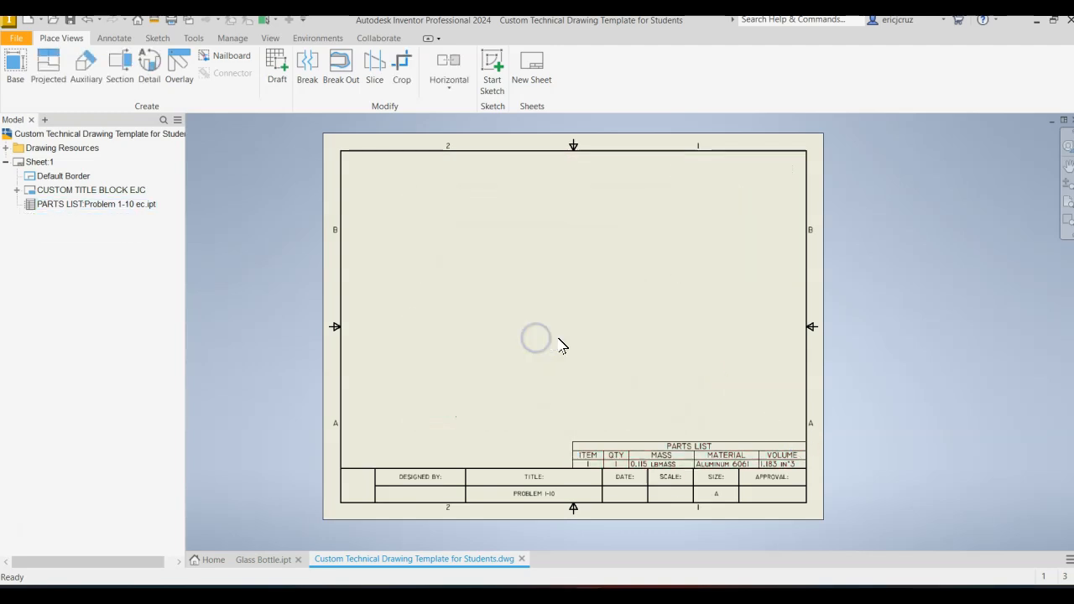
{"action": "left_click", "coordinate": [688, 454]}
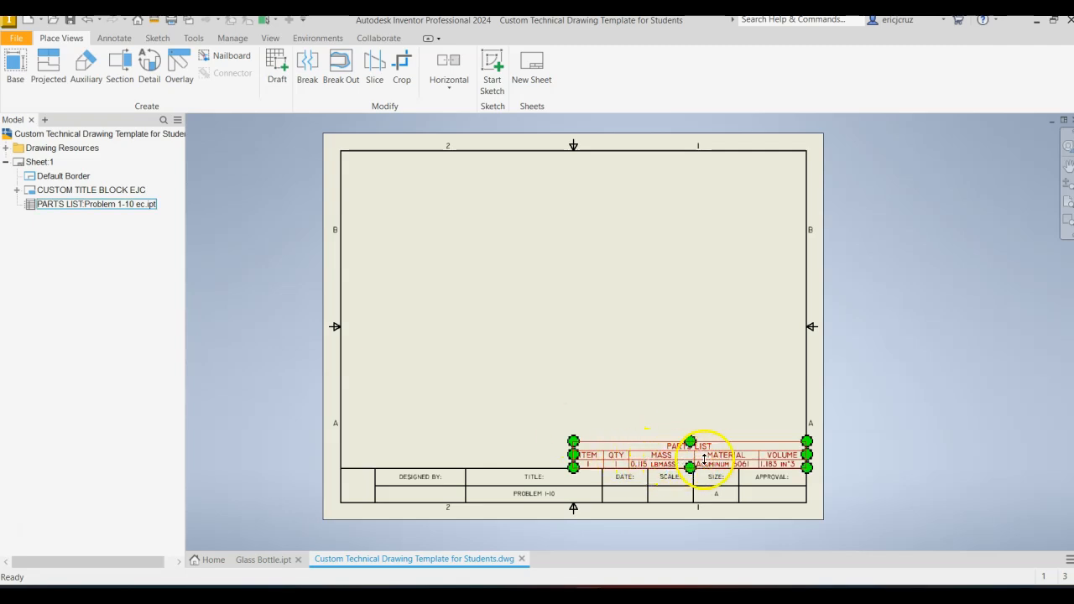
{"action": "left_click", "coordinate": [663, 392]}
Place a shaded front base view of Glass Bottle.ipt at 1:1 scale on the left half of the sheet.
{"action": "left_click", "coordinate": [15, 73]}
{"action": "left_click", "coordinate": [495, 298]}
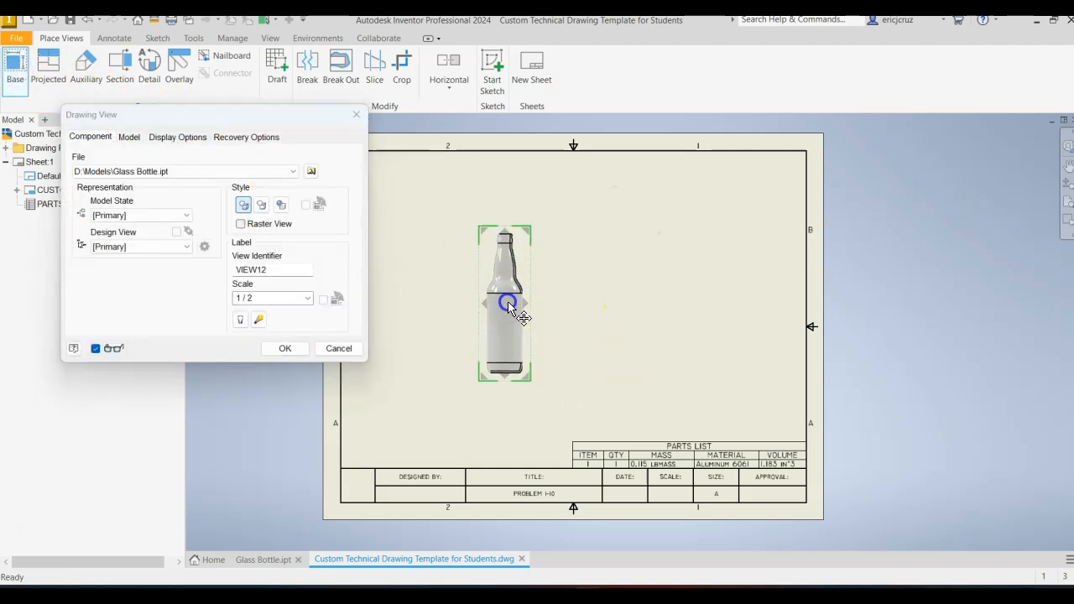
{"action": "left_click", "coordinate": [307, 298]}
{"action": "left_click", "coordinate": [285, 331]}
{"action": "mouse_move", "coordinate": [515, 317]}
{"action": "left_mouse_down"}
{"action": "mouse_move", "coordinate": [481, 324]}
{"action": "mouse_move", "coordinate": [491, 332]}
{"action": "left_mouse_up"}
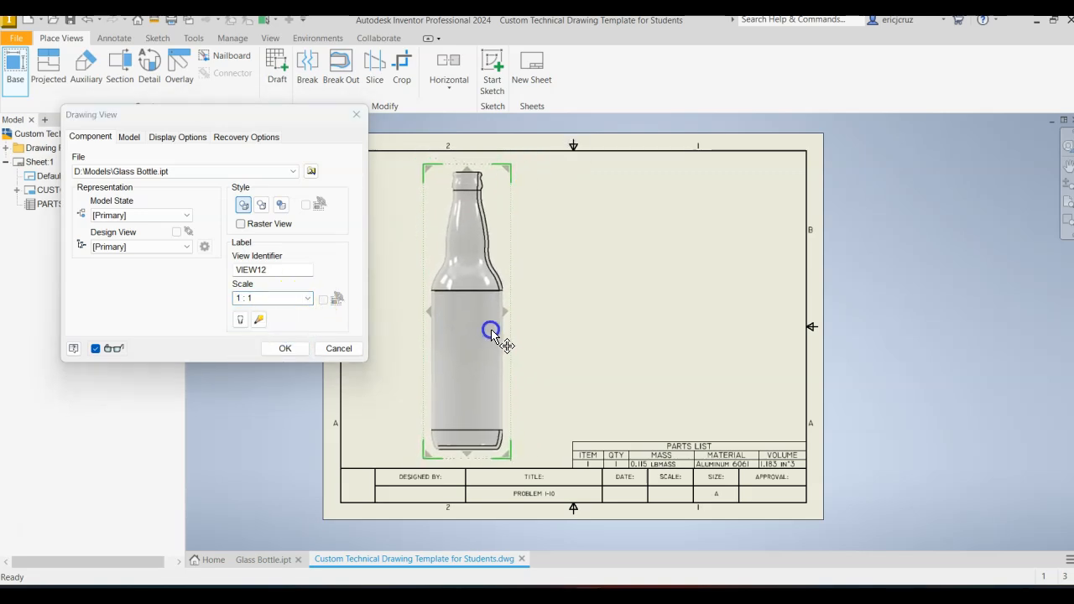
{"action": "left_click", "coordinate": [283, 206]}
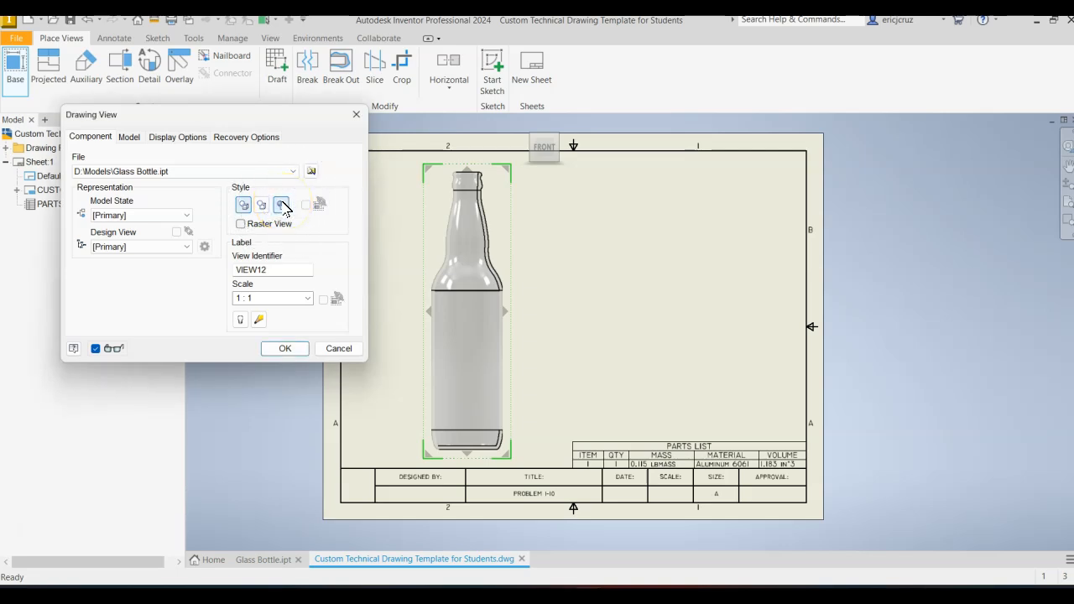
{"action": "left_click", "coordinate": [285, 348]}
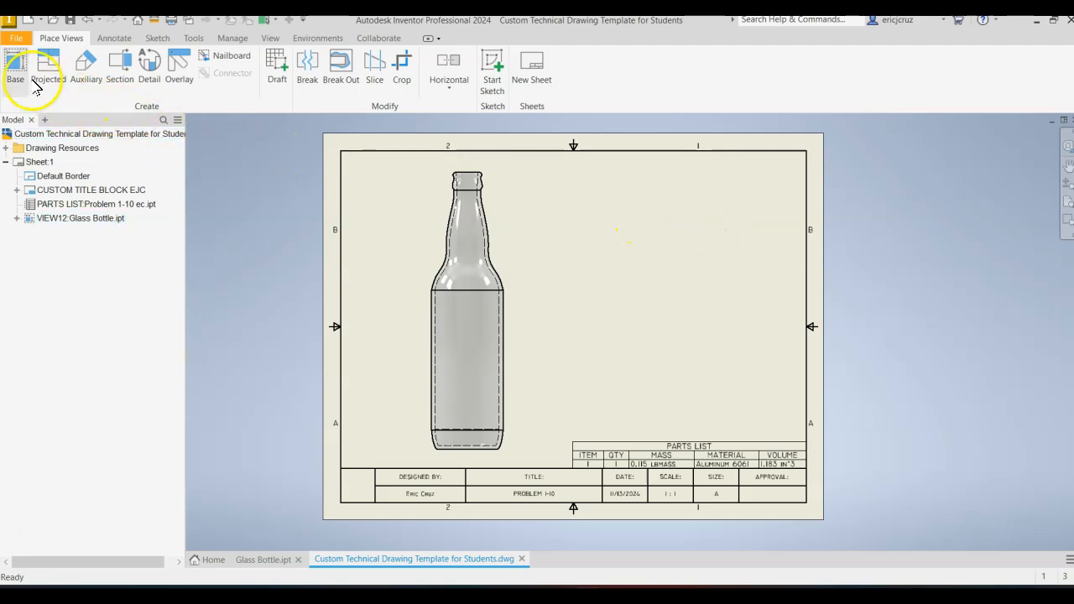
Add a projected isometric view of the bottle and move it beside the front view, above the parts list.
{"action": "double_click", "coordinate": [516, 271]}
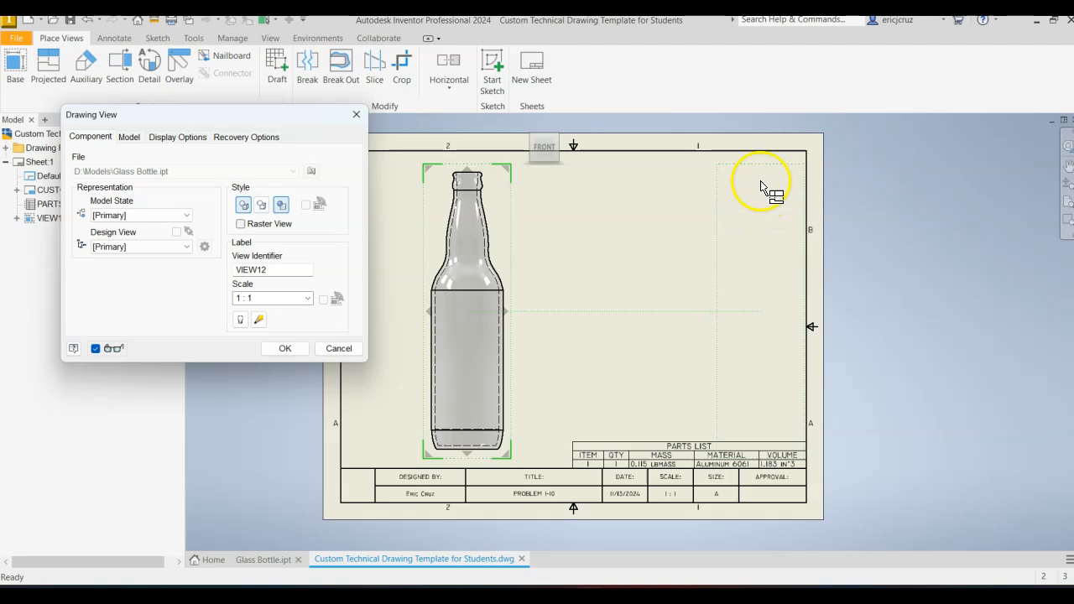
{"action": "left_click", "coordinate": [751, 217]}
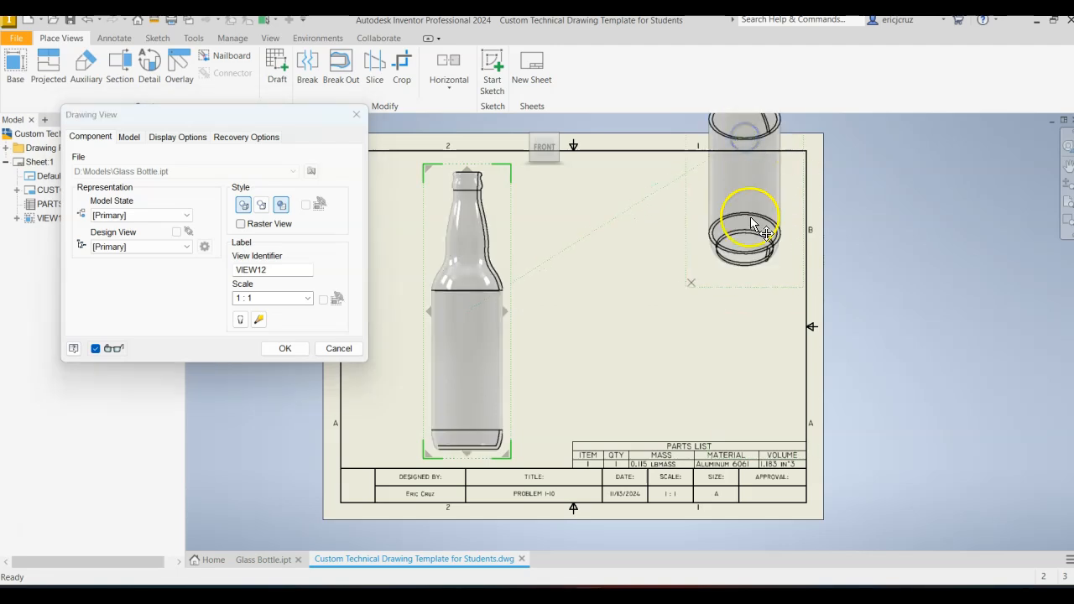
{"action": "left_click", "coordinate": [285, 348]}
{"action": "left_click_drag", "start_coordinate": [751, 288], "coordinate": [671, 430]}
{"action": "left_click_drag", "start_coordinate": [739, 393], "coordinate": [727, 417]}
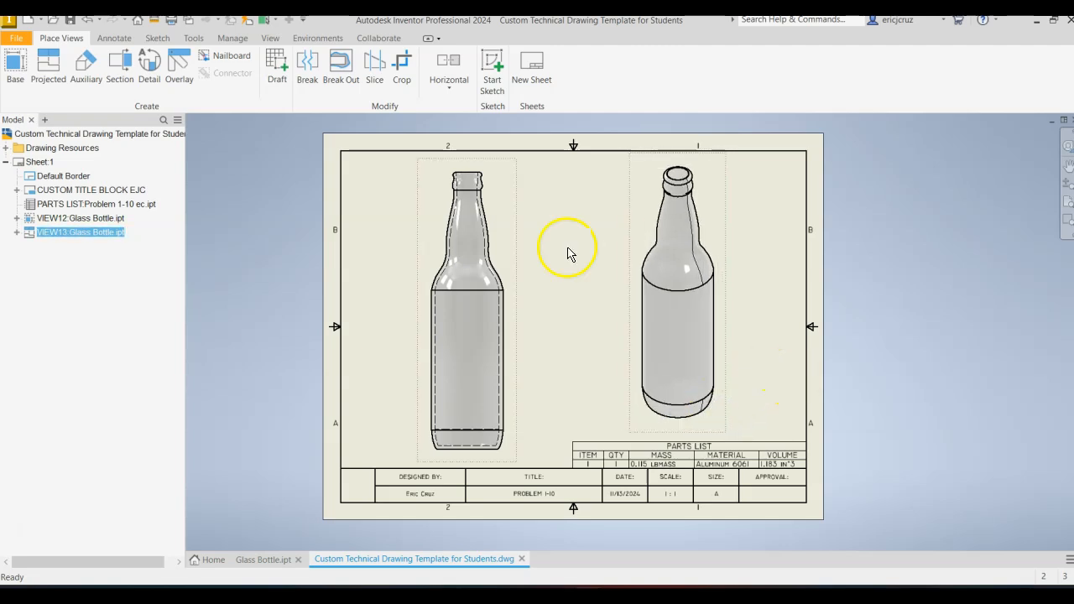
Change the drawing's title to GLASS BOTTLE in its iProperties summary and apply it.
{"action": "left_click", "coordinate": [17, 39]}
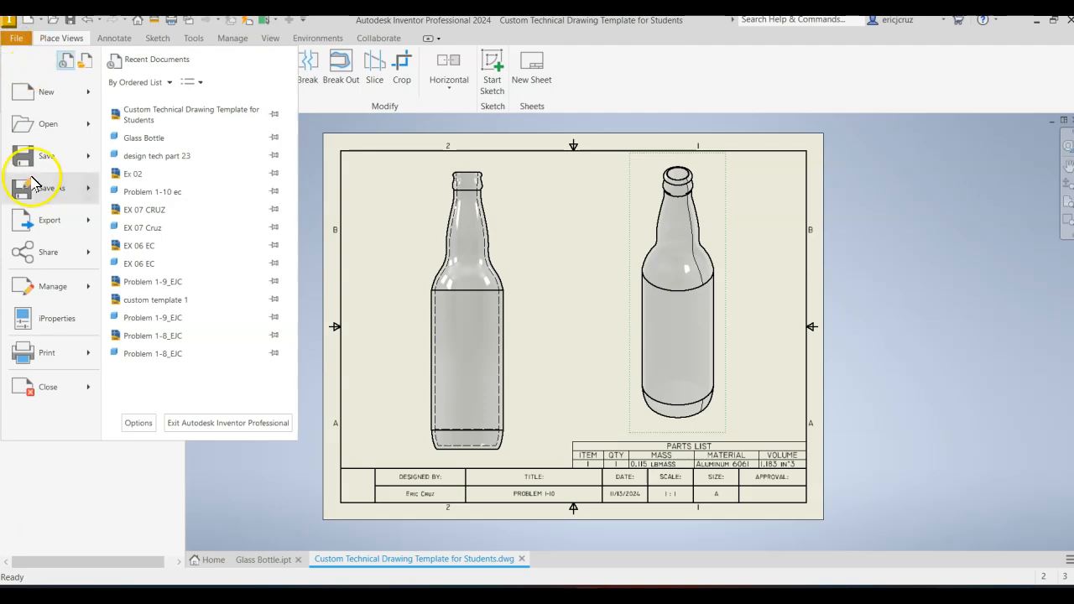
{"action": "left_click", "coordinate": [59, 320]}
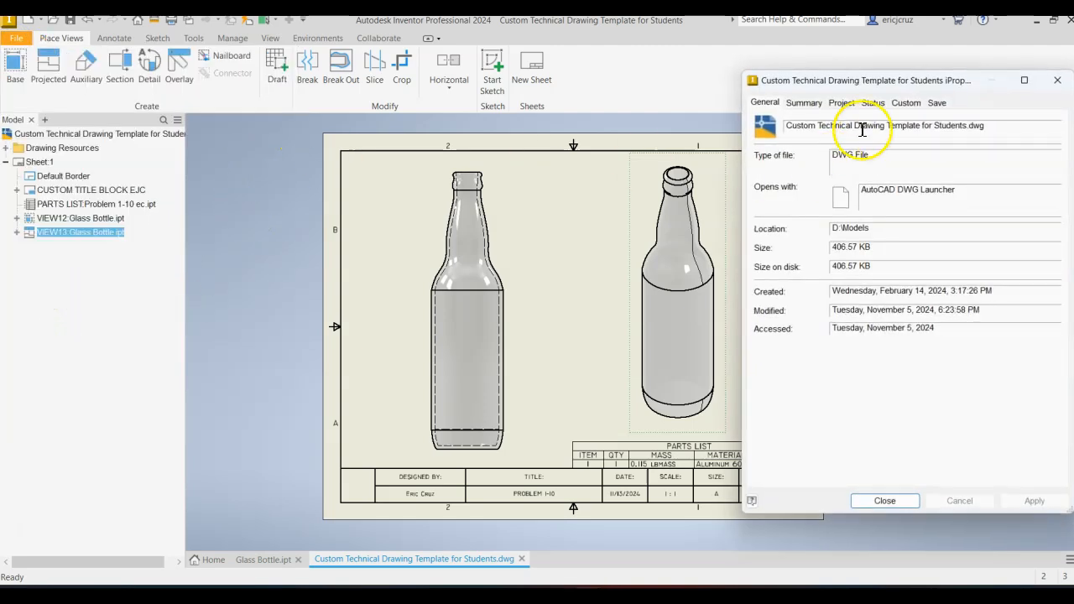
{"action": "left_click", "coordinate": [802, 103]}
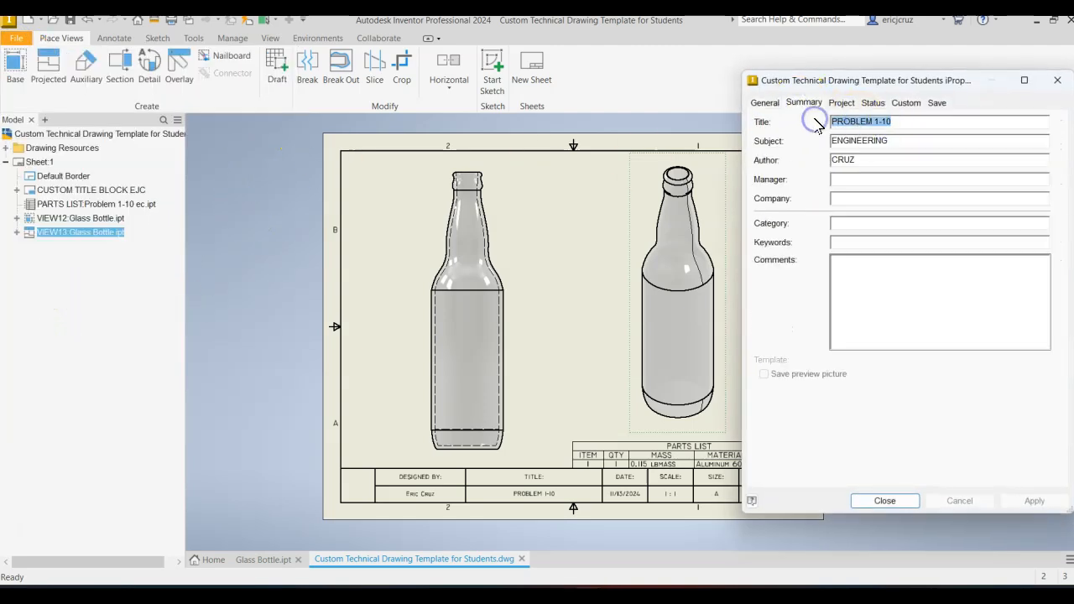
{"action": "key", "text": "Caps_Lock"}
{"action": "type", "text": "GLASS B"}
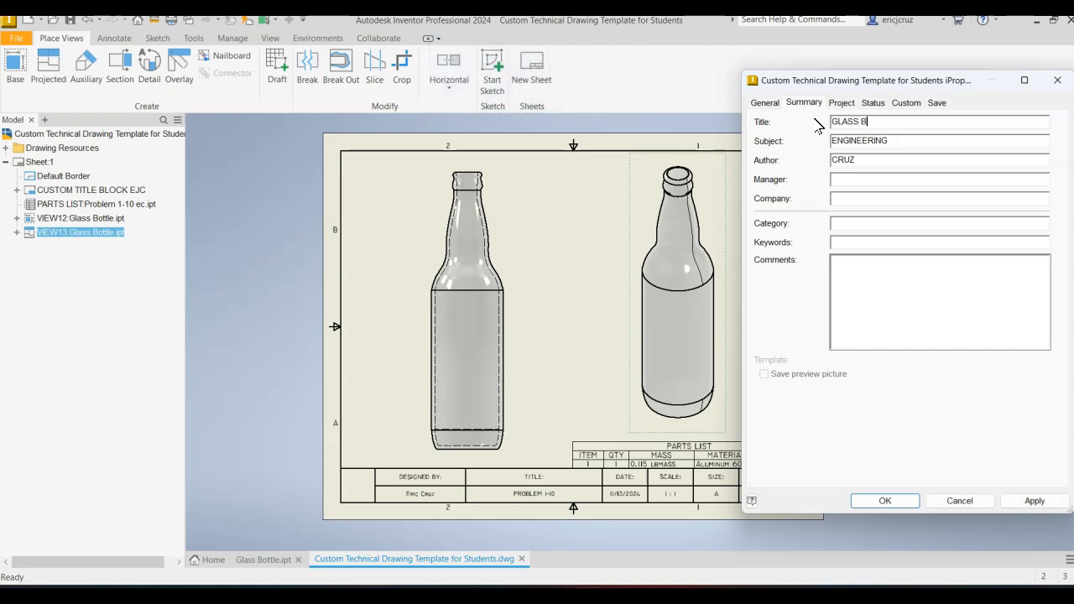
{"action": "type", "text": "OTTLE"}
{"action": "left_click", "coordinate": [1035, 501]}
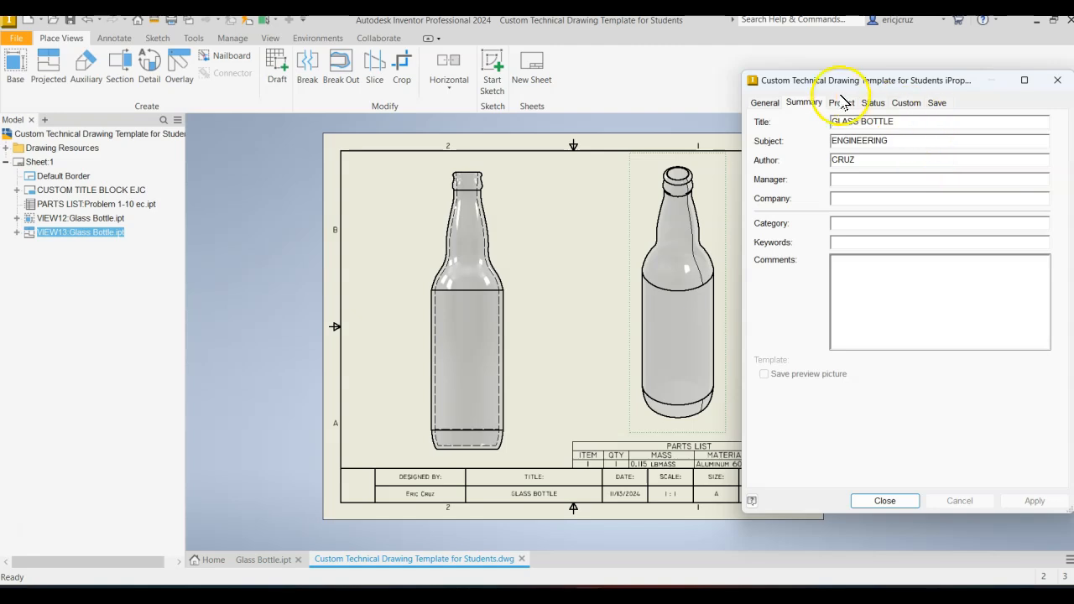
{"action": "left_click", "coordinate": [766, 102]}
{"action": "left_click", "coordinate": [894, 500]}
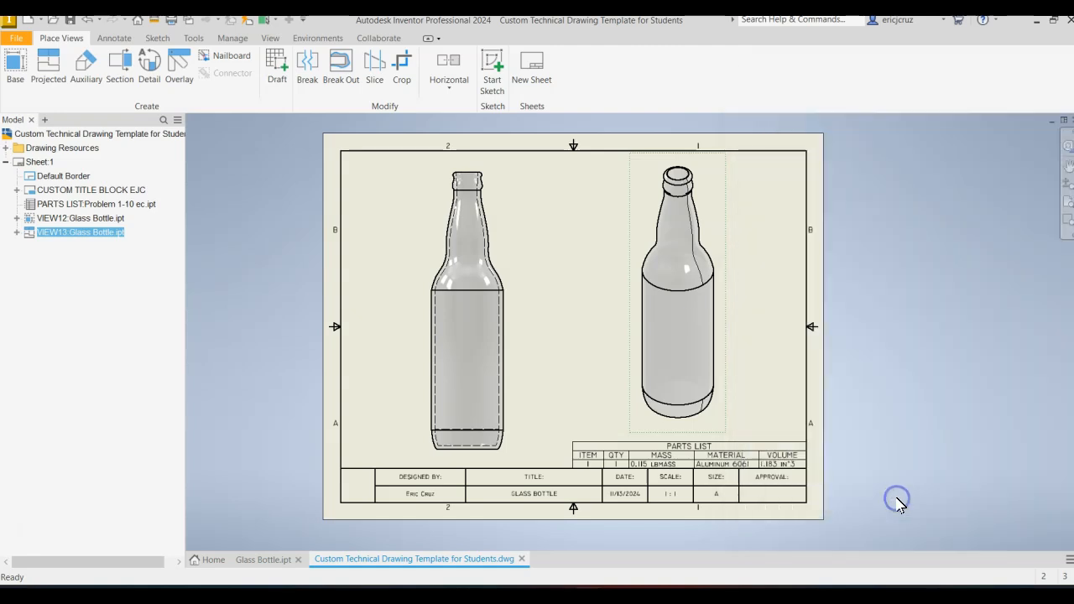
Check the physical properties of the Glass Bottle.ipt part in its iProperties, and return to the drawing.
{"action": "left_click", "coordinate": [722, 468]}
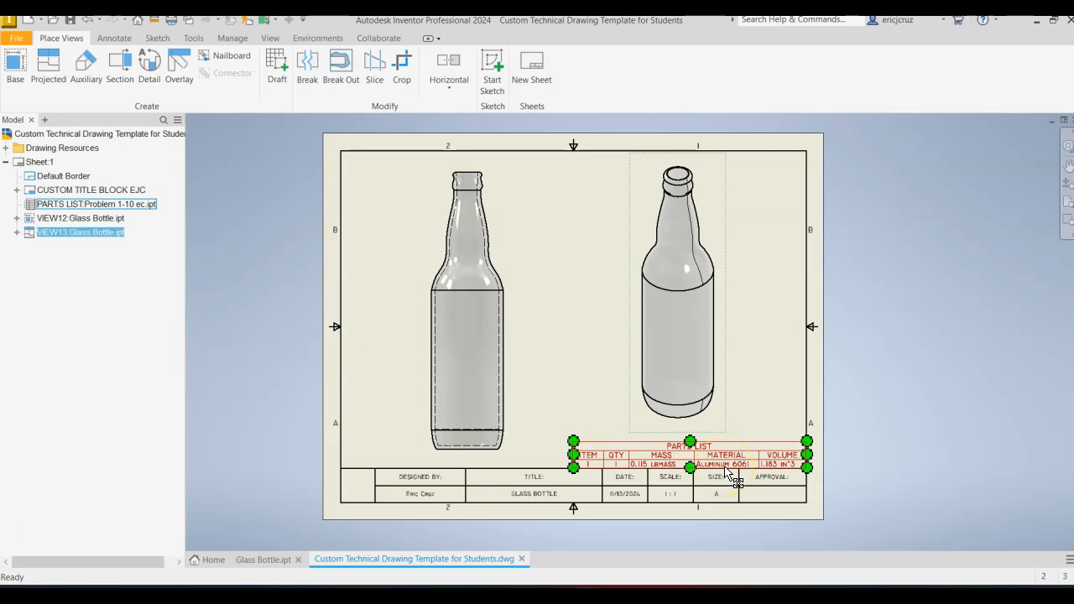
{"action": "left_click", "coordinate": [557, 468]}
{"action": "left_click", "coordinate": [260, 558]}
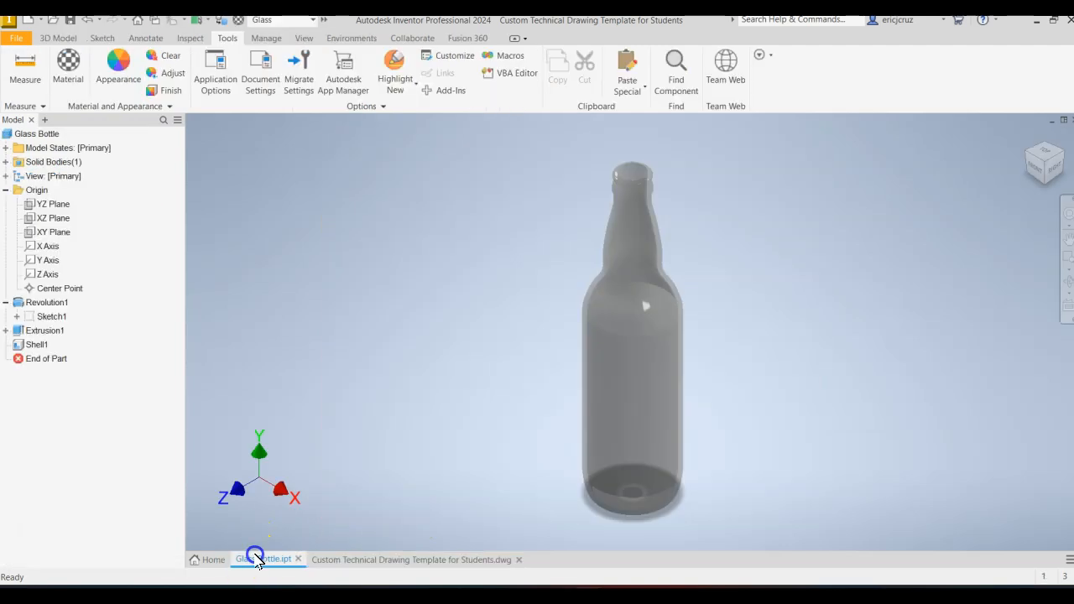
{"action": "left_click", "coordinate": [16, 37]}
{"action": "left_click", "coordinate": [57, 331]}
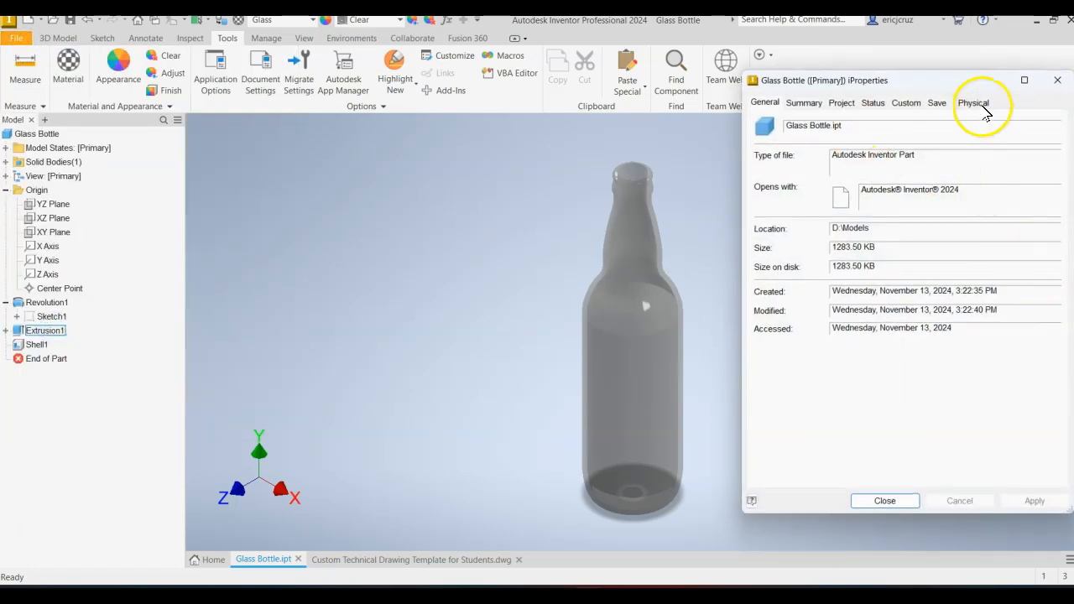
{"action": "left_click", "coordinate": [976, 102]}
{"action": "left_click", "coordinate": [892, 500]}
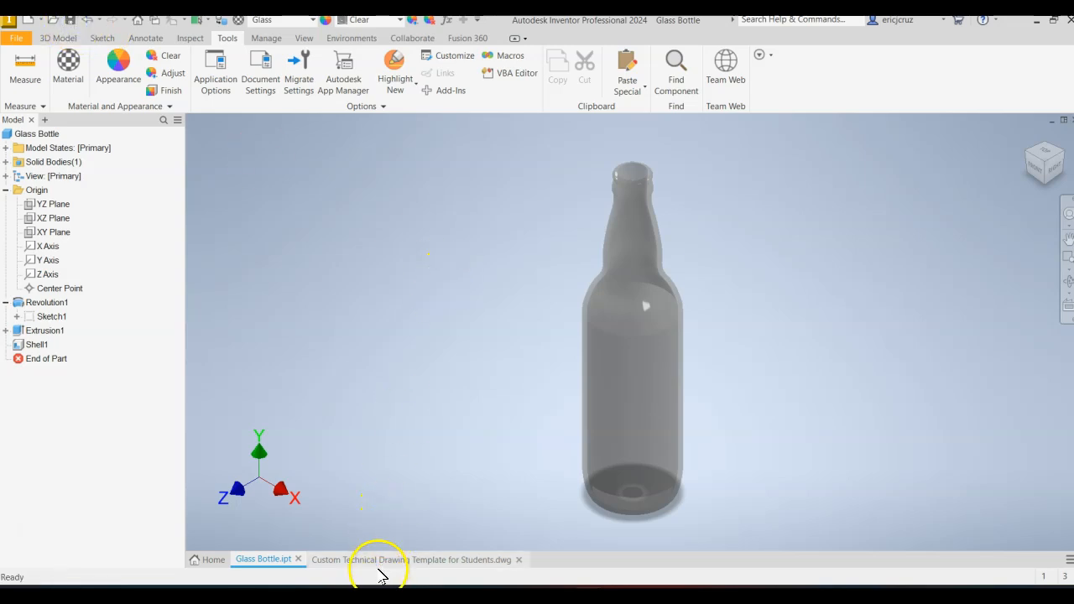
{"action": "left_click", "coordinate": [383, 559]}
Examine the mass and material entries of the existing parts list in its editor, and close it without changes.
{"action": "left_click", "coordinate": [734, 463]}
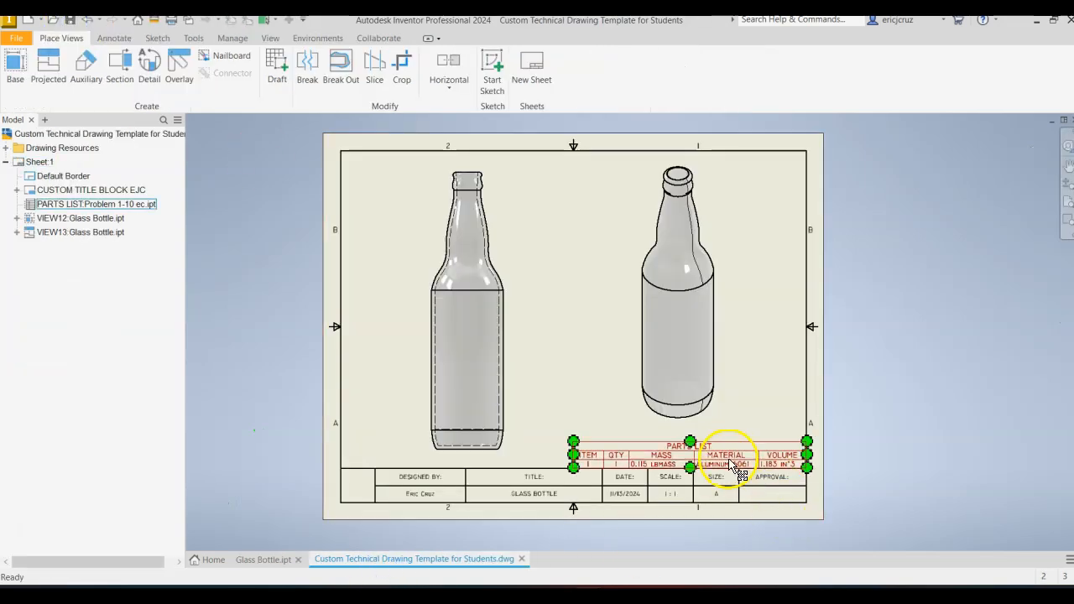
{"action": "left_click", "coordinate": [734, 463]}
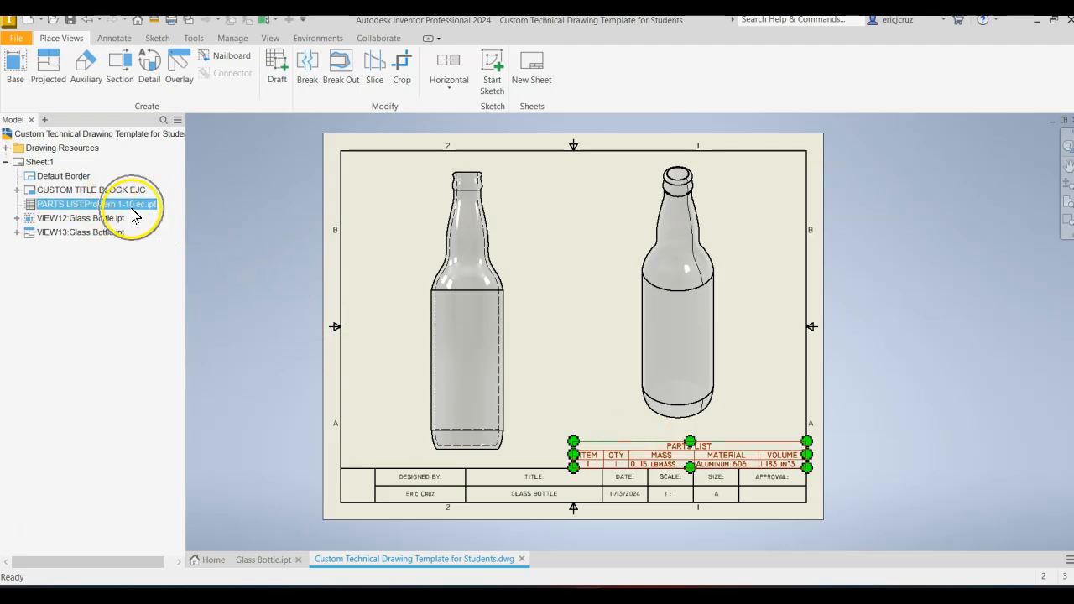
{"action": "double_click", "coordinate": [723, 461]}
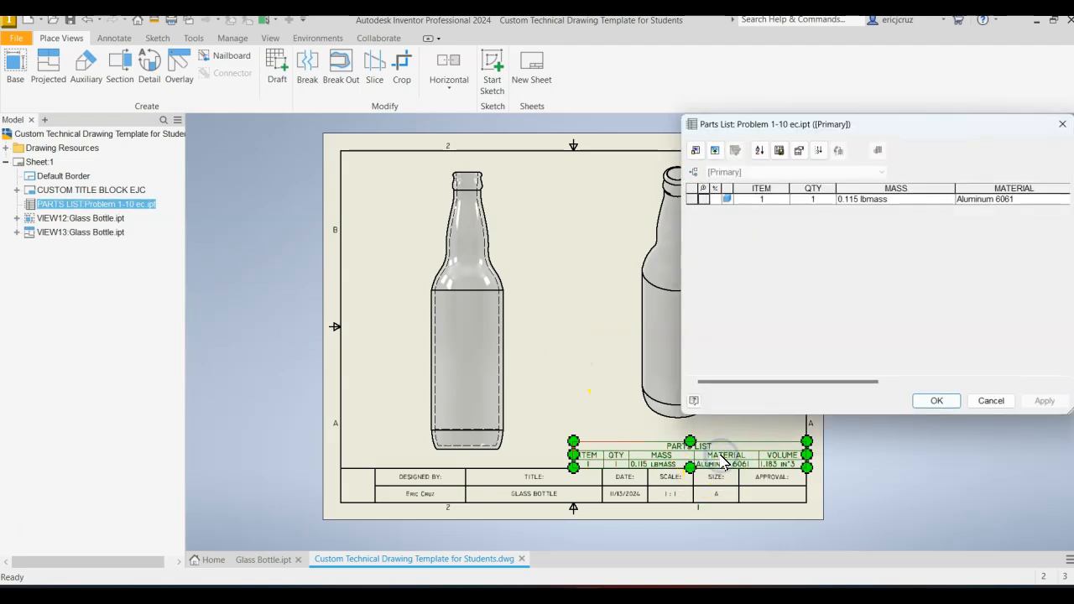
{"action": "left_click_drag", "start_coordinate": [811, 129], "coordinate": [250, 152]}
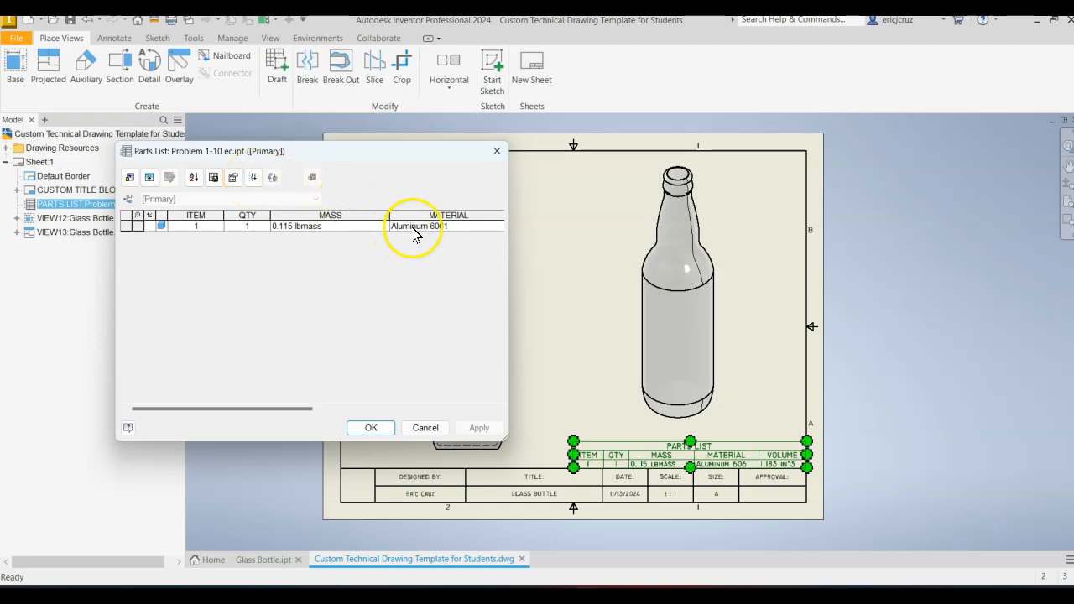
{"action": "left_click", "coordinate": [436, 427]}
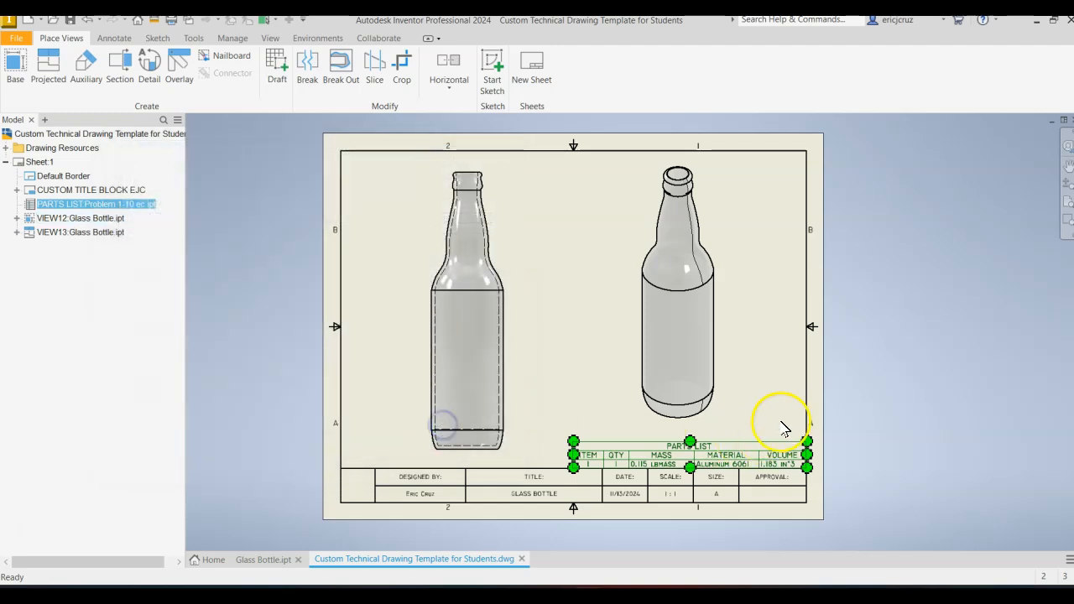
Replace the old parts list with a new one sourced from D:\Models\Glass Bottle.ipt, placed directly above the title block.
{"action": "right_click", "coordinate": [736, 462]}
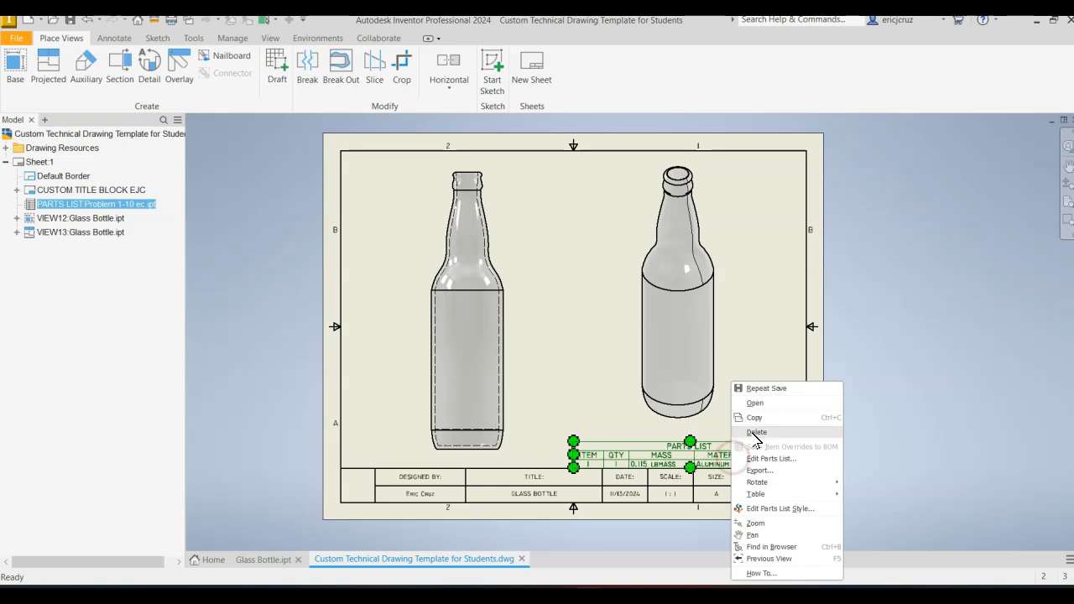
{"action": "left_click", "coordinate": [756, 431]}
{"action": "left_click", "coordinate": [114, 37]}
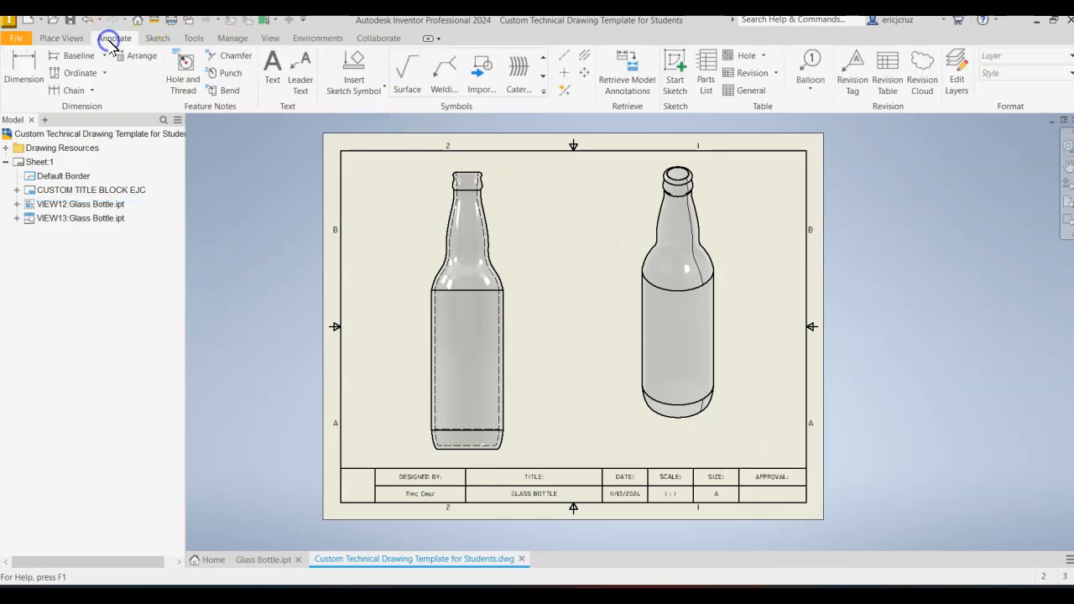
{"action": "left_click", "coordinate": [706, 74]}
{"action": "left_click", "coordinate": [378, 193]}
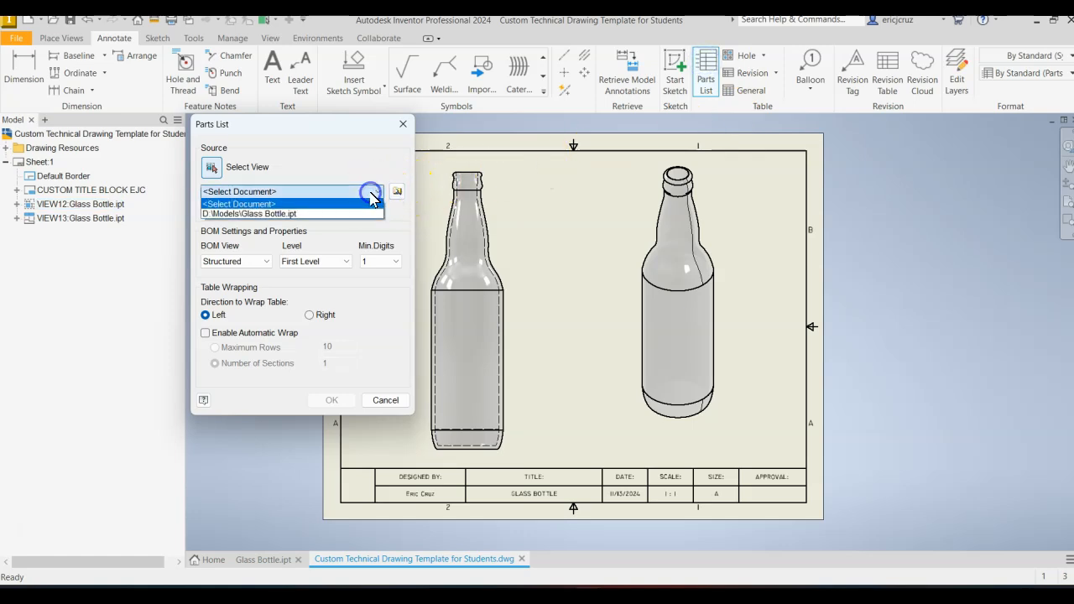
{"action": "left_click", "coordinate": [288, 209]}
{"action": "left_click", "coordinate": [332, 401]}
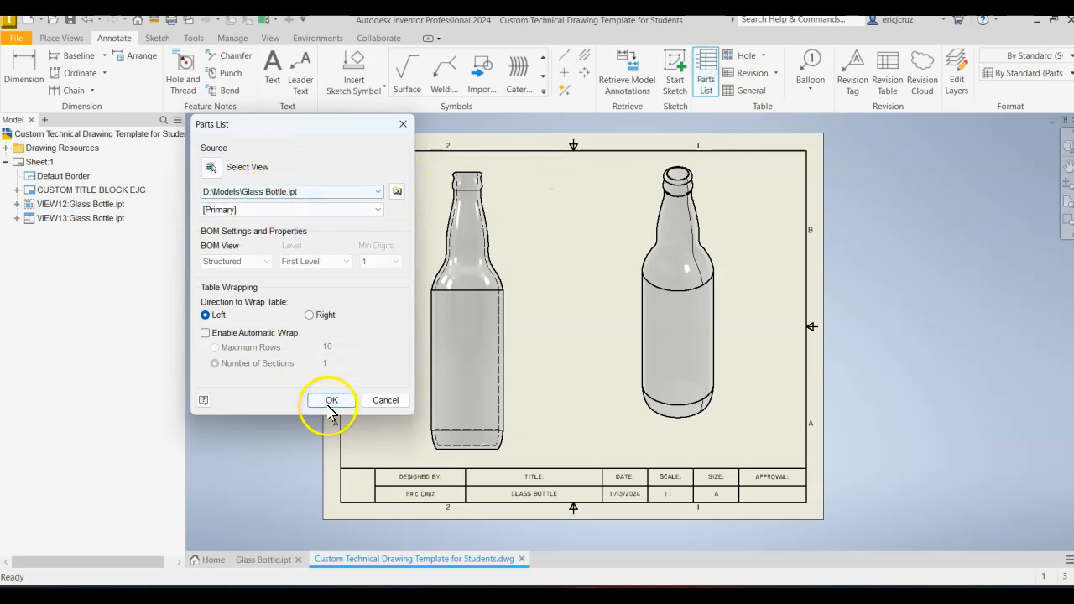
{"action": "left_click", "coordinate": [806, 443]}
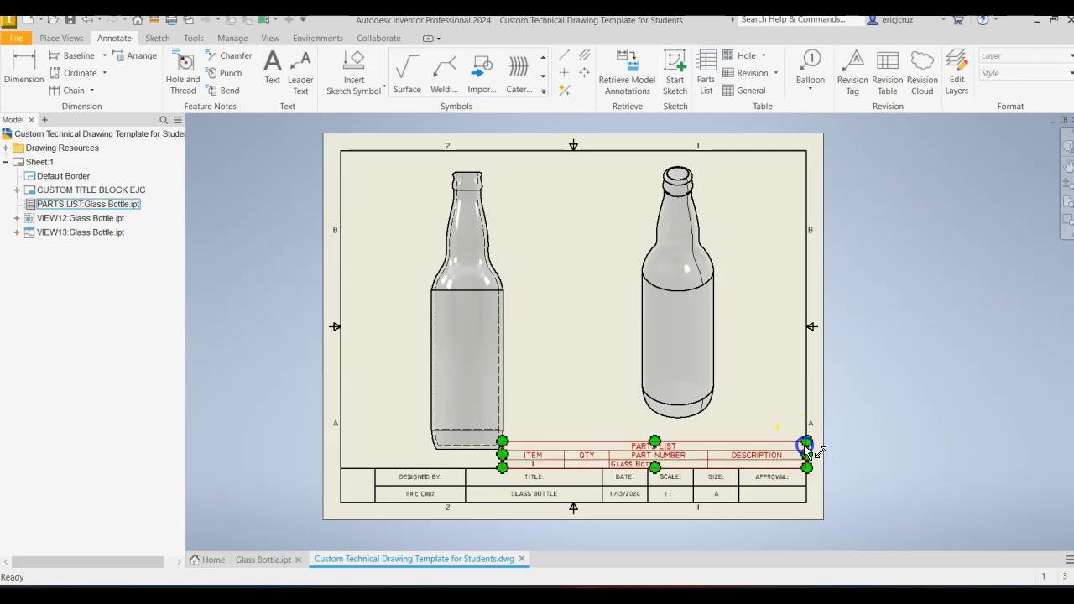
Remove the ITEM, QTY, PART NUMBER and DESCRIPTION columns from the new parts list's selected properties.
{"action": "double_click", "coordinate": [697, 456]}
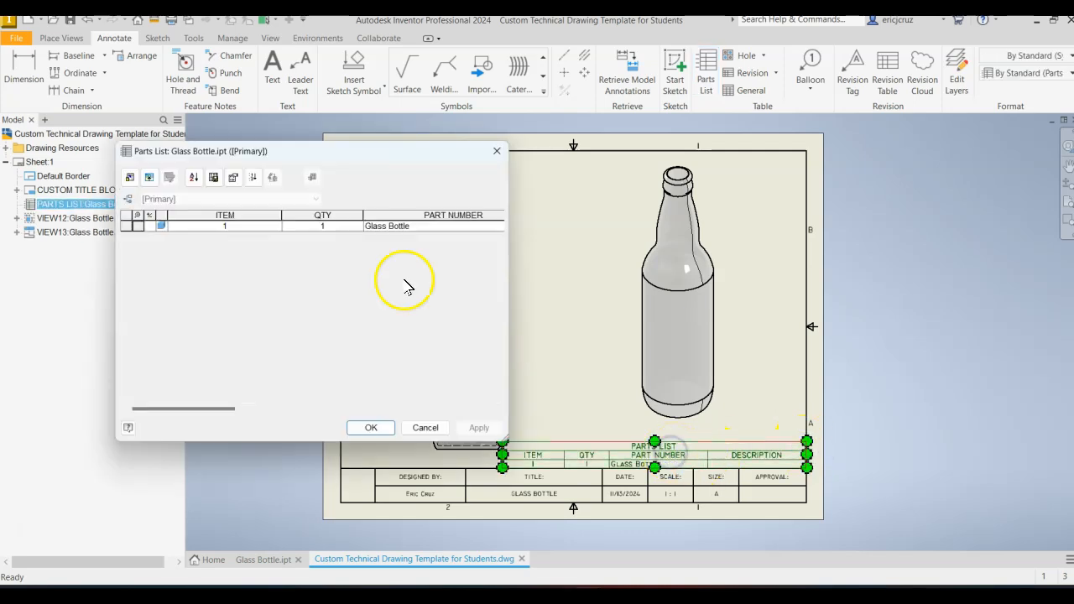
{"action": "left_click", "coordinate": [131, 178]}
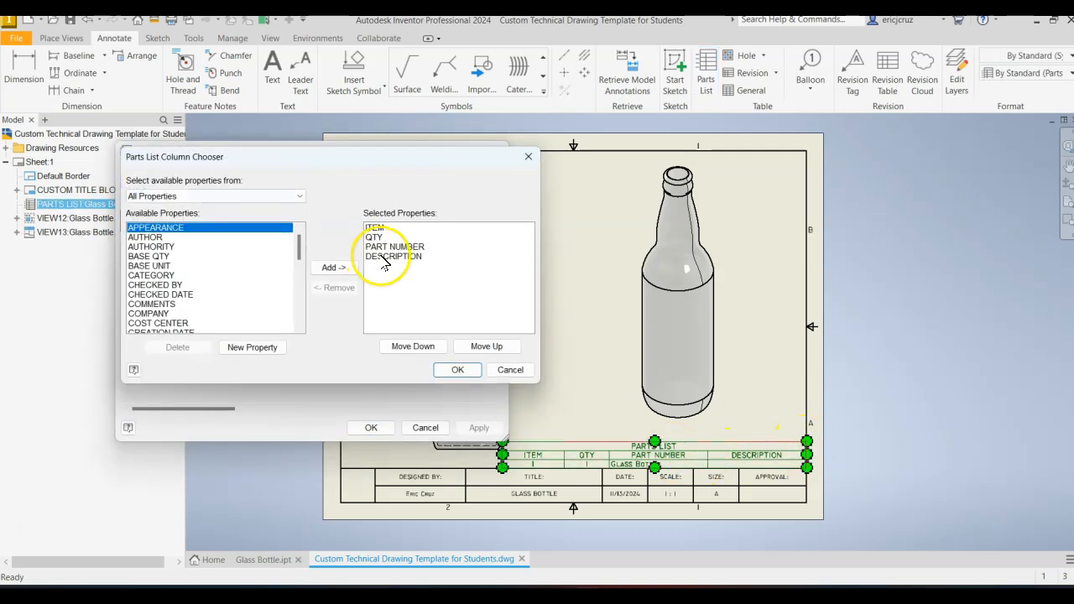
{"action": "left_click", "coordinate": [388, 228]}
{"action": "left_click", "coordinate": [336, 286]}
{"action": "left_click", "coordinate": [336, 286]}
{"action": "left_click", "coordinate": [336, 286]}
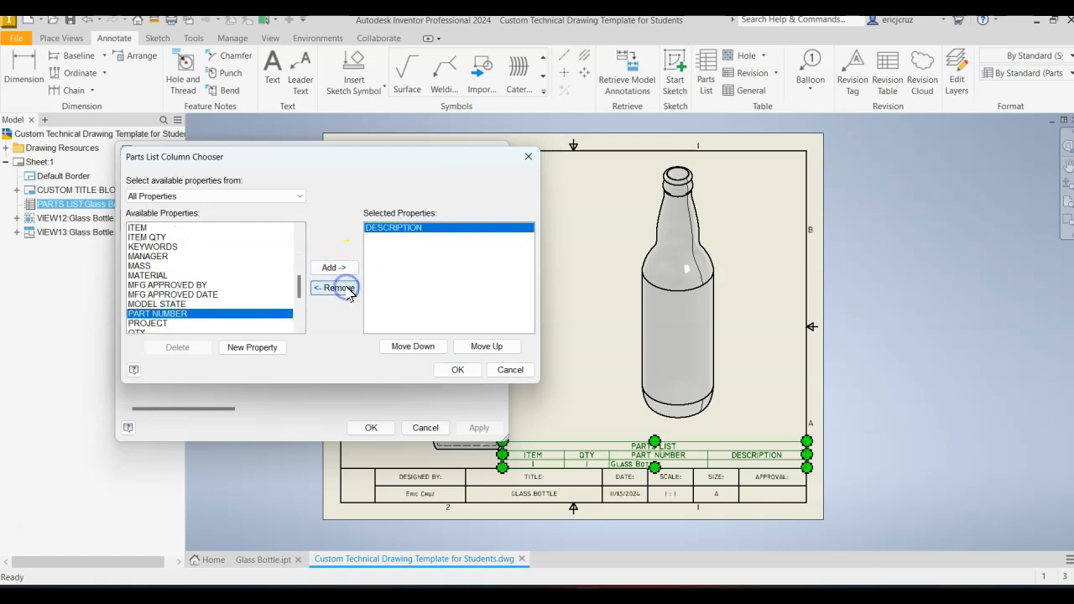
{"action": "left_click", "coordinate": [336, 286]}
Add MASS, MATERIAL and VOLUME columns to the parts list and apply the changes.
{"action": "scroll", "coordinate": [200, 293], "scroll_direction": "down", "scroll_amount": 2}
{"action": "scroll", "coordinate": [199, 290], "scroll_direction": "down", "scroll_amount": 1}
{"action": "left_click", "coordinate": [176, 256]}
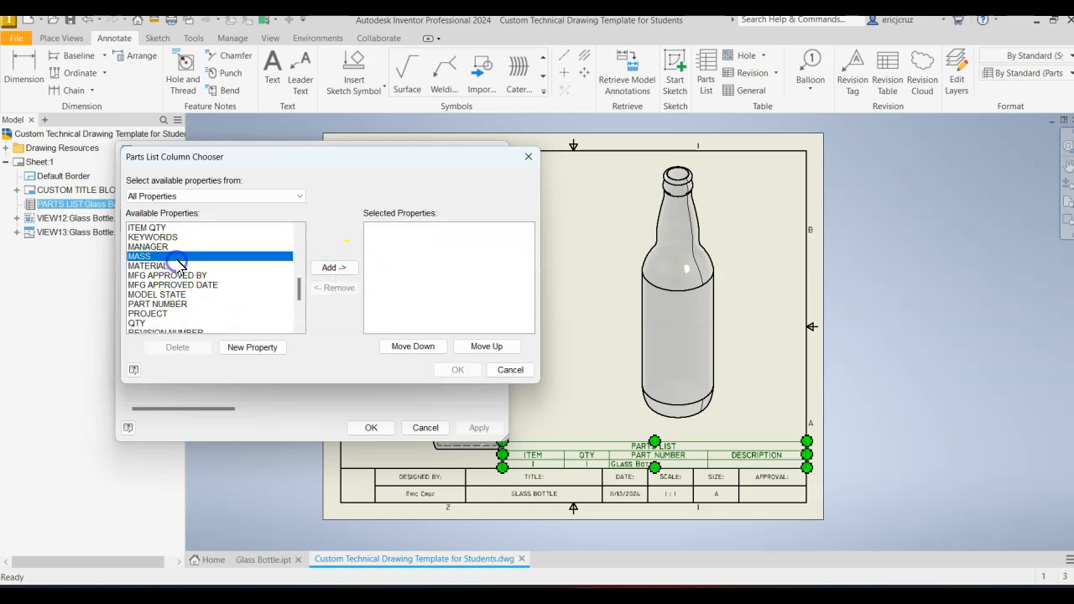
{"action": "left_click", "coordinate": [334, 267]}
{"action": "left_click", "coordinate": [334, 267]}
{"action": "scroll", "coordinate": [230, 297], "scroll_direction": "down", "scroll_amount": 3}
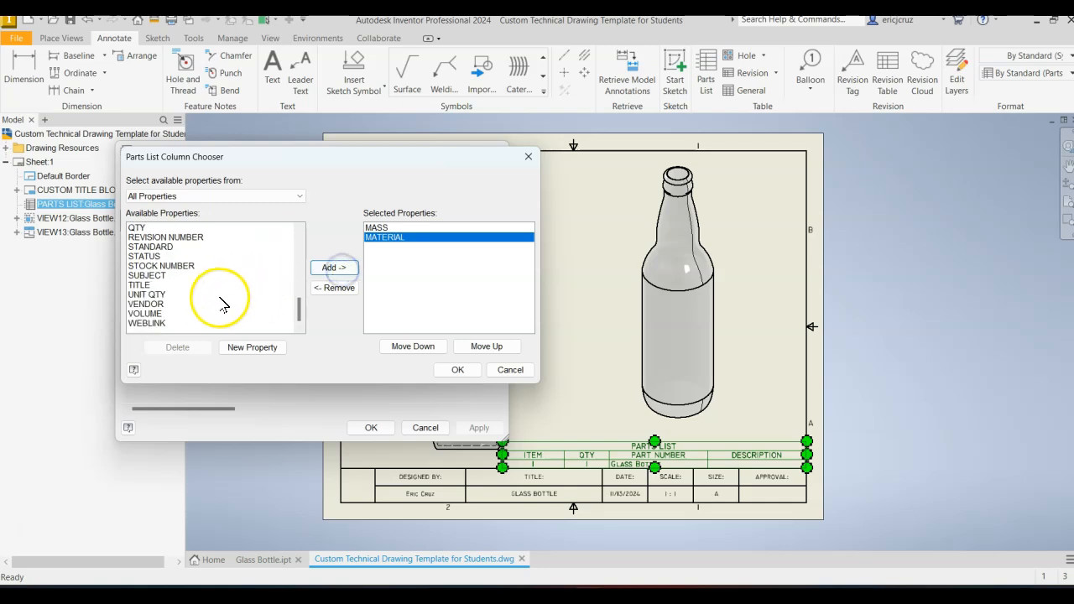
{"action": "left_click", "coordinate": [268, 313]}
{"action": "left_click", "coordinate": [352, 267]}
{"action": "left_click", "coordinate": [458, 370]}
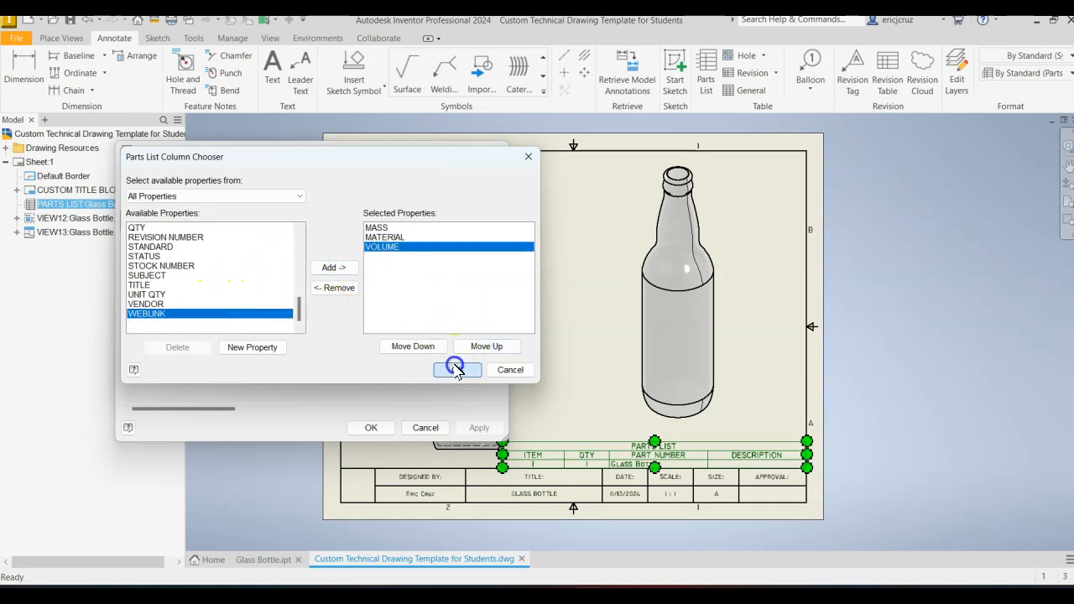
{"action": "left_click", "coordinate": [472, 425]}
{"action": "left_click", "coordinate": [371, 428]}
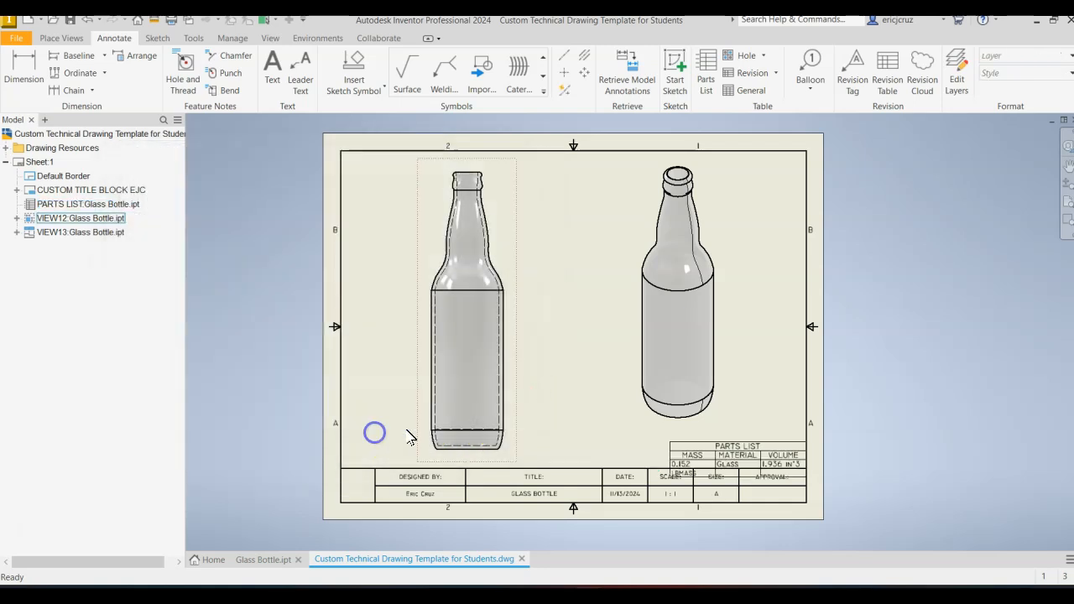
Widen the parts list by stretching its left edge toward the middle of the sheet so each entry fits on one line.
{"action": "left_click_drag", "start_coordinate": [670, 460], "coordinate": [667, 462]}
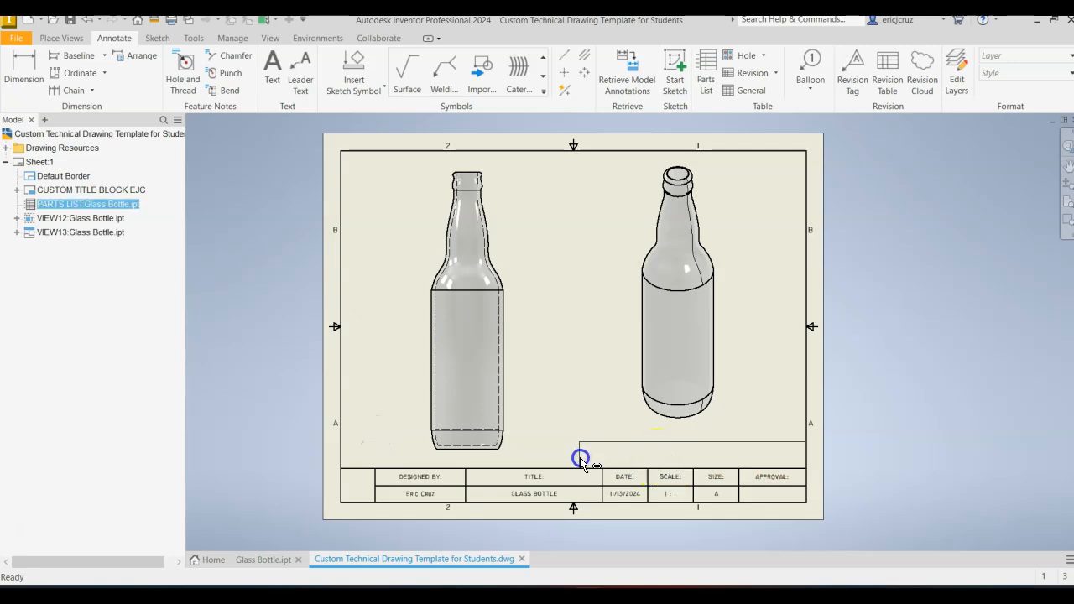
{"action": "left_click_drag", "start_coordinate": [580, 457], "coordinate": [579, 458]}
{"action": "left_click", "coordinate": [767, 410]}
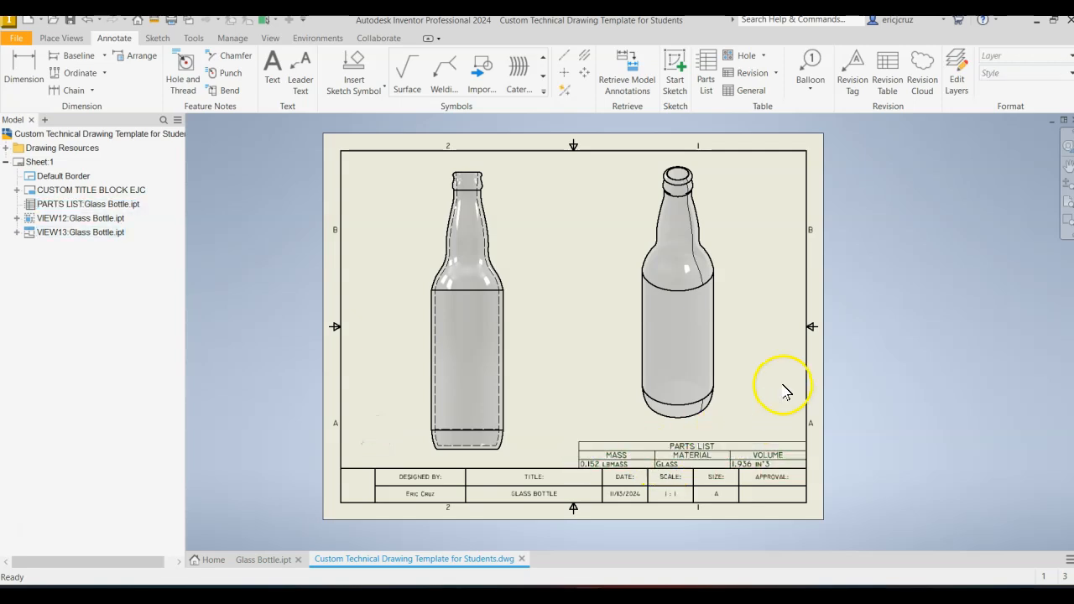
{"action": "middle_click_drag", "start_coordinate": [560, 346], "coordinate": [560, 367]}
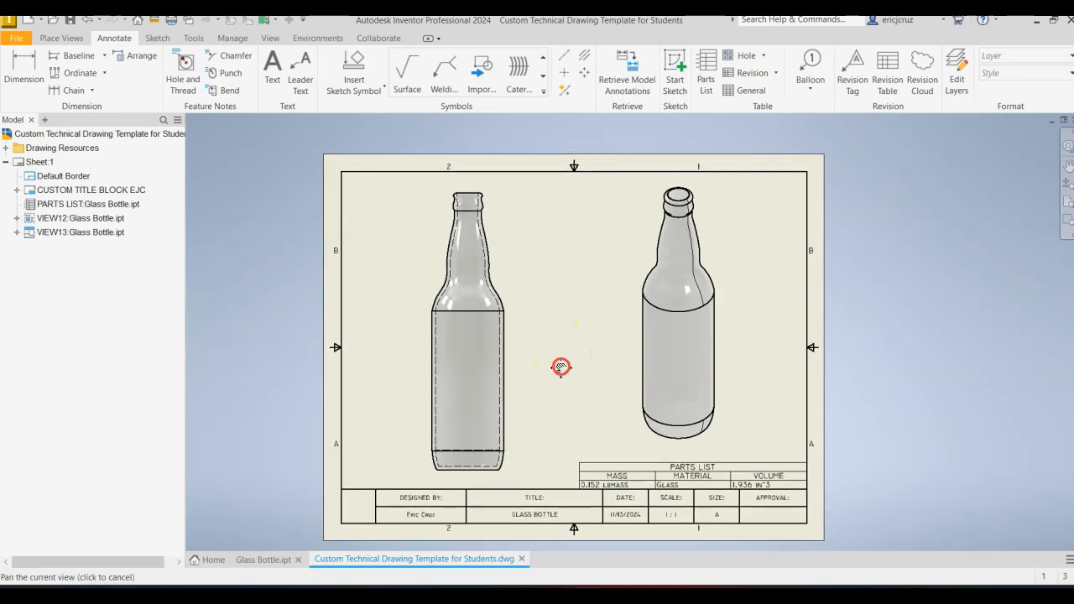